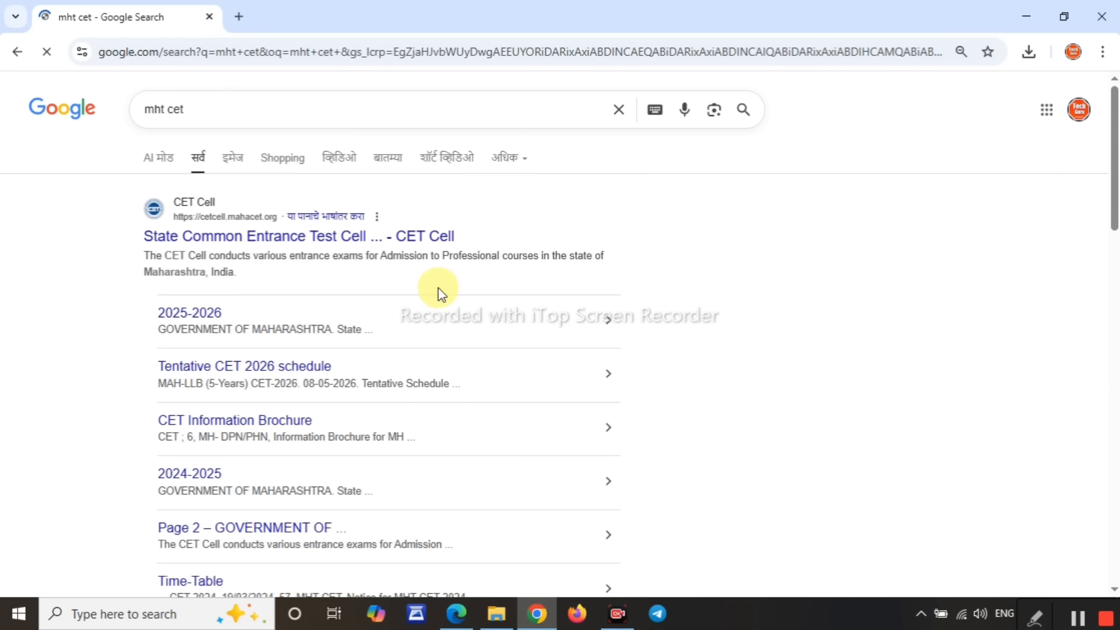
Step: Open the State Common Entrance Test Cell website and go to its CET (Examination) portal for A.Y. 2026-27
click(364, 238)
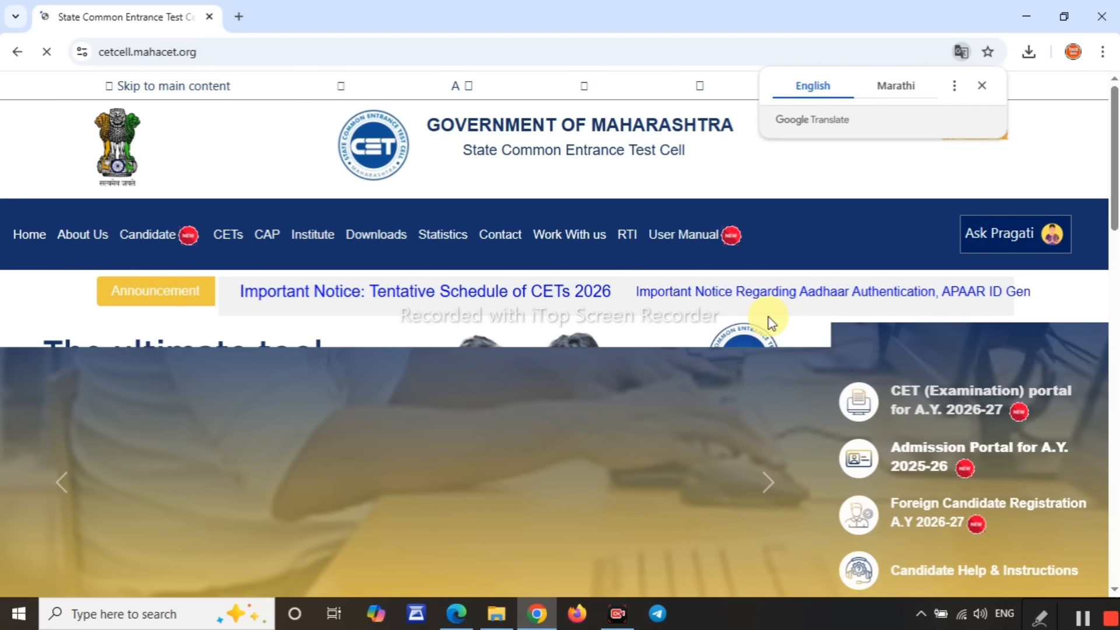
scroll(1108, 232, down, 5)
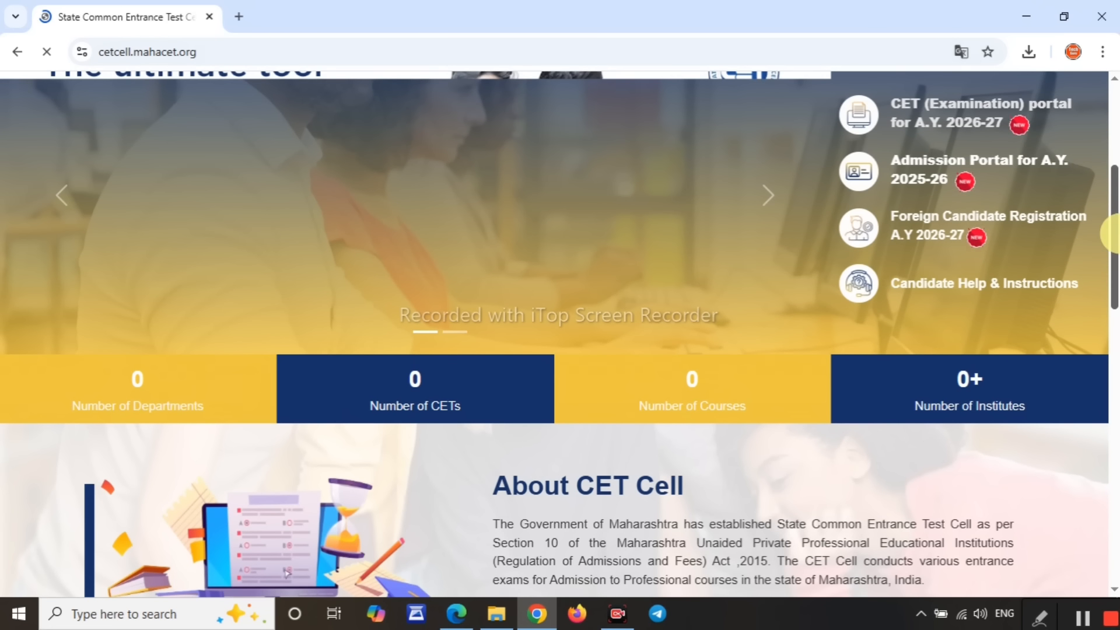
scroll(1104, 312, up, 1)
scroll(1105, 312, up, 2)
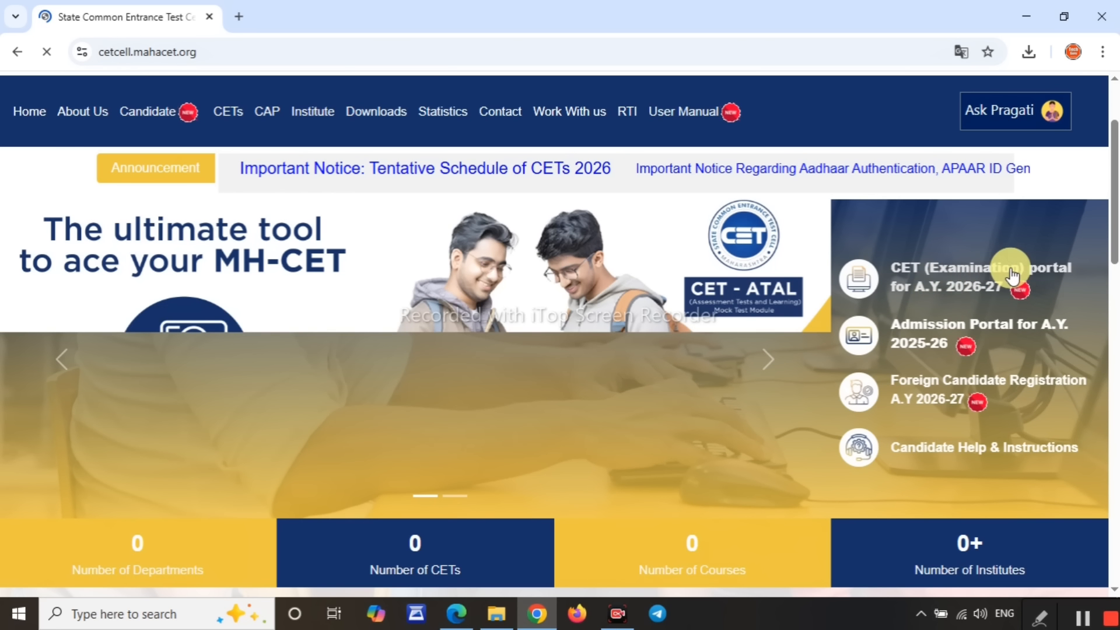
click(963, 286)
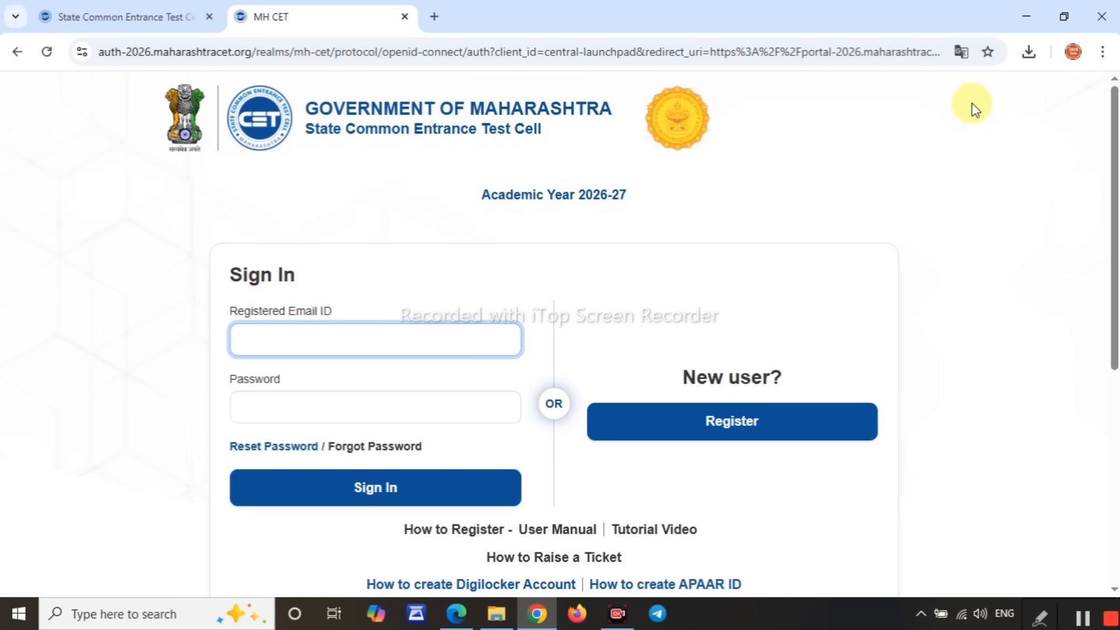
Step: Open the new user registration form from the portal's sign-in page
drag(489, 199, 657, 200)
click(749, 204)
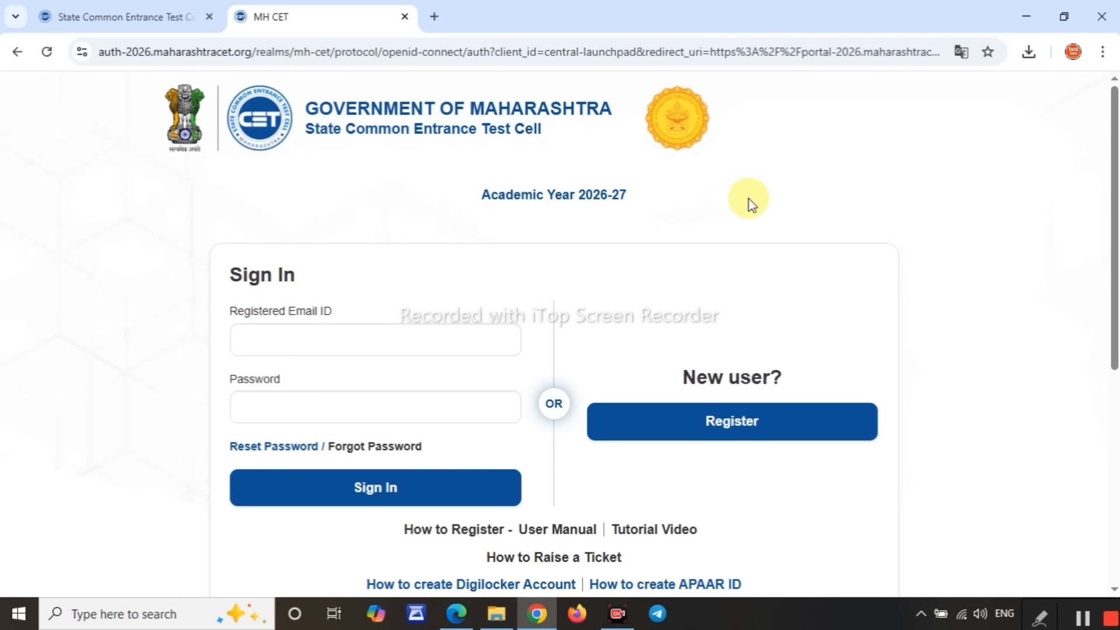
drag(1119, 228, 1114, 289)
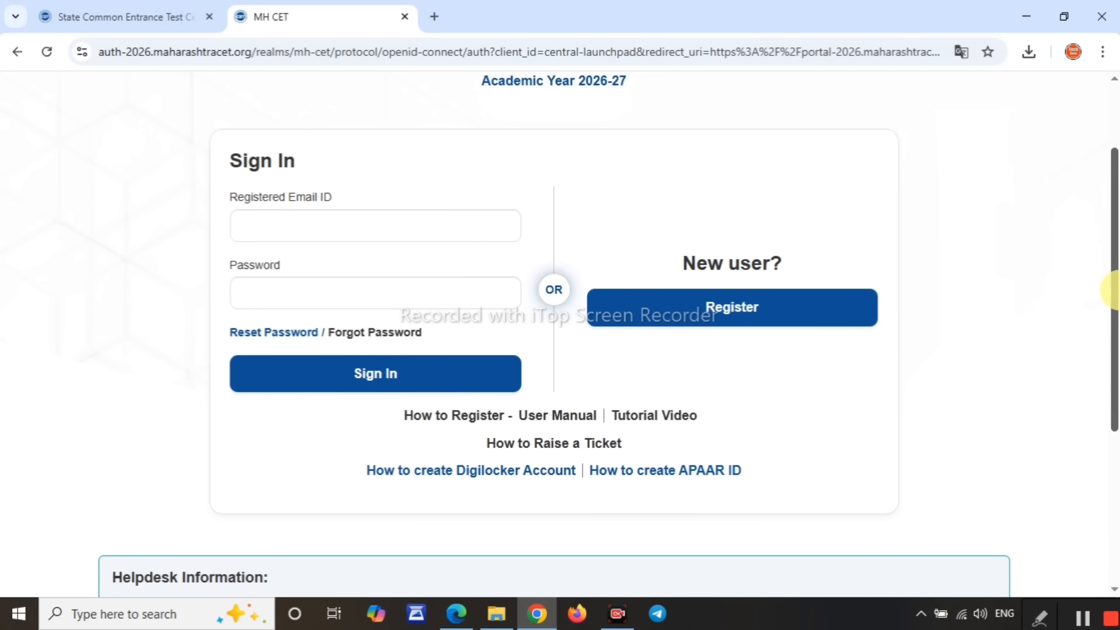
click(760, 309)
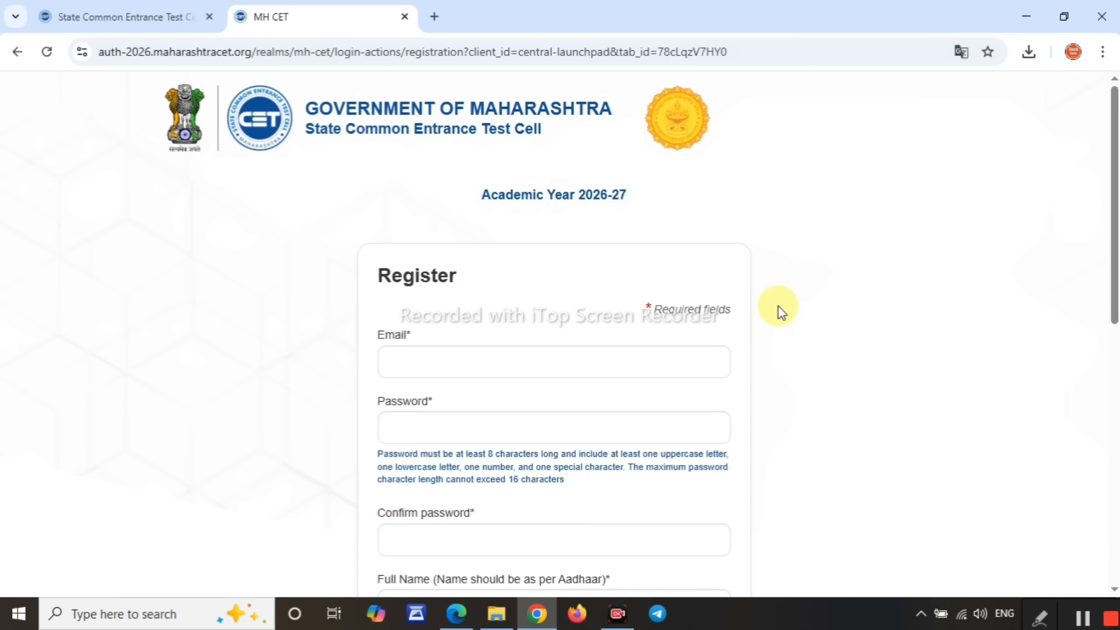
Step: Fill in the email address, password and confirm password fields of the registration form
drag(1116, 161, 1113, 233)
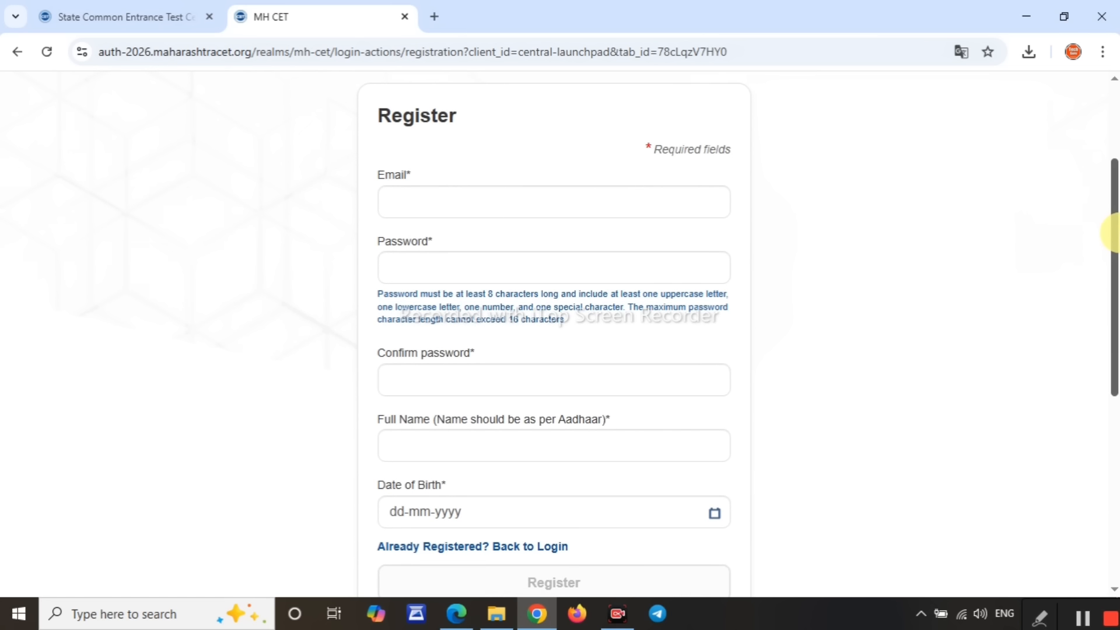
drag(375, 117, 550, 153)
click(549, 153)
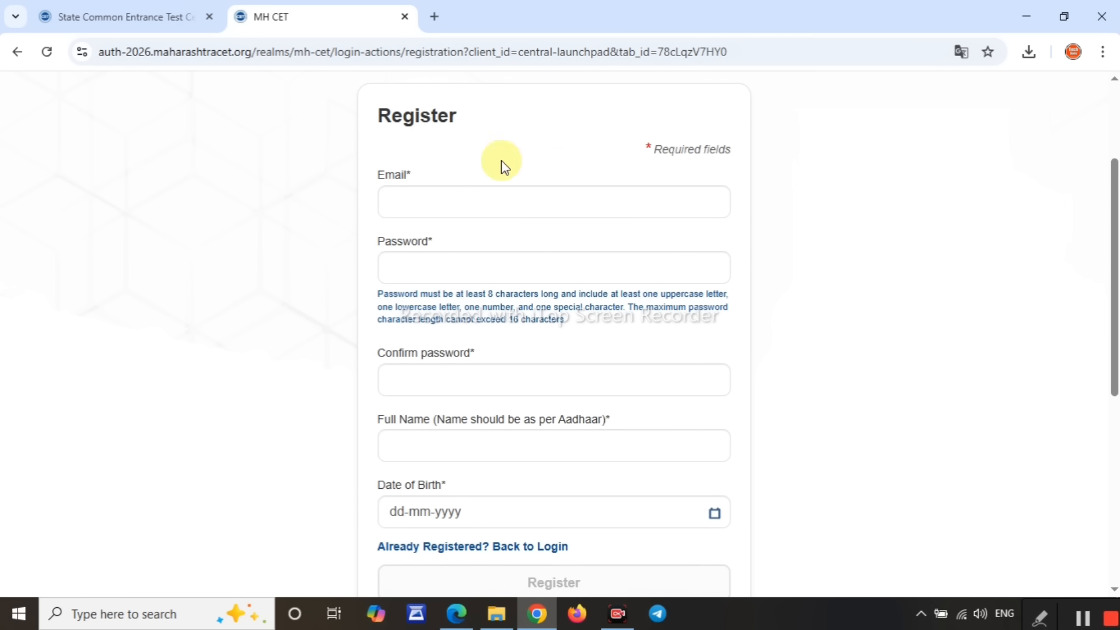
drag(373, 177, 420, 181)
drag(377, 241, 451, 237)
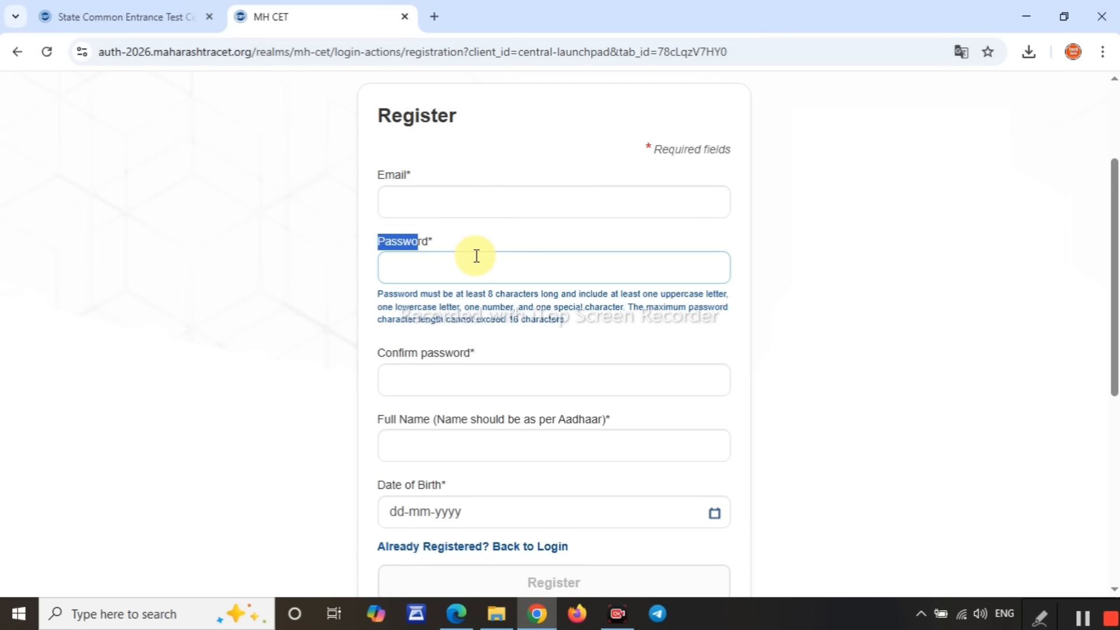
drag(379, 353, 460, 356)
click(483, 353)
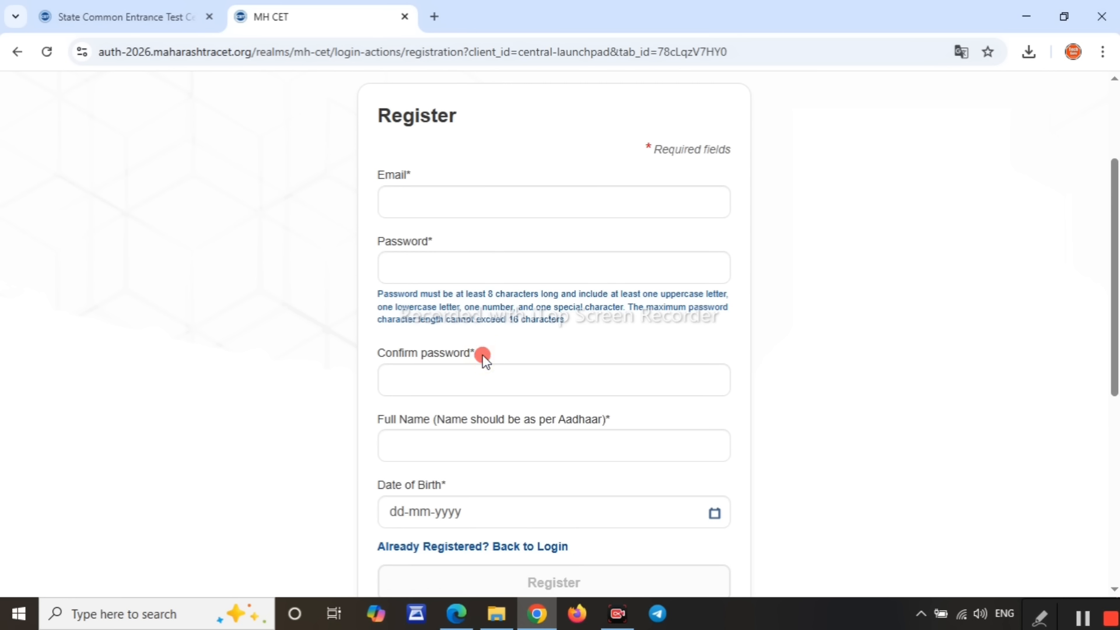
click(483, 275)
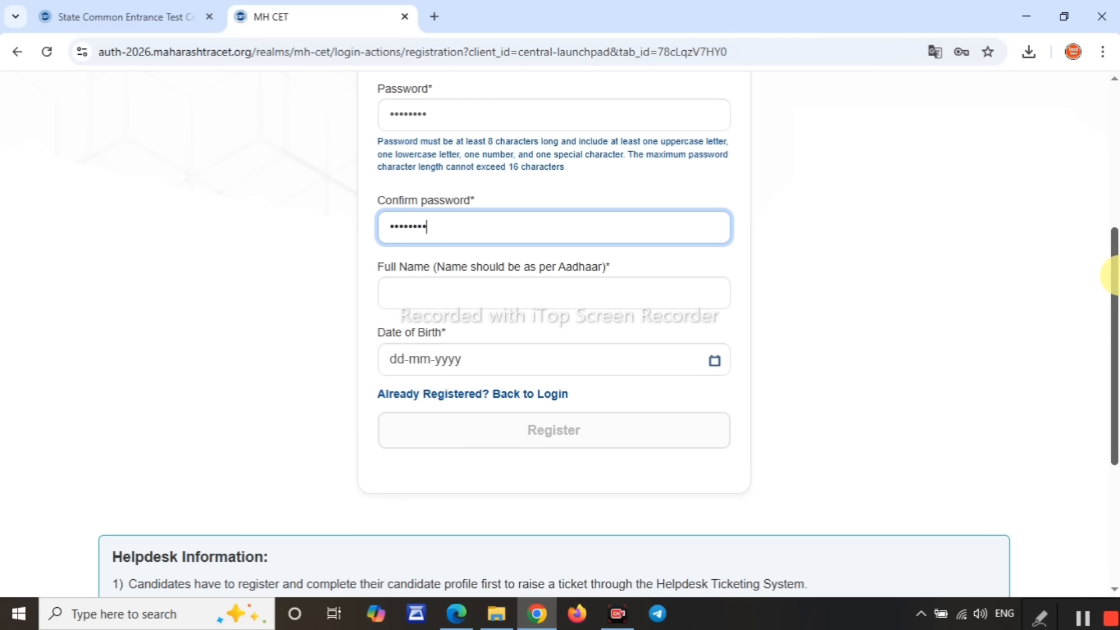
Step: Enter the candidate's full name as per Aadhaar and the date of birth, and submit the registration
scroll(1113, 292, down, 1)
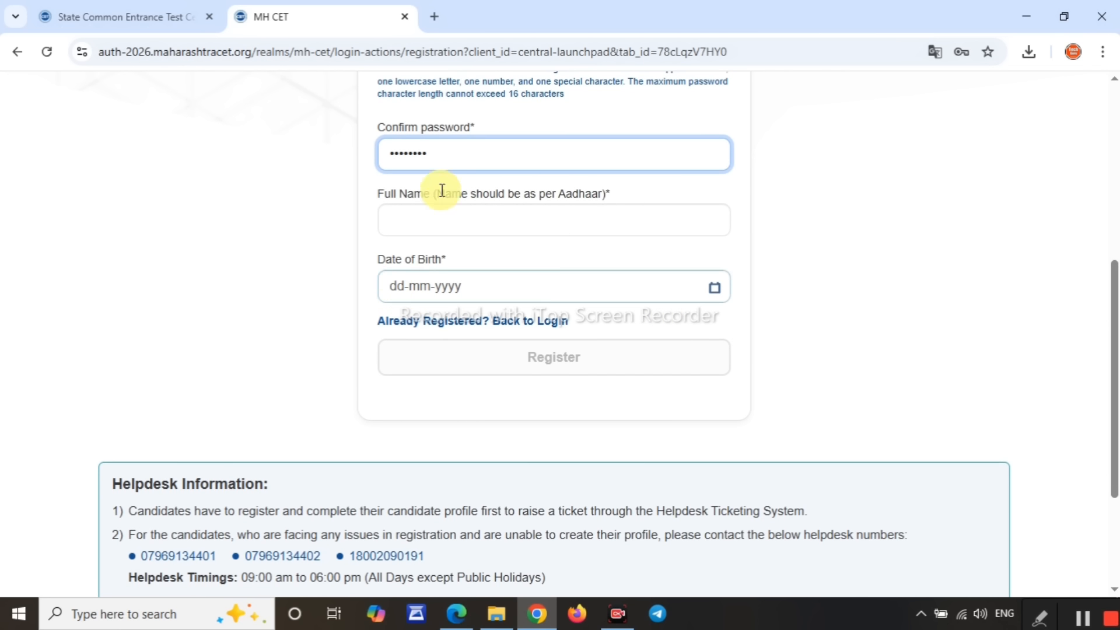
drag(377, 128, 440, 127)
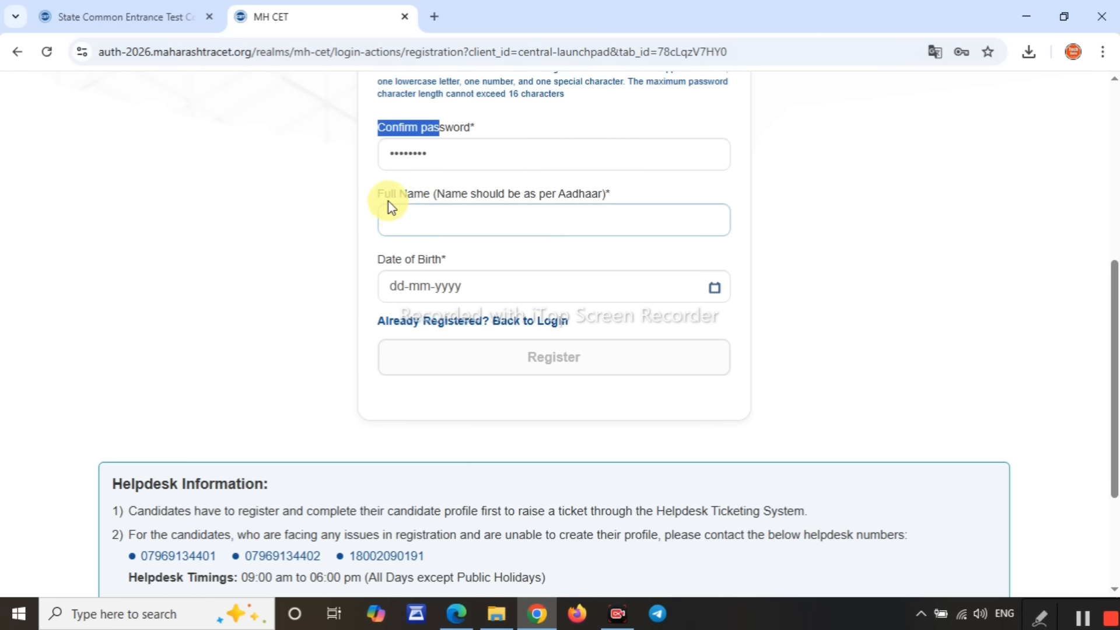
drag(384, 199, 515, 199)
click(404, 198)
drag(444, 194, 514, 194)
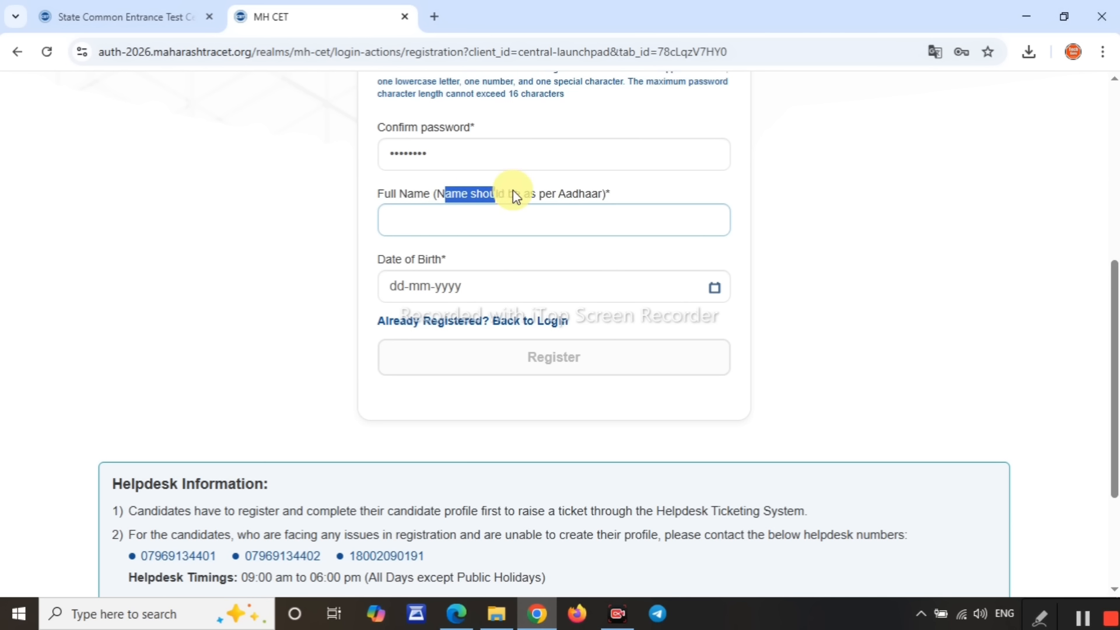
click(645, 191)
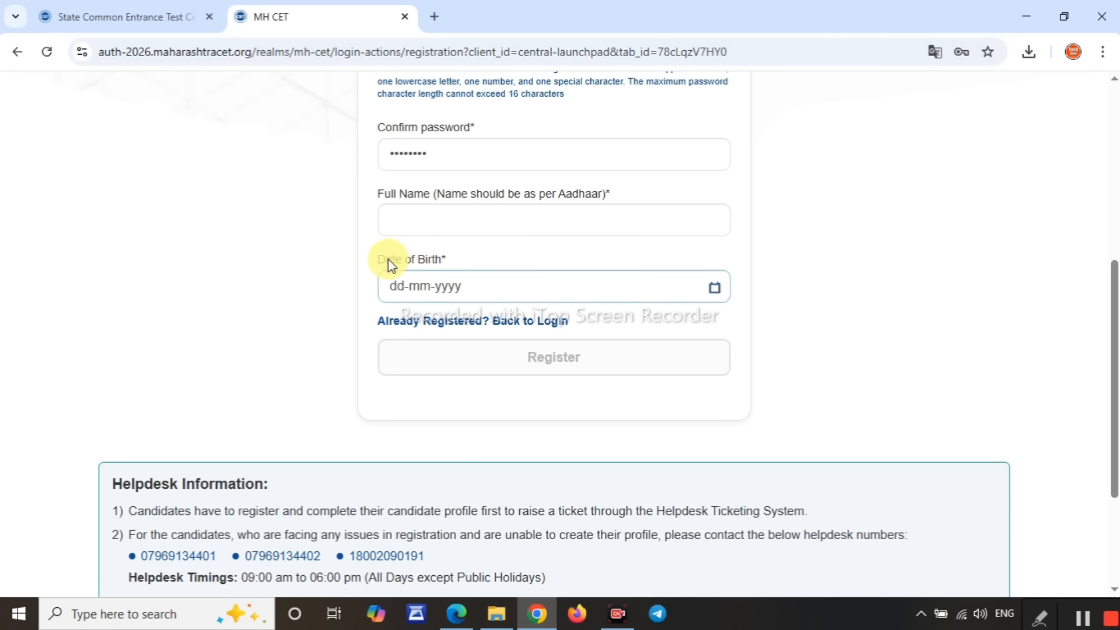
drag(382, 263, 482, 260)
click(485, 263)
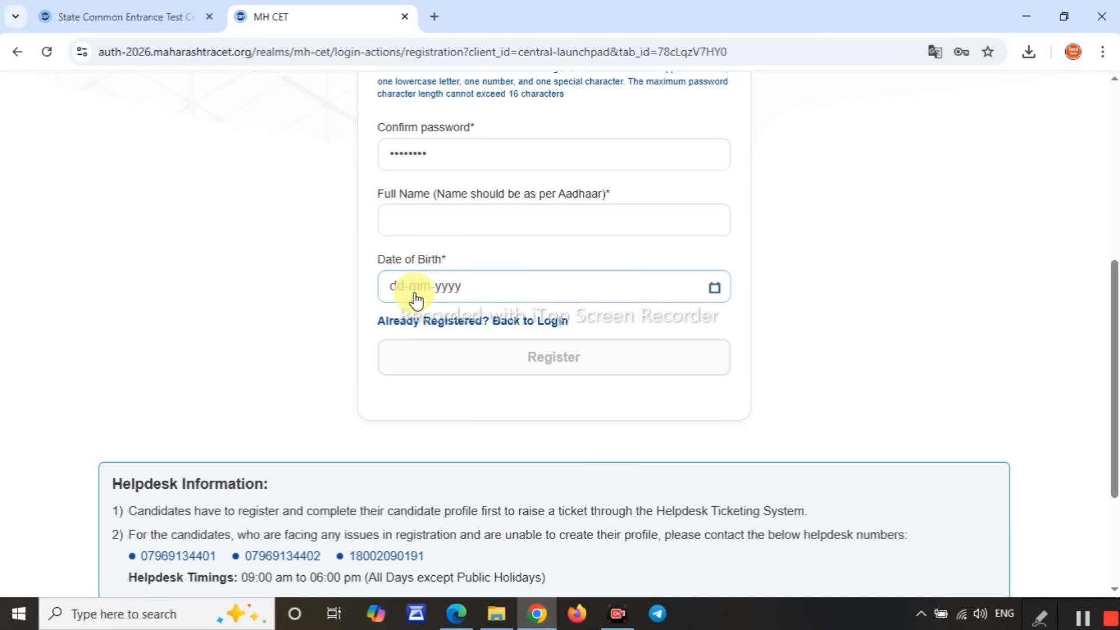
click(715, 286)
click(768, 295)
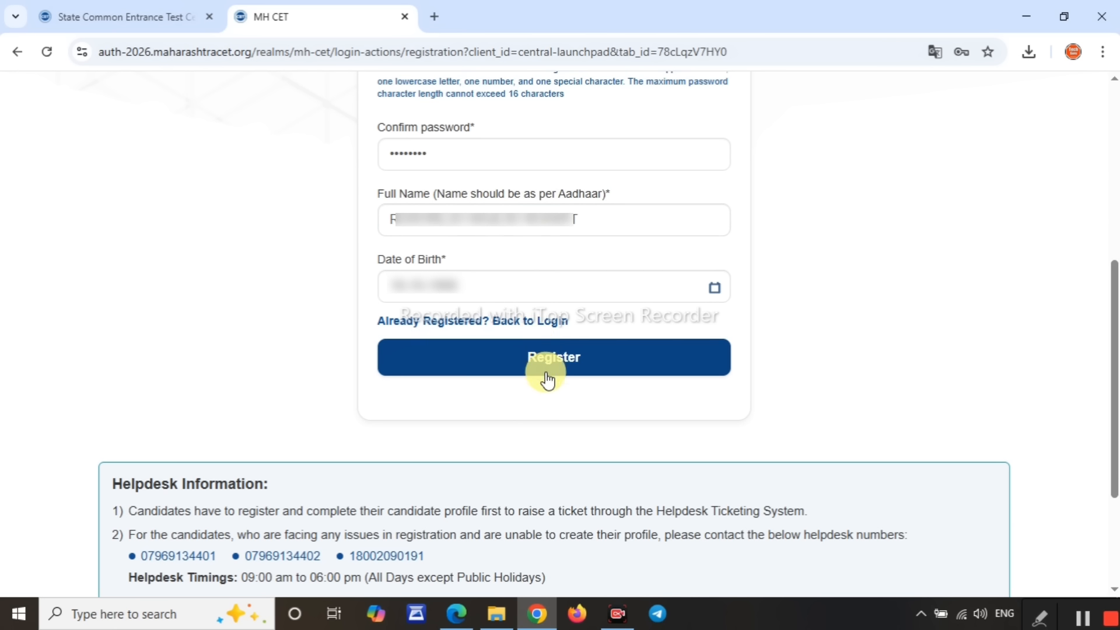
click(549, 373)
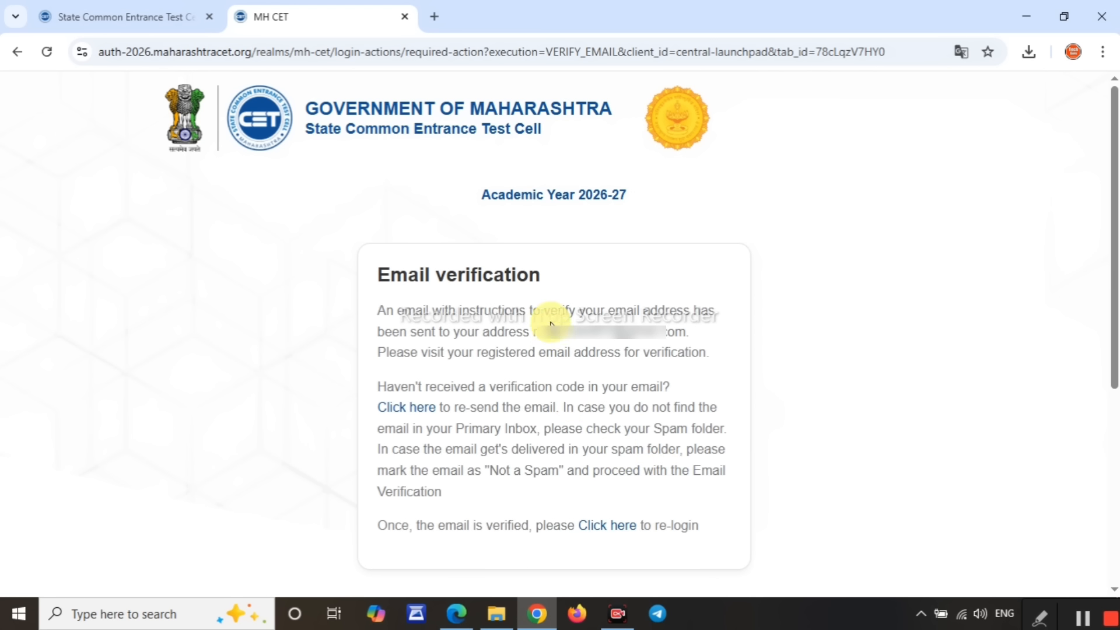
Step: Switch to the Gmail inbox, open the MH CET verification email and follow its link to verify the email address
drag(534, 332, 682, 346)
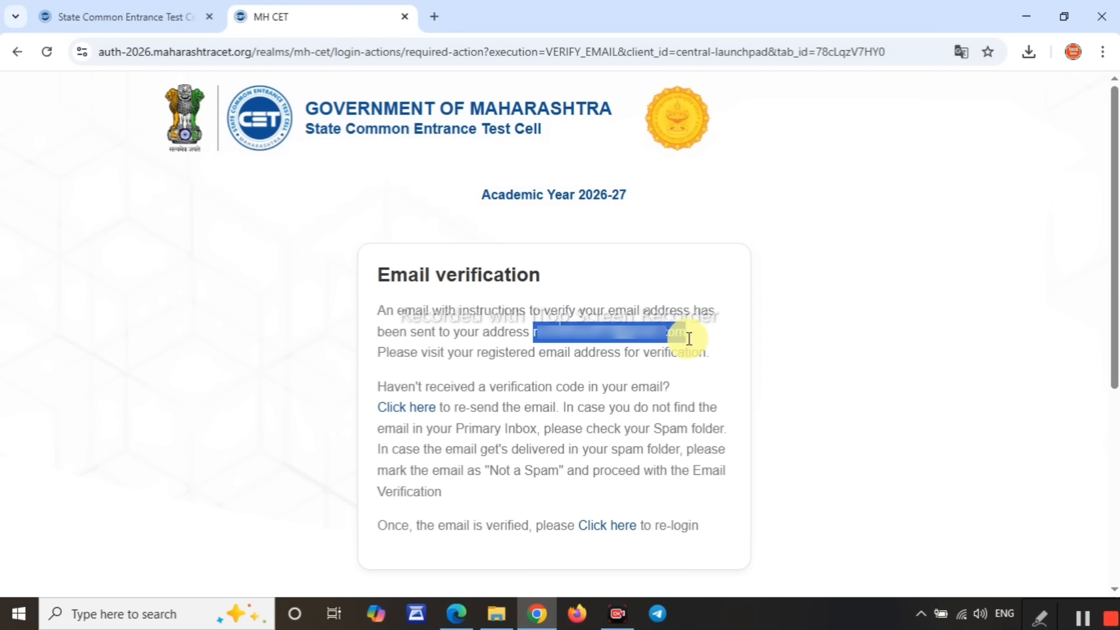
click(690, 339)
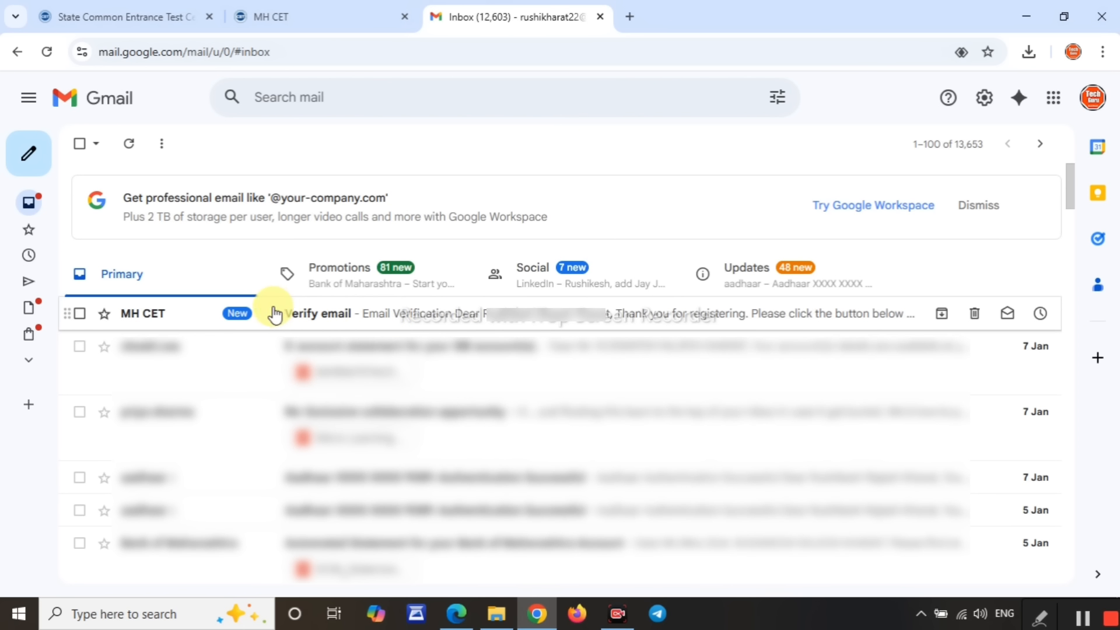
click(317, 320)
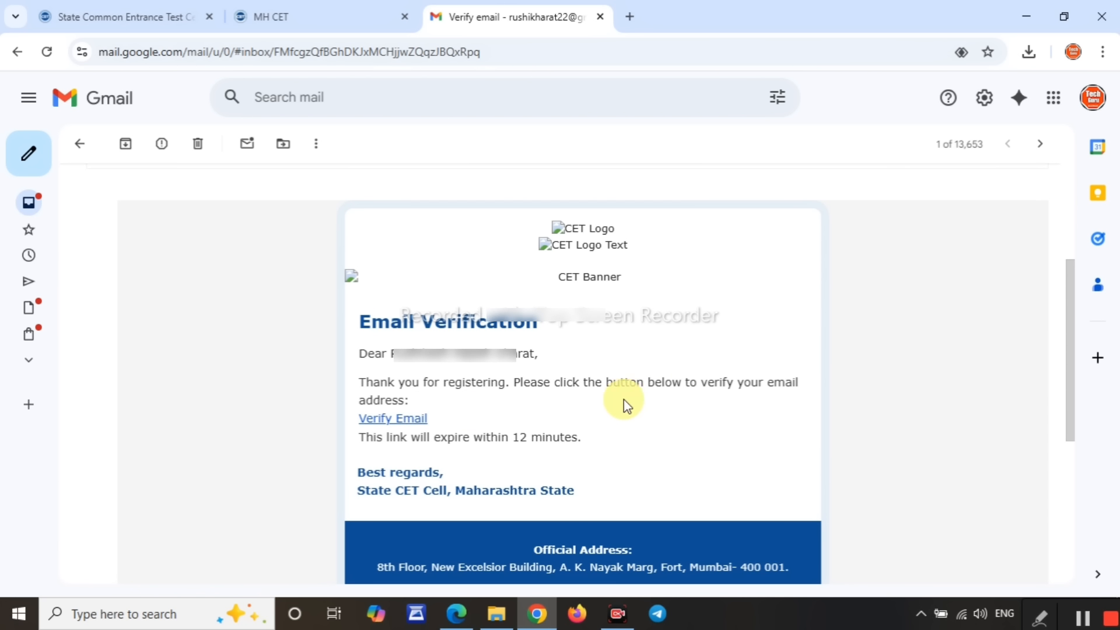
click(407, 425)
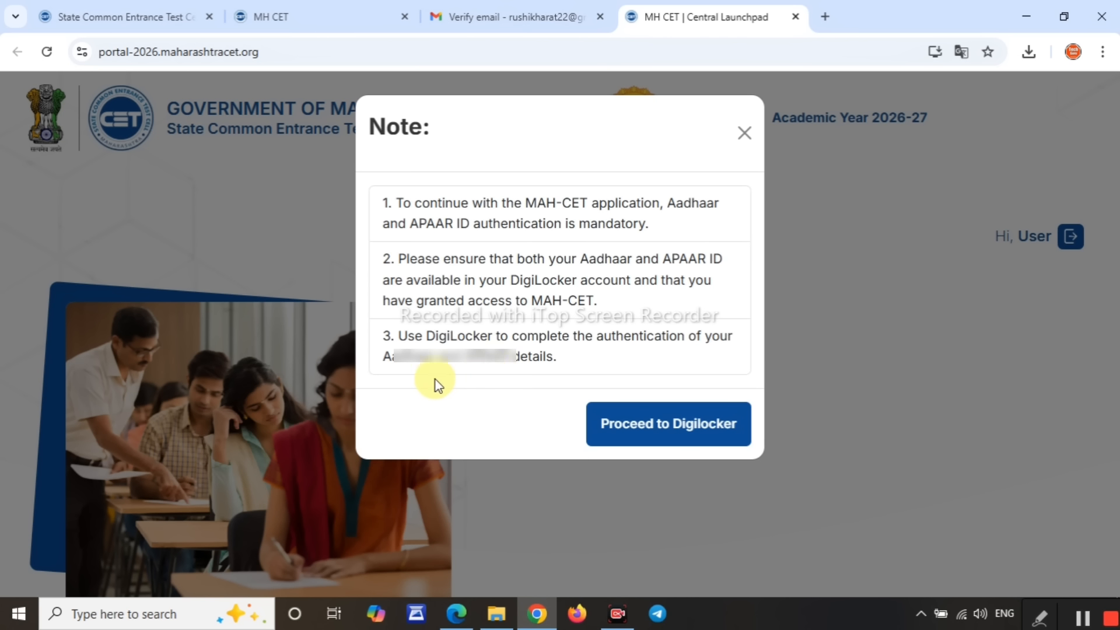
Step: Read the note about Aadhaar and APAAR ID authentication through DigiLocker
drag(430, 203, 632, 225)
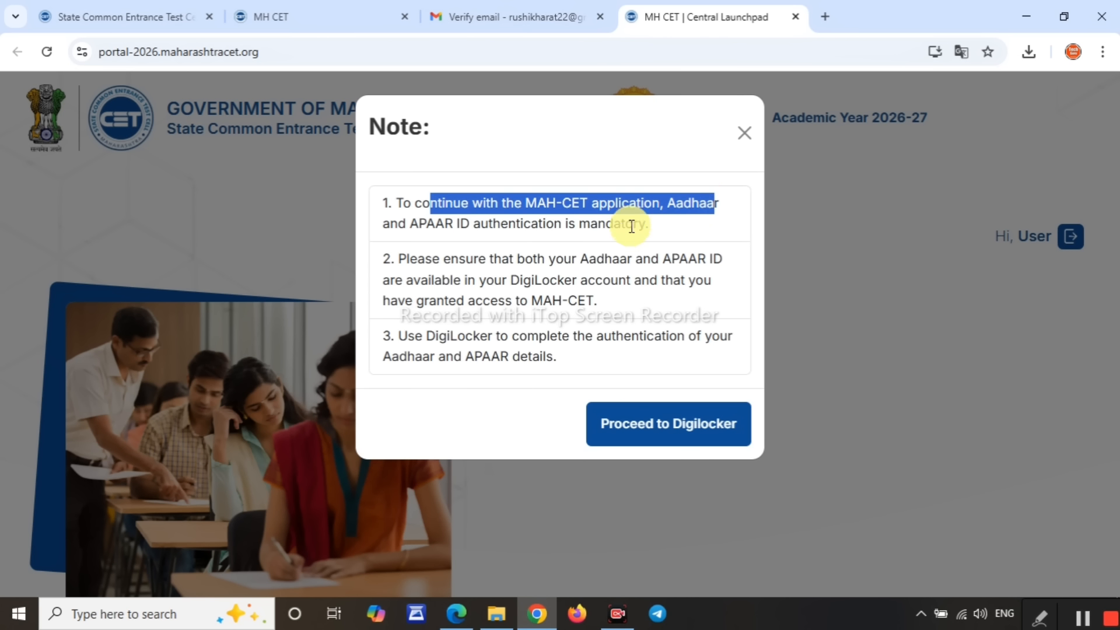
click(613, 228)
drag(410, 223, 649, 224)
click(564, 257)
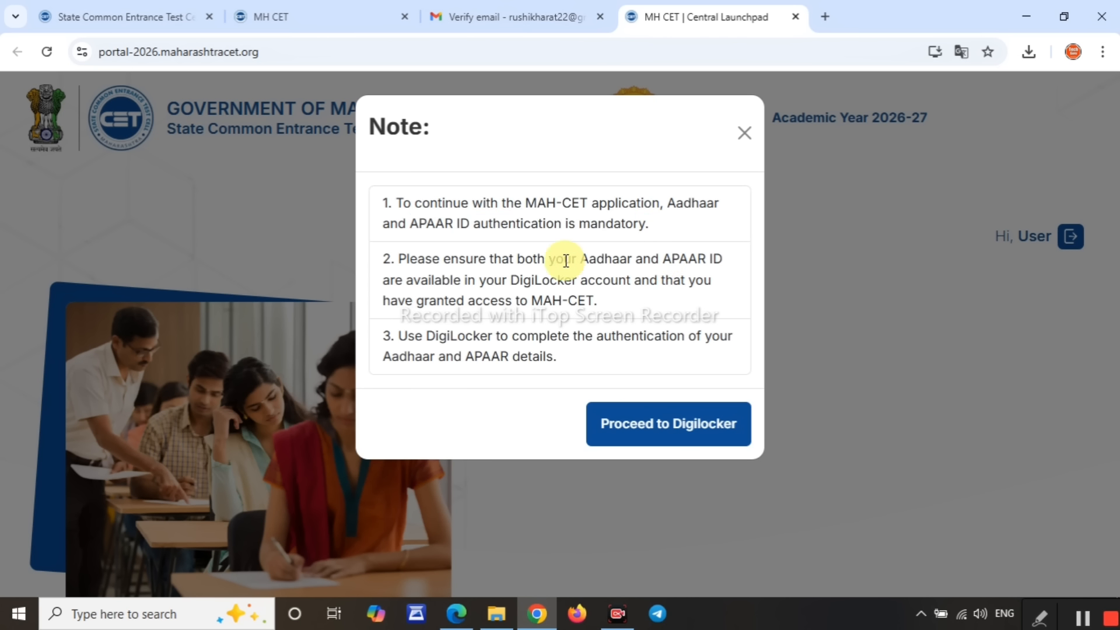
drag(595, 258, 618, 270)
drag(491, 270, 588, 298)
click(540, 300)
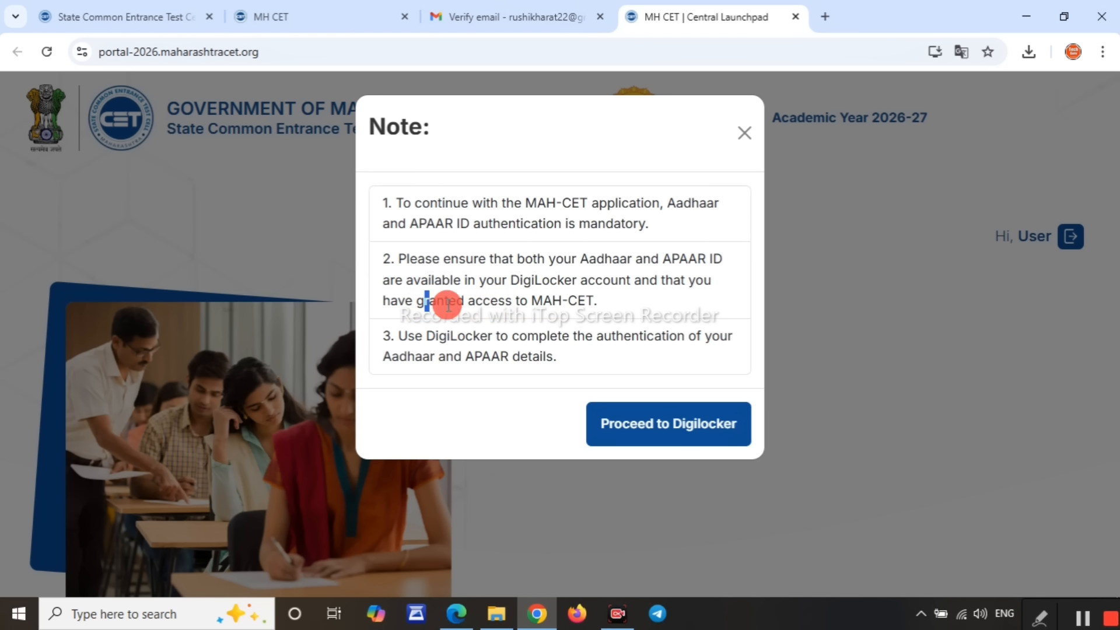
drag(425, 301, 577, 300)
drag(427, 337, 568, 353)
click(557, 356)
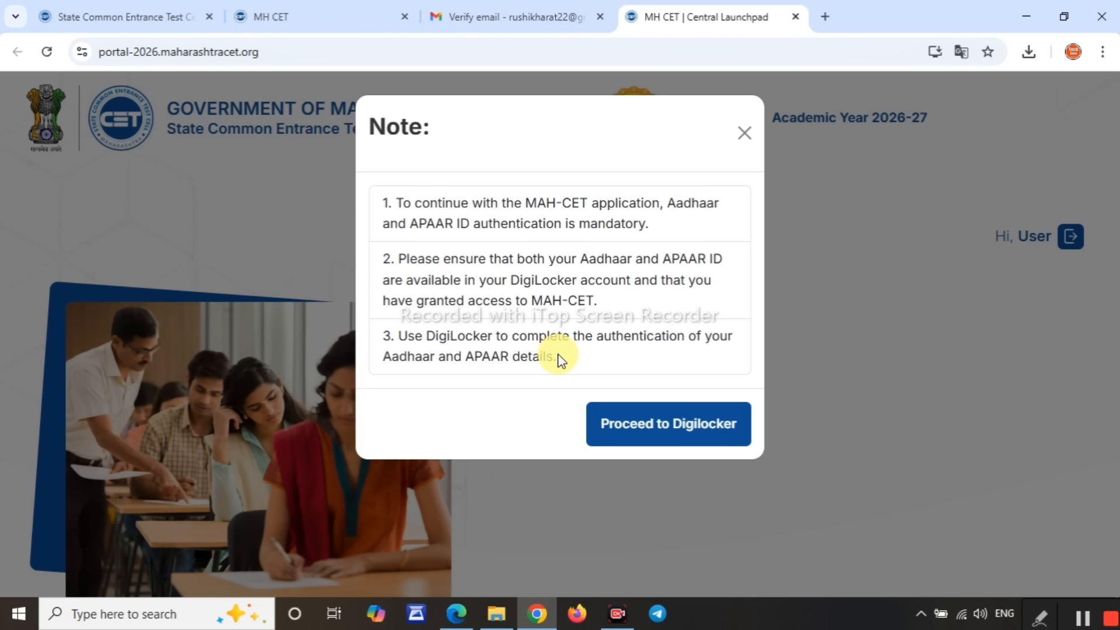
Step: Proceed to DigiLocker and sign in with the Aadhaar number, the Aadhaar OTP and the security PIN
click(667, 432)
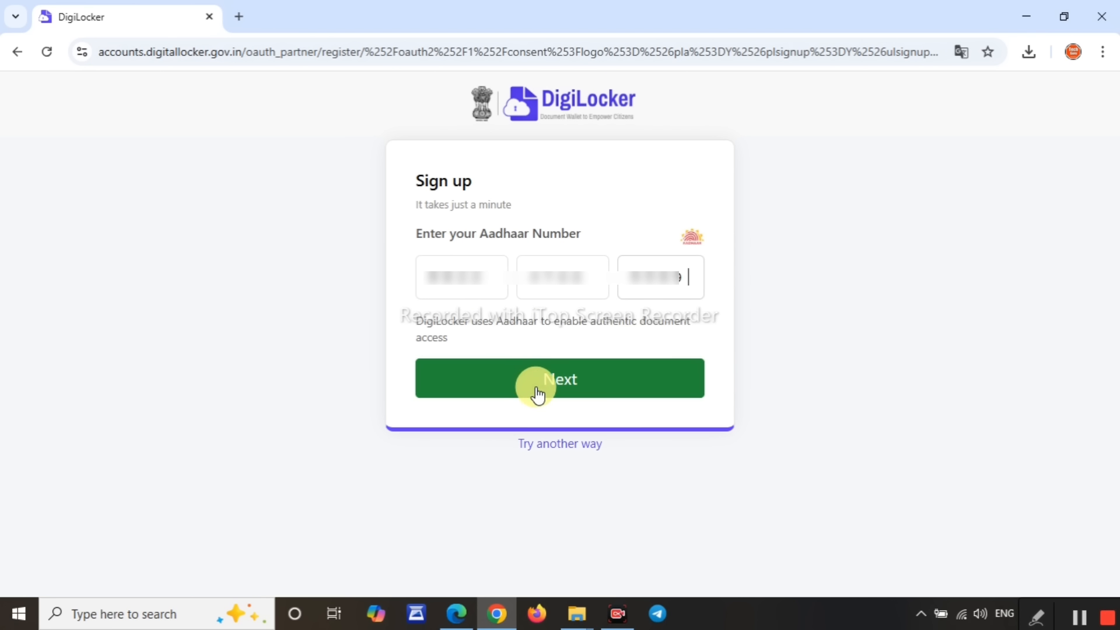
click(538, 397)
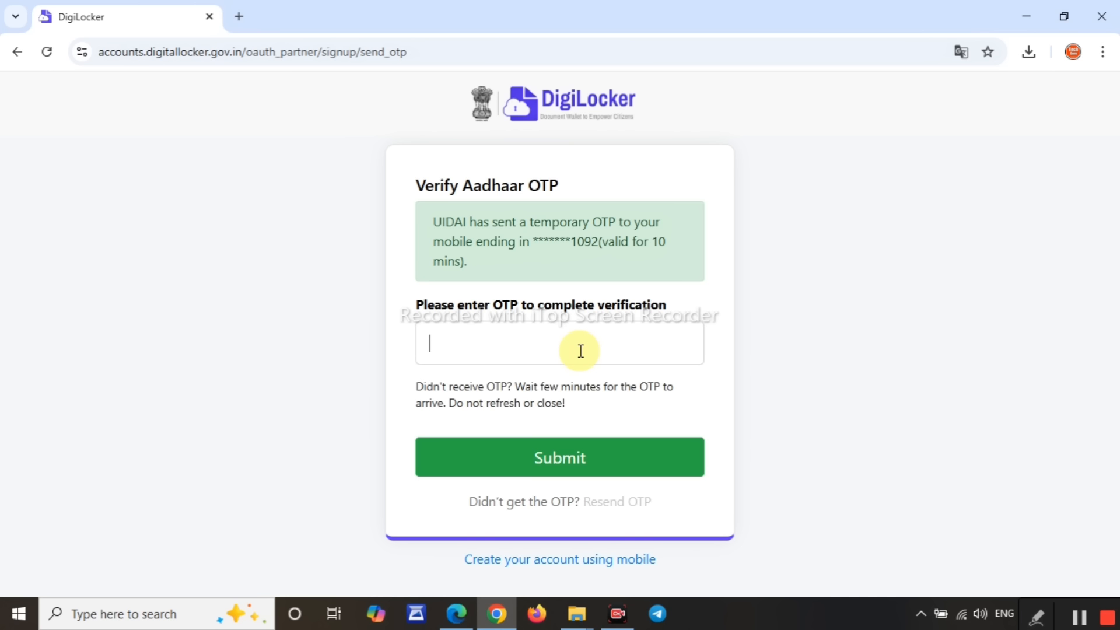
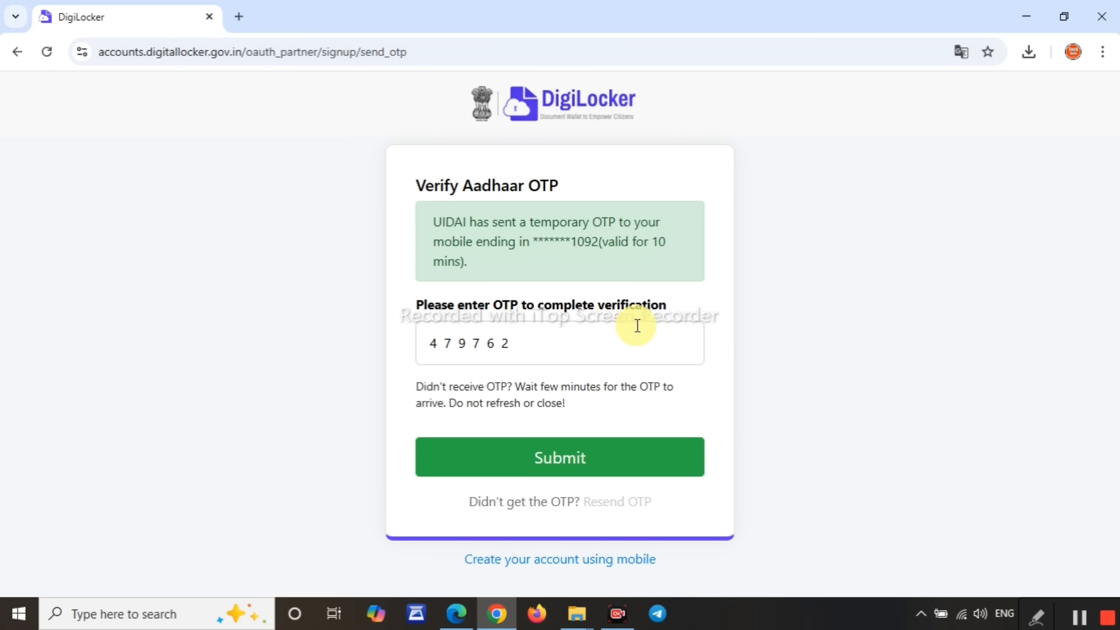
click(567, 467)
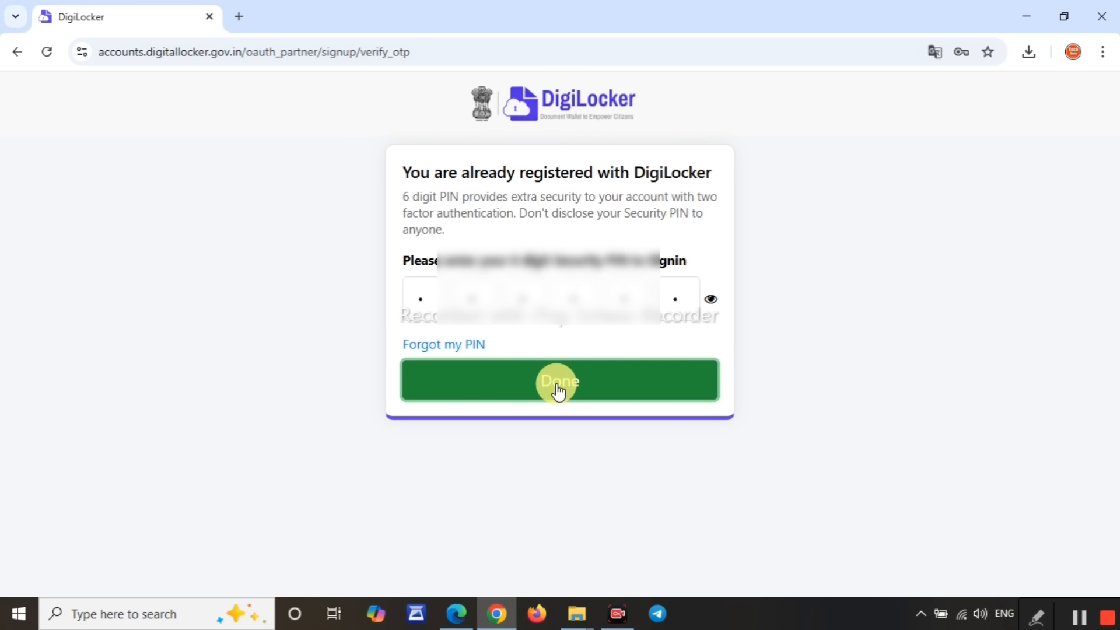
click(557, 386)
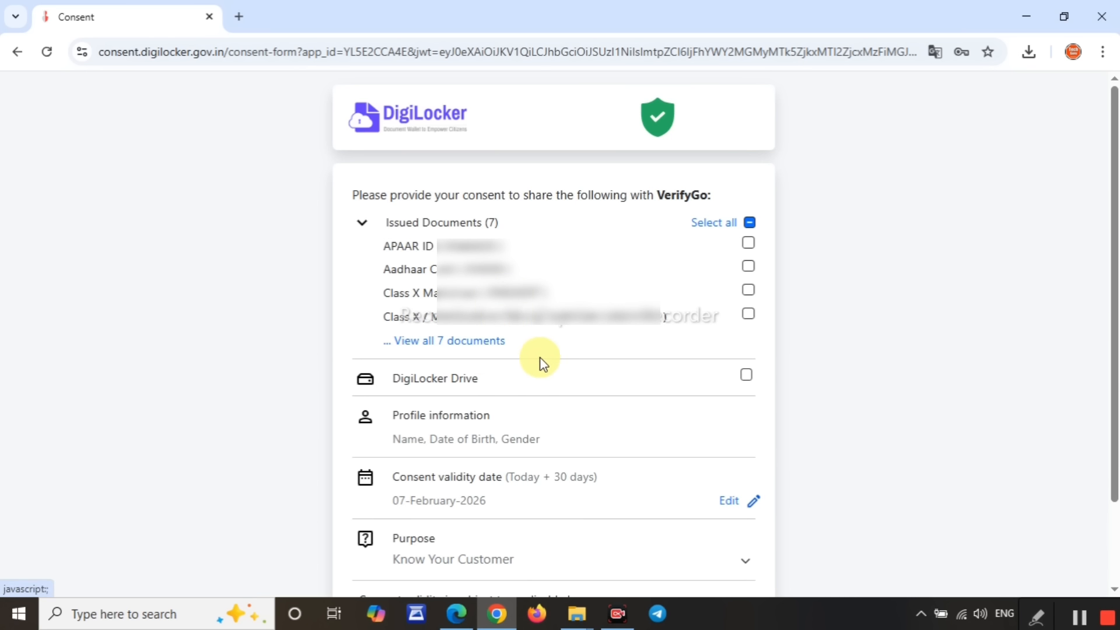
Step: Select all issued documents, including the APAAR ID and Aadhaar card, for sharing with VerifyGo
scroll(607, 280, down, 2)
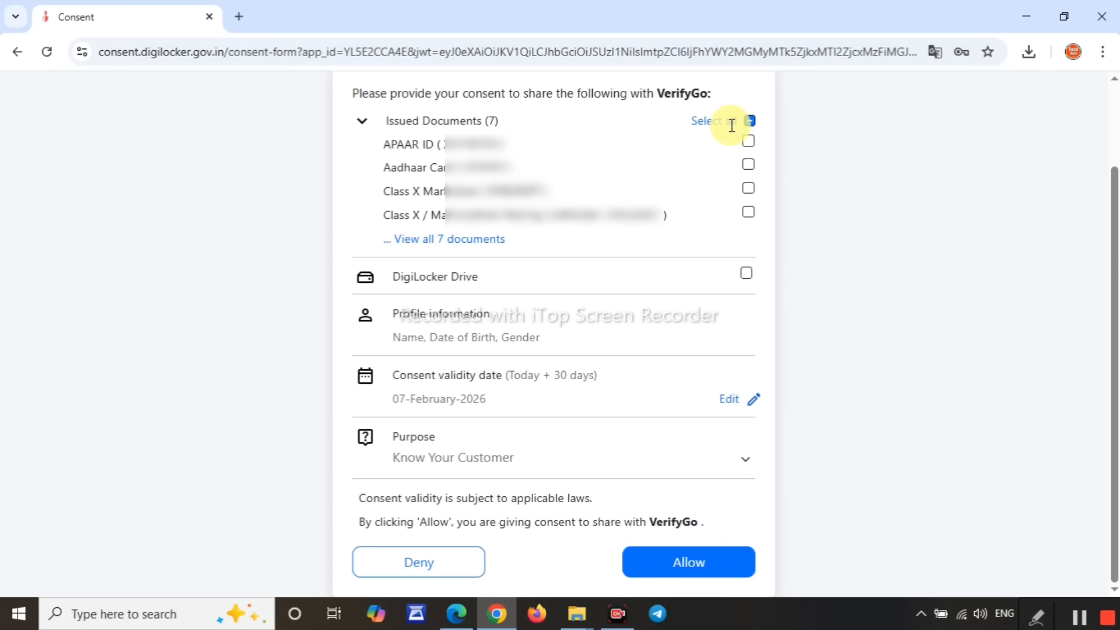
click(750, 121)
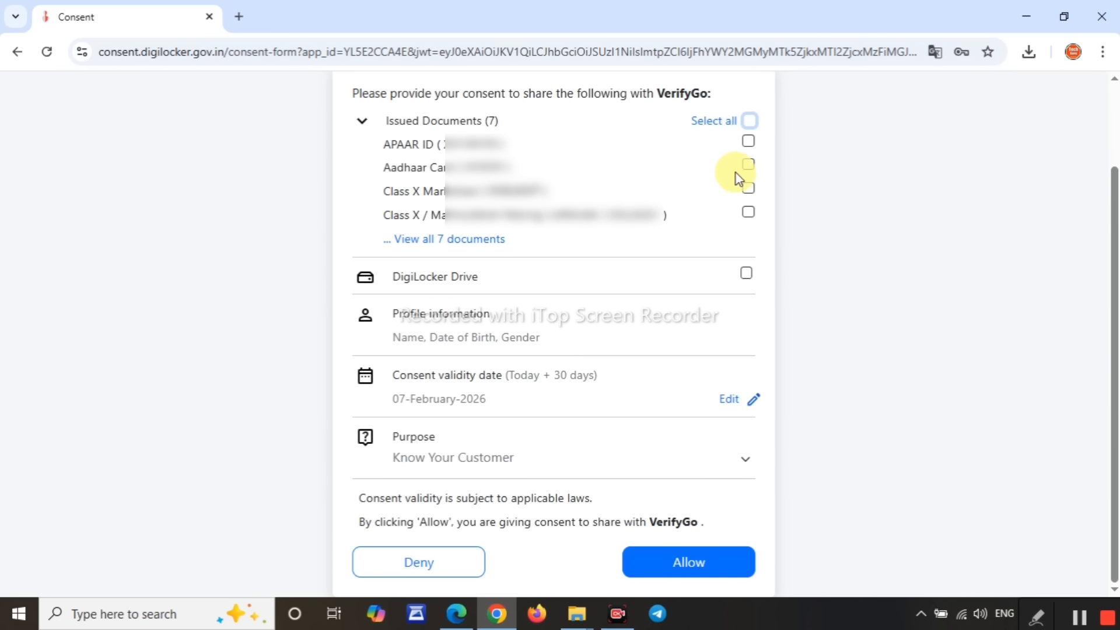
click(750, 121)
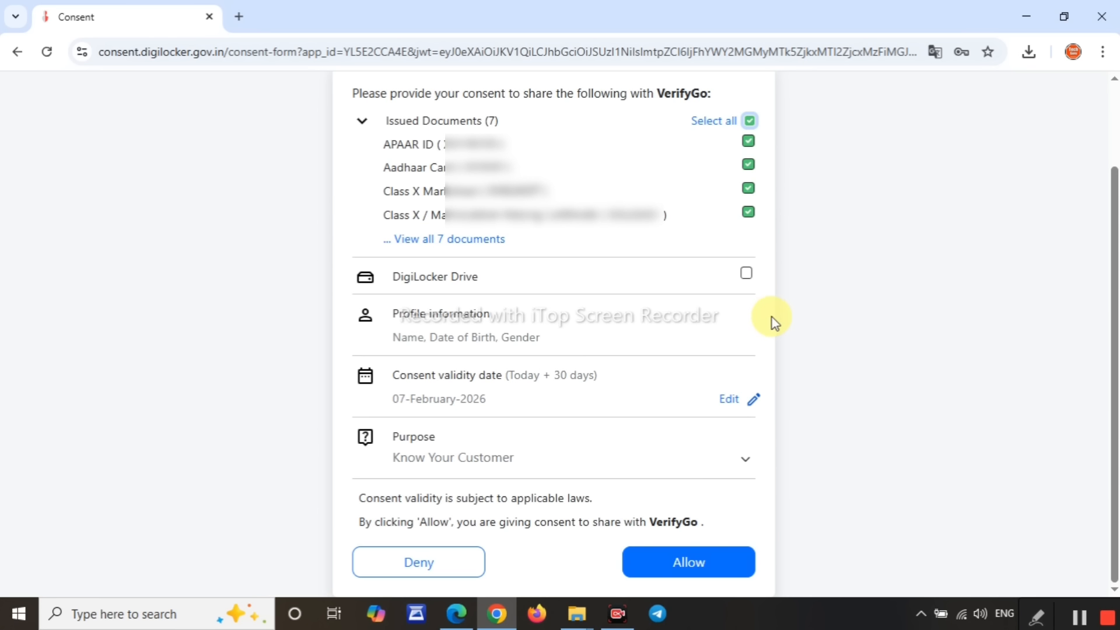
Step: Allow sharing the selected documents with VerifyGo, then view the APAAR ID document from the User Info form and close it
click(707, 573)
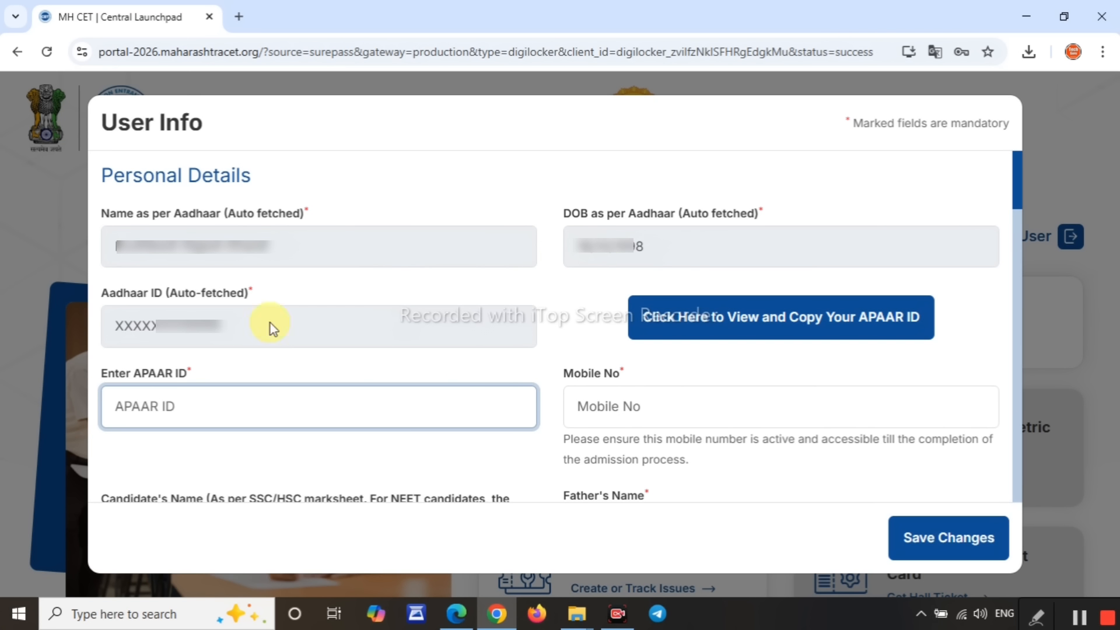
click(798, 328)
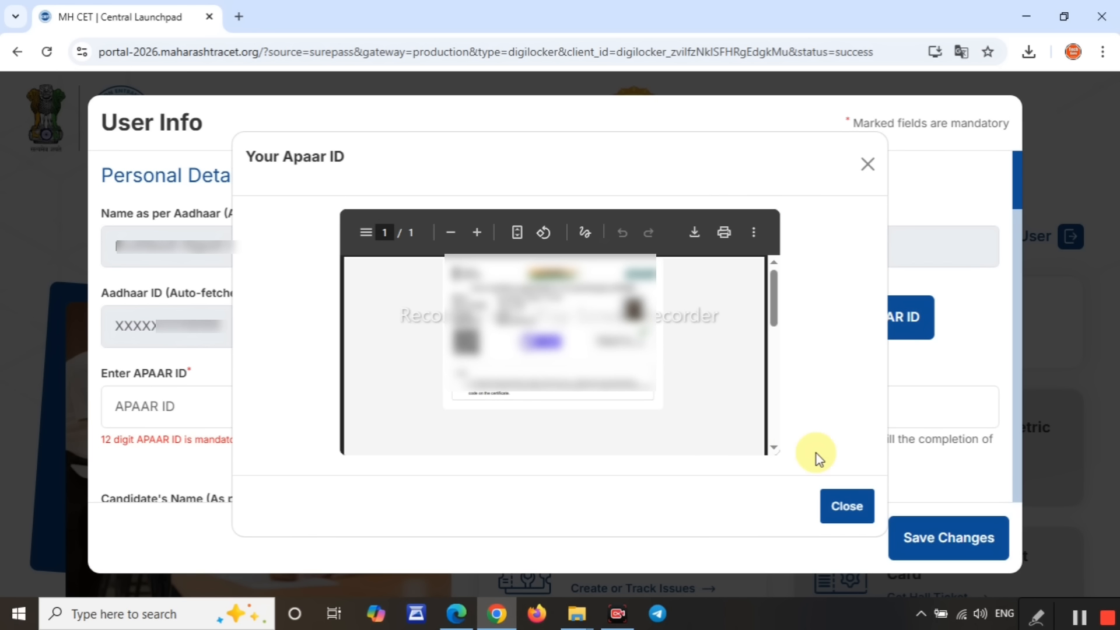
click(847, 506)
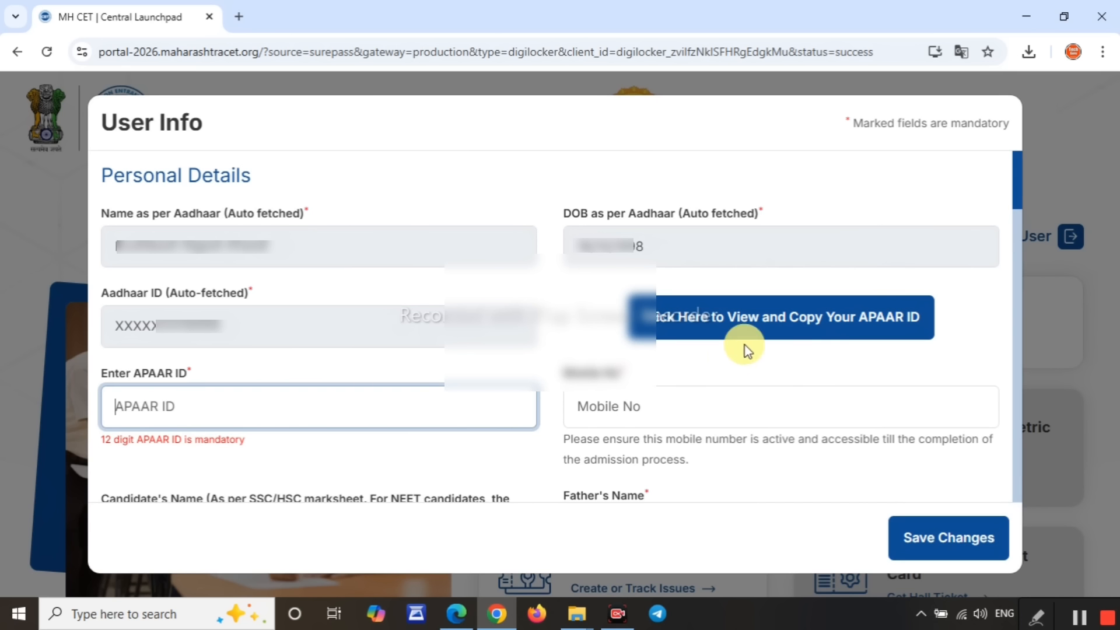
Step: Review the APAAR ID, mobile number, candidate's name, father's name and mother's name fields in the personal details
scroll(880, 287, down, 3)
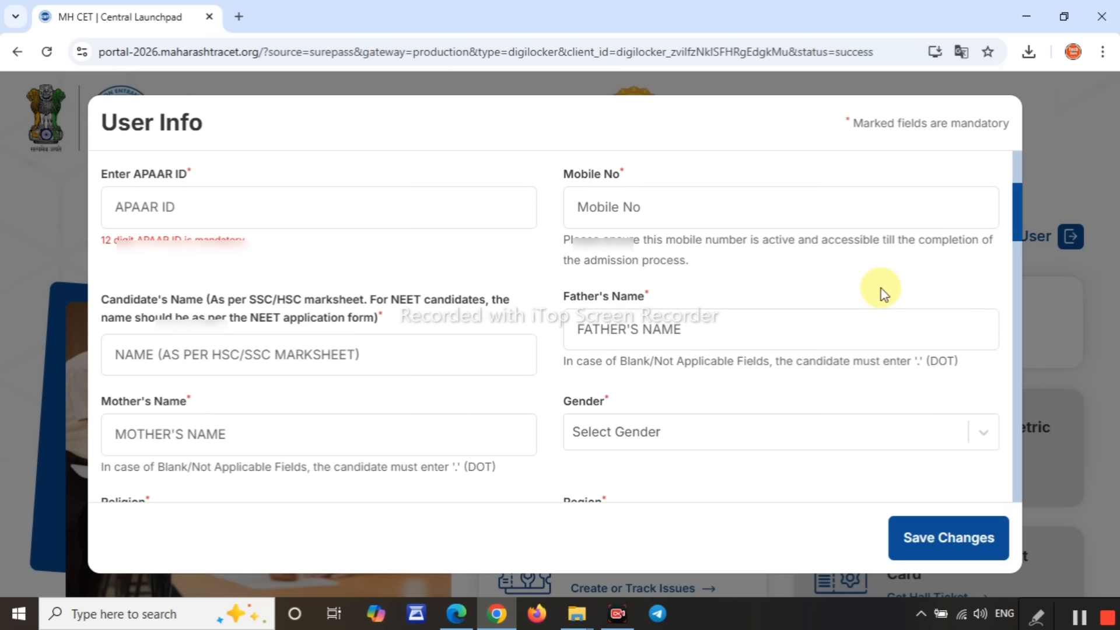
drag(109, 177, 188, 175)
scroll(182, 221, down, 1)
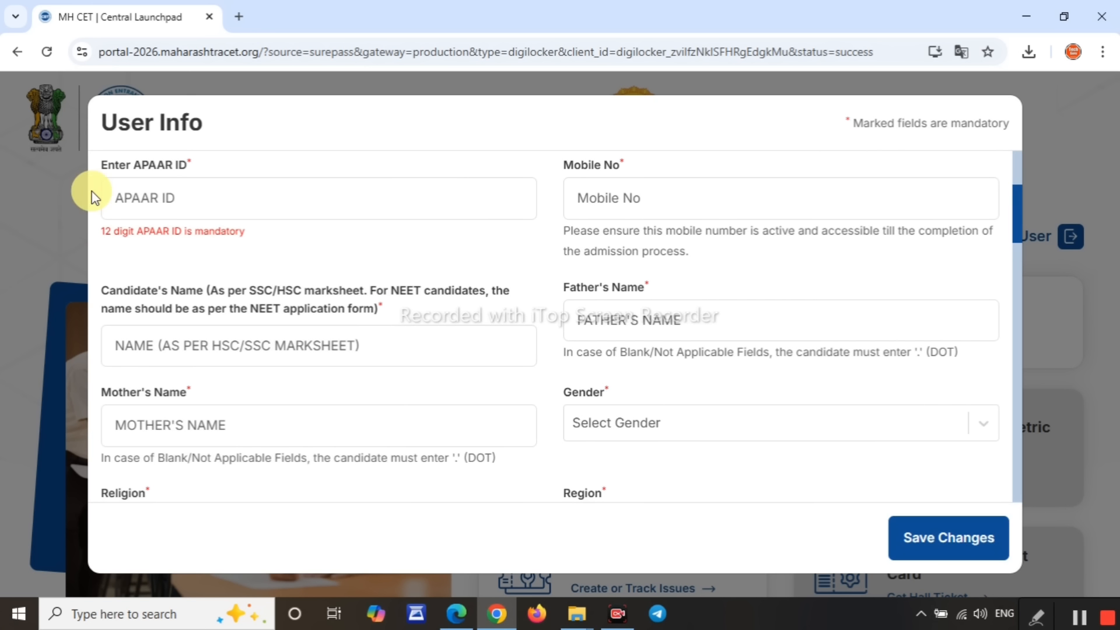
drag(96, 167, 166, 168)
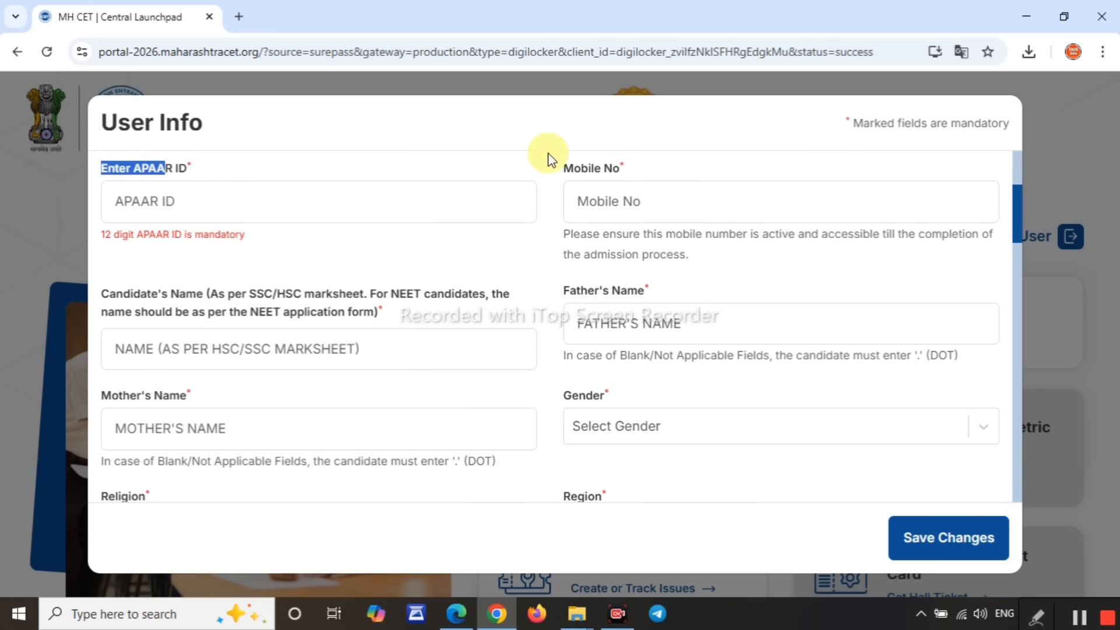
click(705, 248)
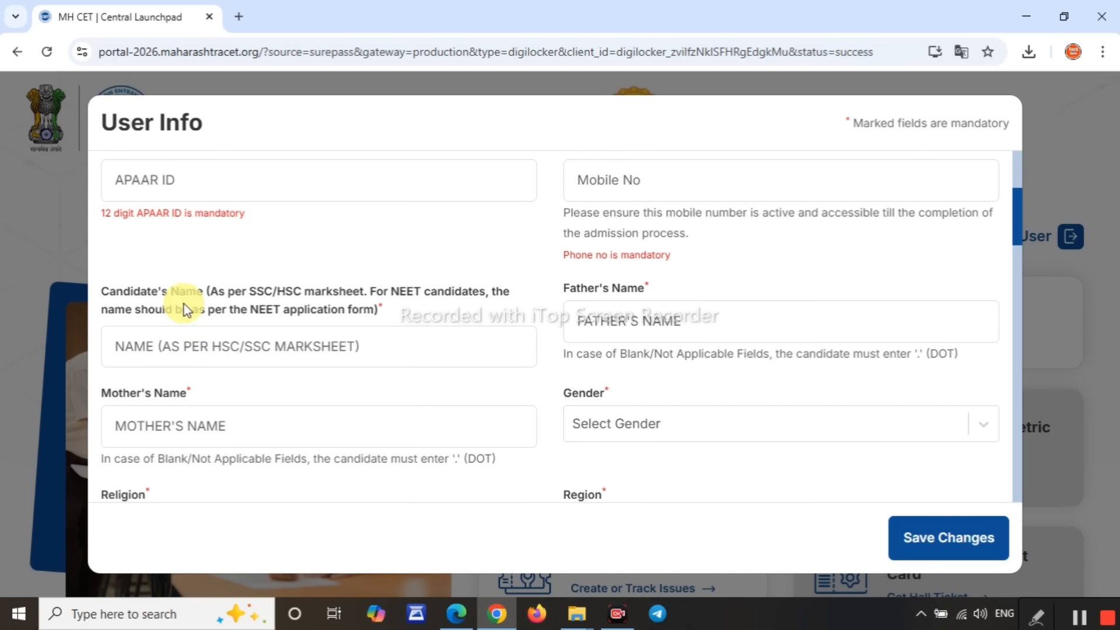
drag(224, 290, 369, 287)
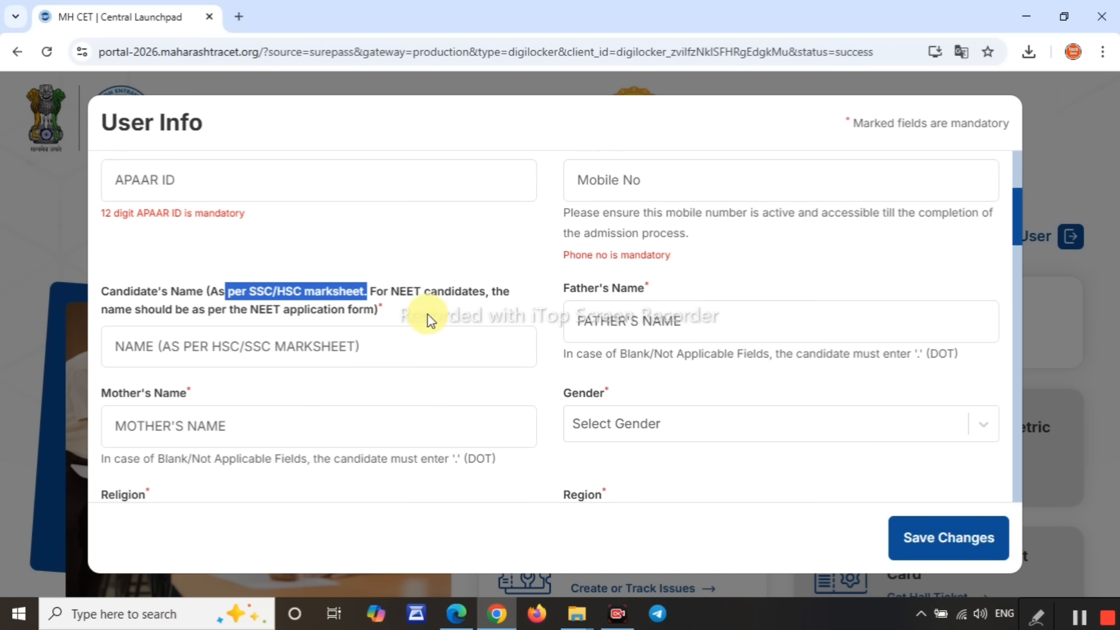
click(280, 346)
drag(570, 293, 637, 294)
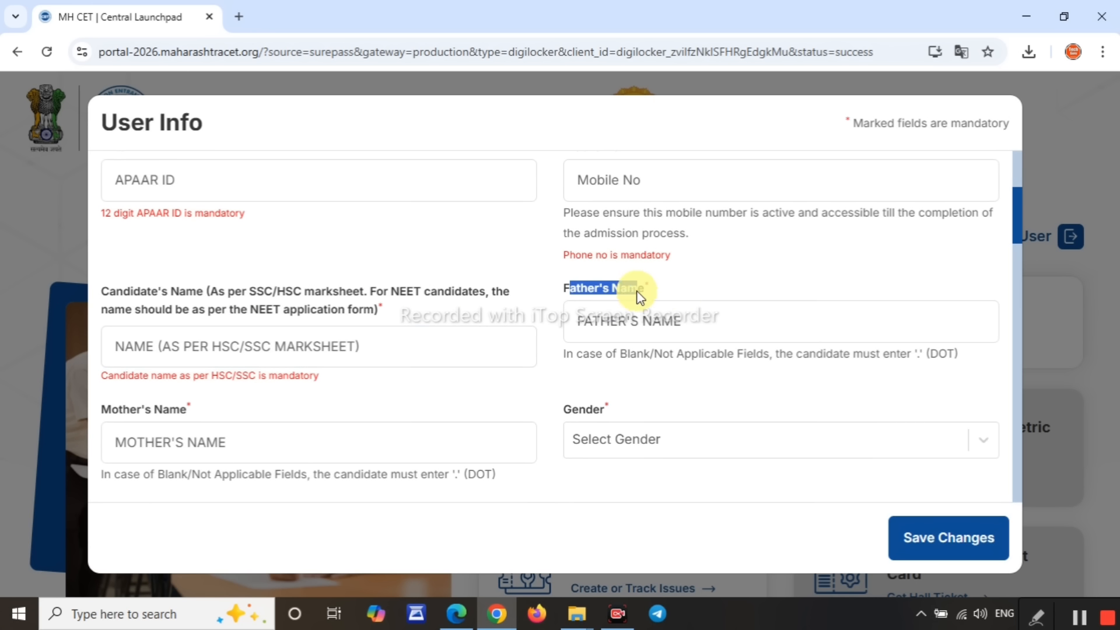
click(695, 299)
drag(123, 410, 225, 418)
click(520, 421)
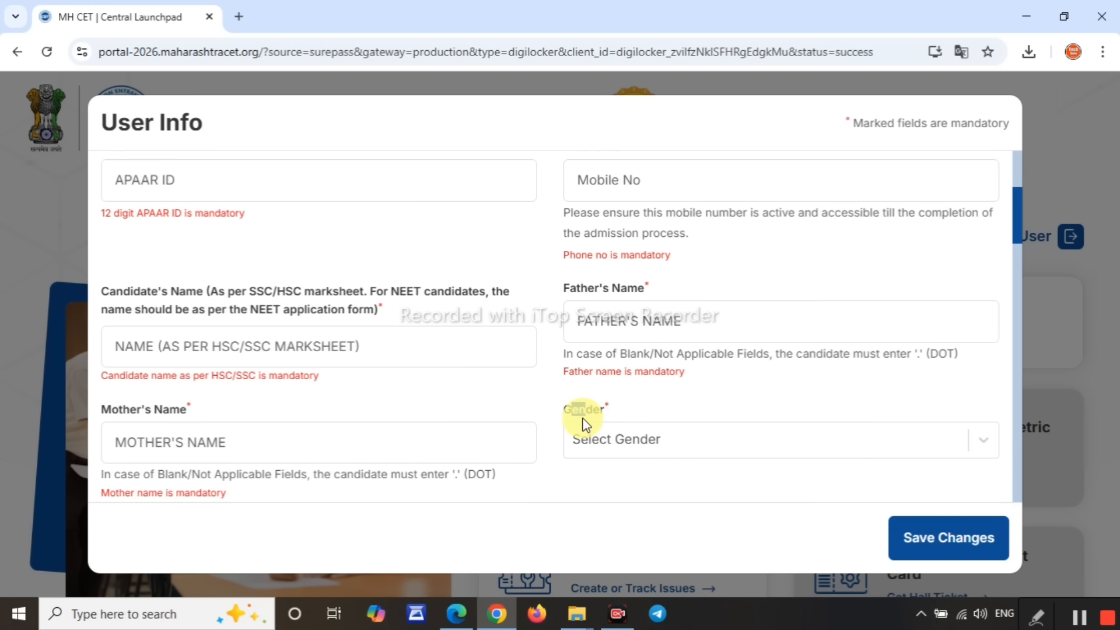
Step: Set the candidate's gender to Male in the personal details
click(642, 443)
click(630, 325)
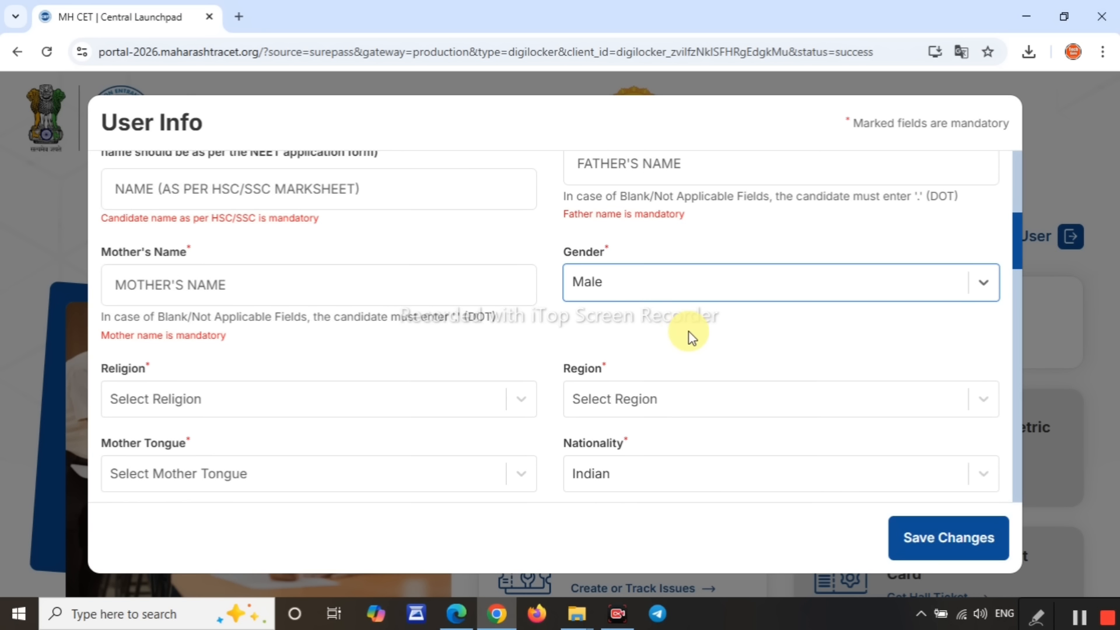
click(518, 332)
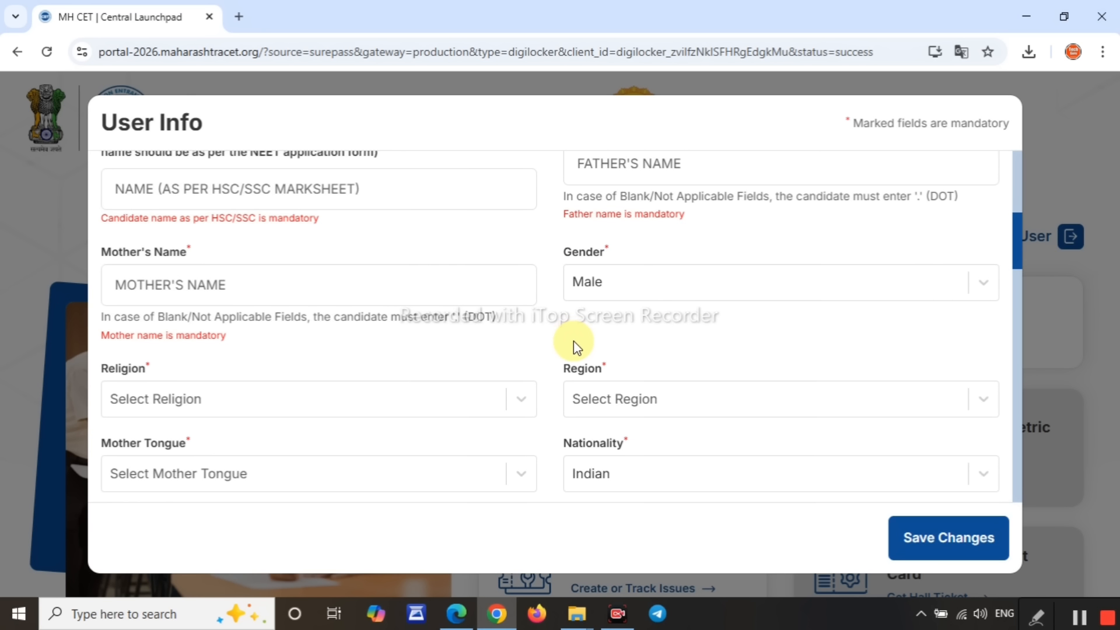
scroll(573, 341, down, 2)
drag(154, 169, 111, 169)
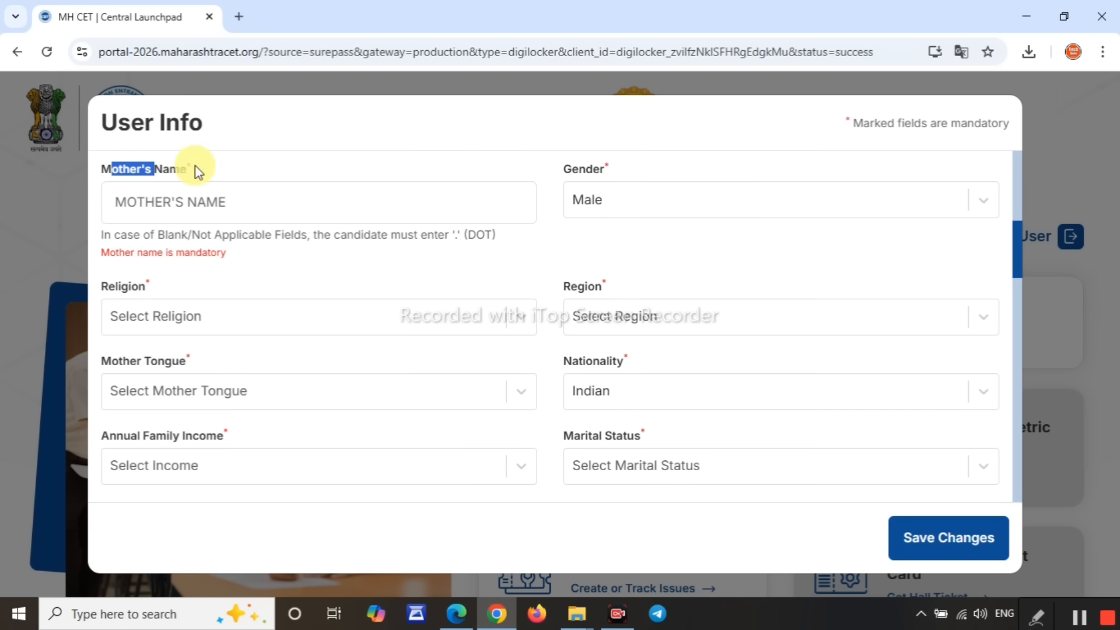
double_click(586, 216)
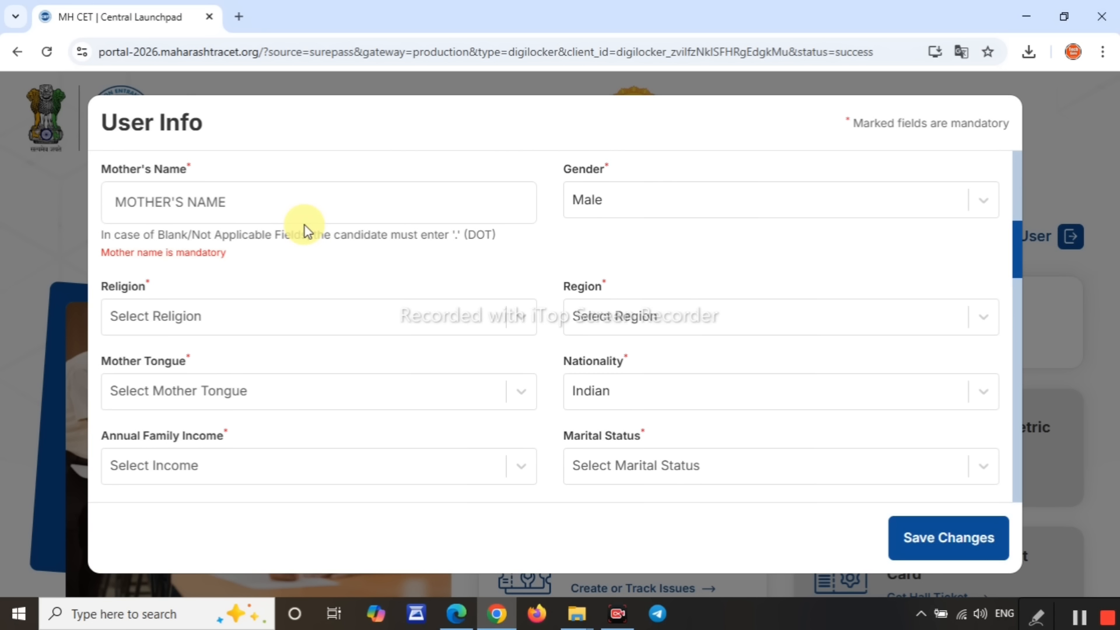
Step: Set the candidate's religion to Hindu in the personal details
scroll(304, 225, down, 2)
click(175, 223)
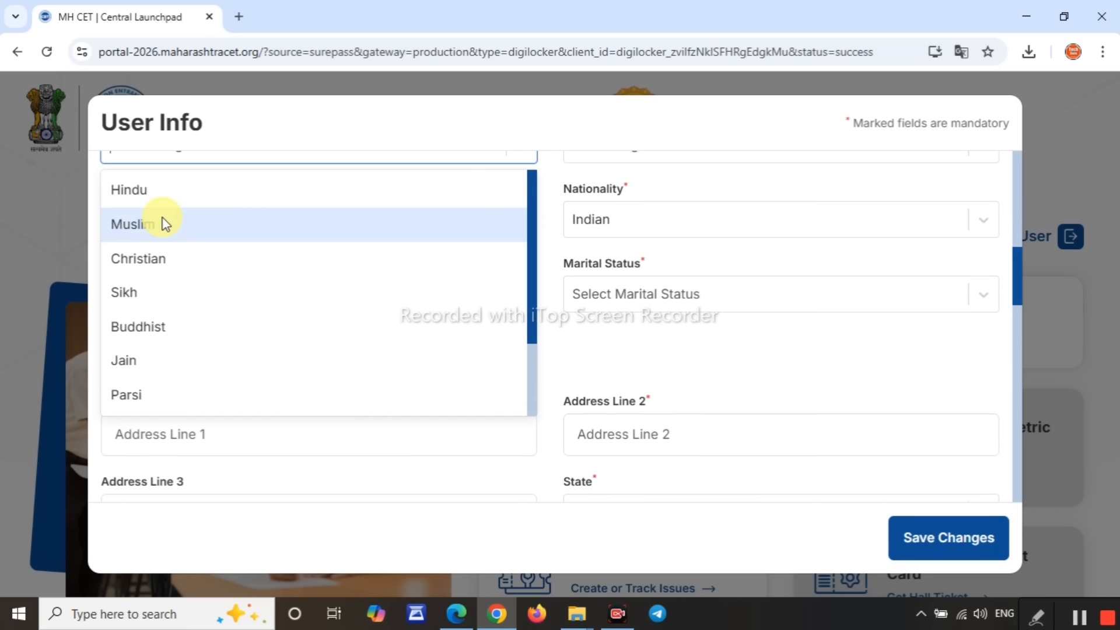
scroll(166, 178, down, 2)
scroll(166, 181, up, 2)
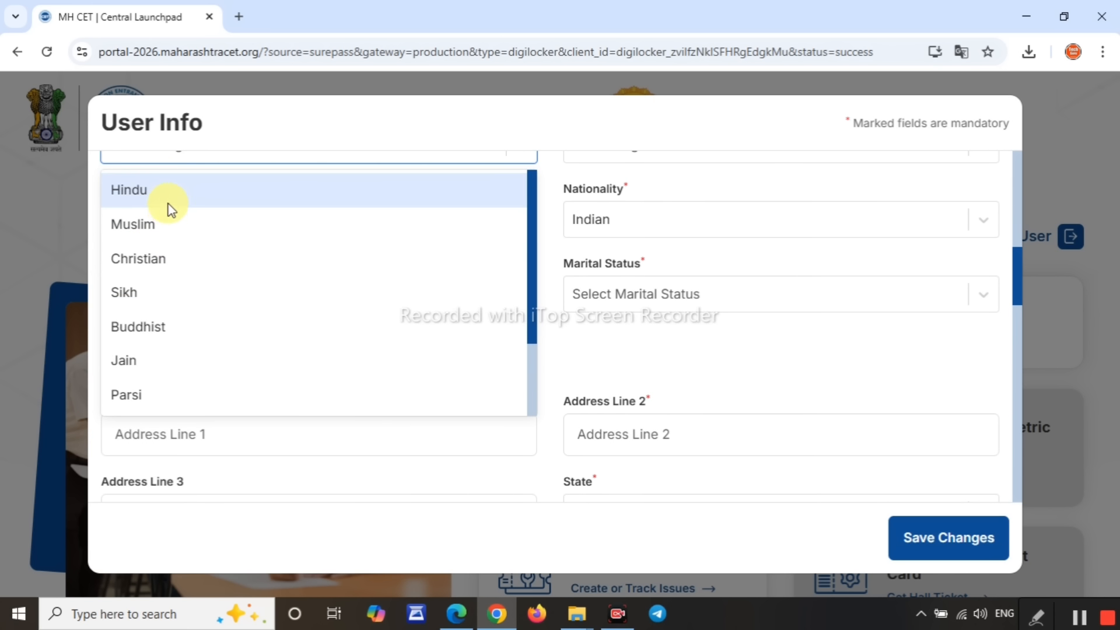
click(149, 197)
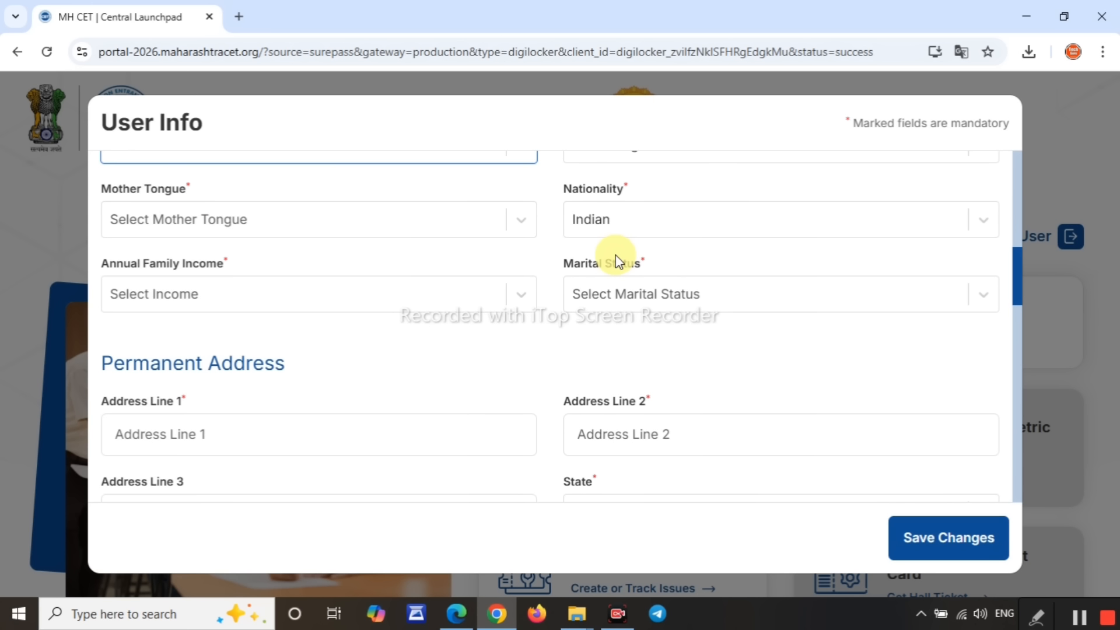
Step: Try both region options and set the candidate's region to Rural
scroll(590, 253, up, 1)
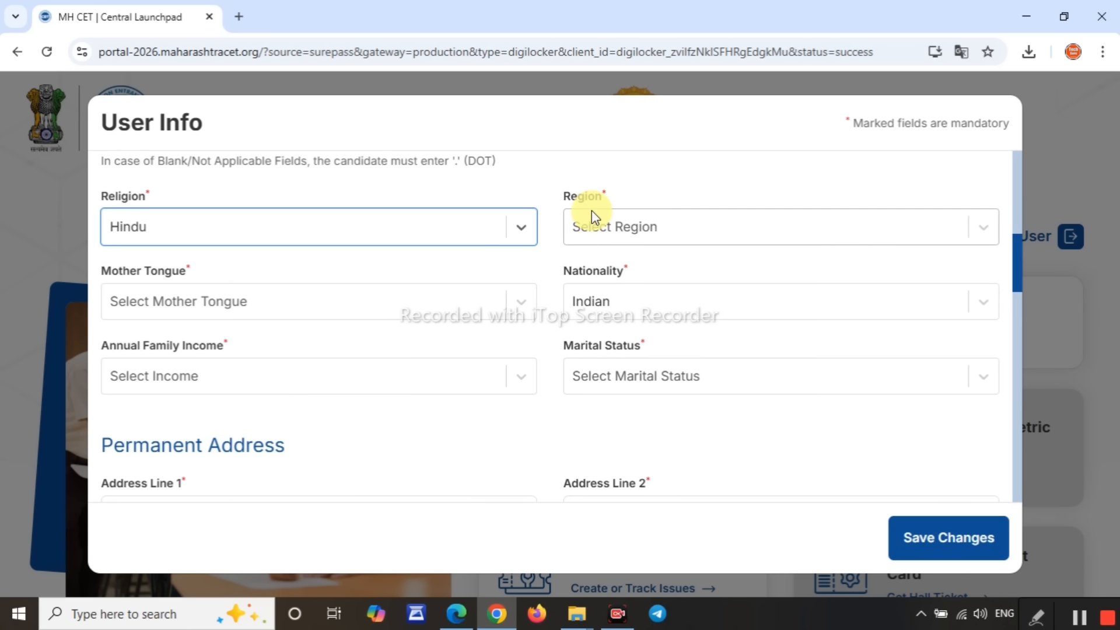
drag(571, 196, 626, 234)
click(625, 234)
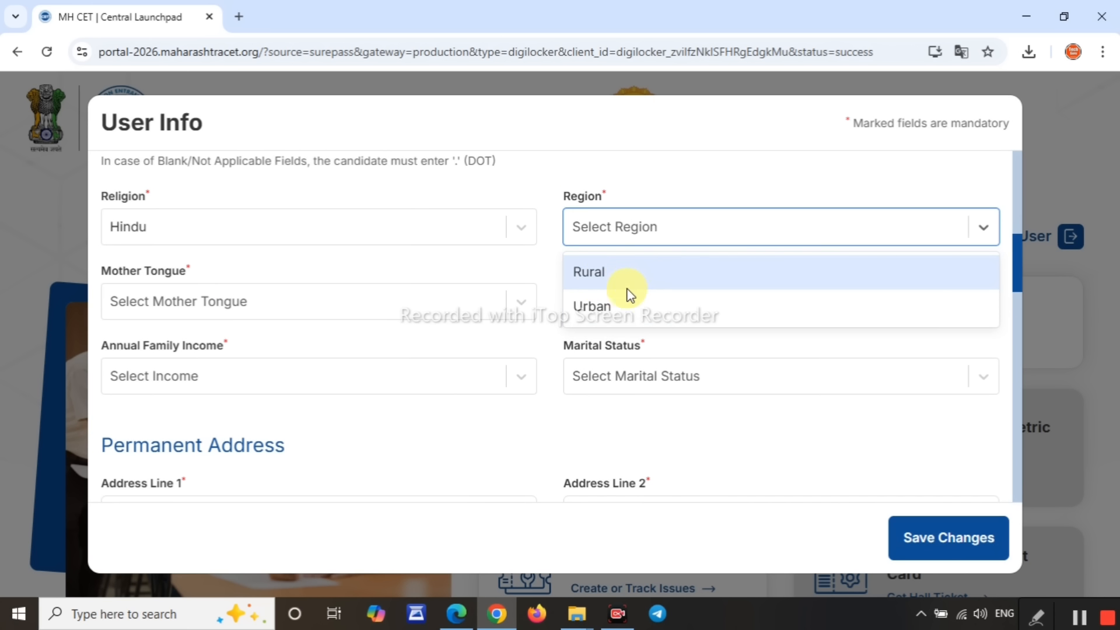
click(618, 278)
click(625, 239)
click(612, 308)
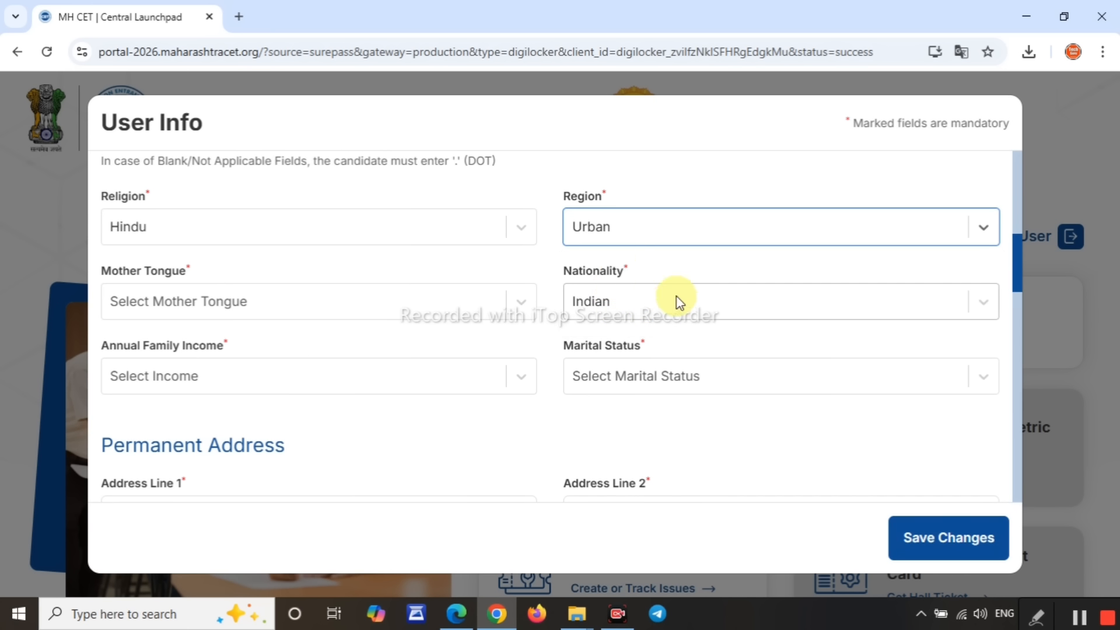
click(640, 223)
click(636, 270)
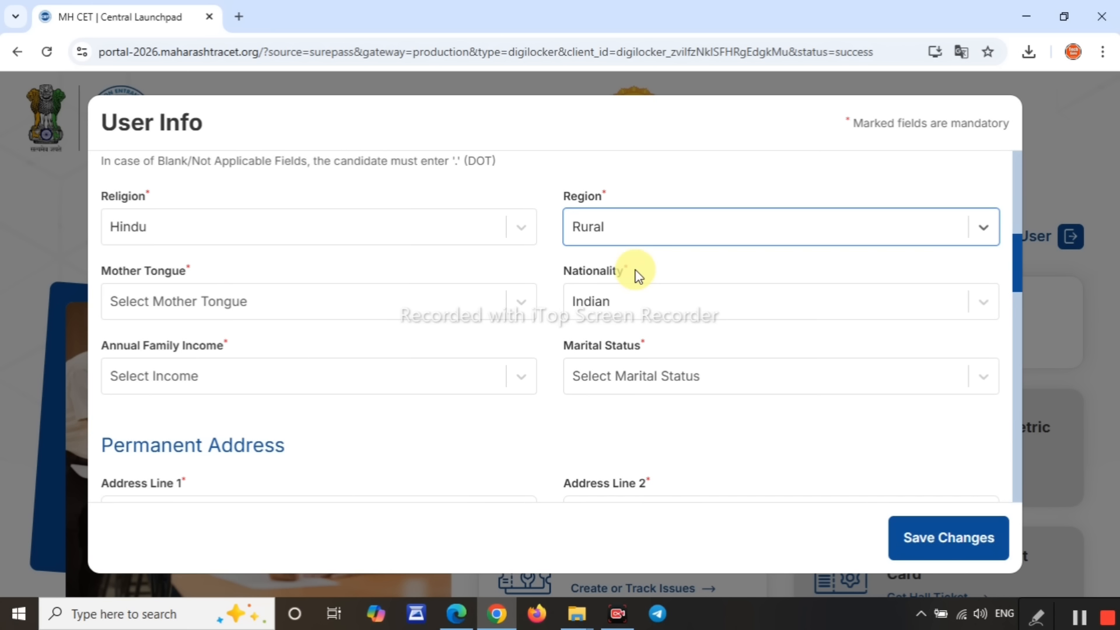
Step: Find Marathi among the languages and set it as the candidate's mother tongue
click(257, 303)
scroll(215, 303, down, 1)
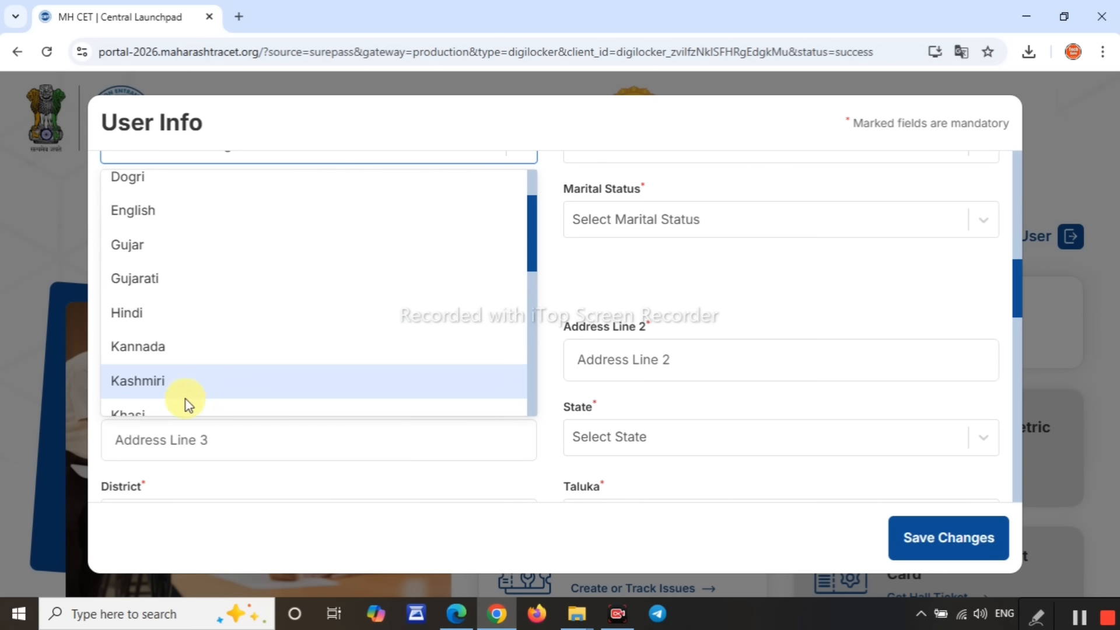
scroll(215, 349, down, 3)
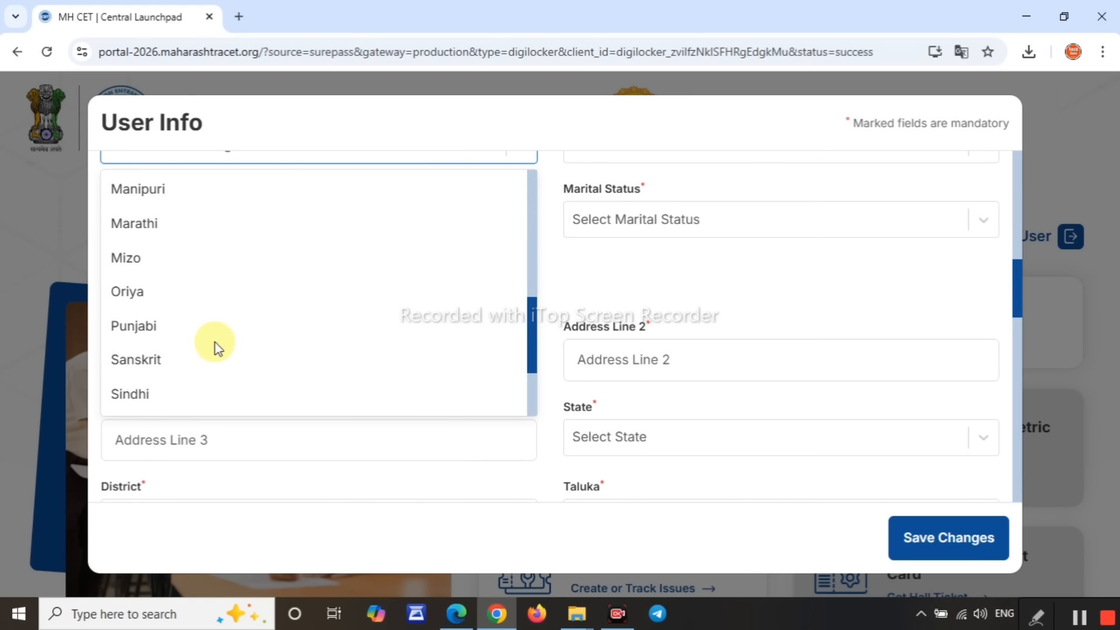
scroll(220, 325, down, 2)
scroll(198, 233, up, 2)
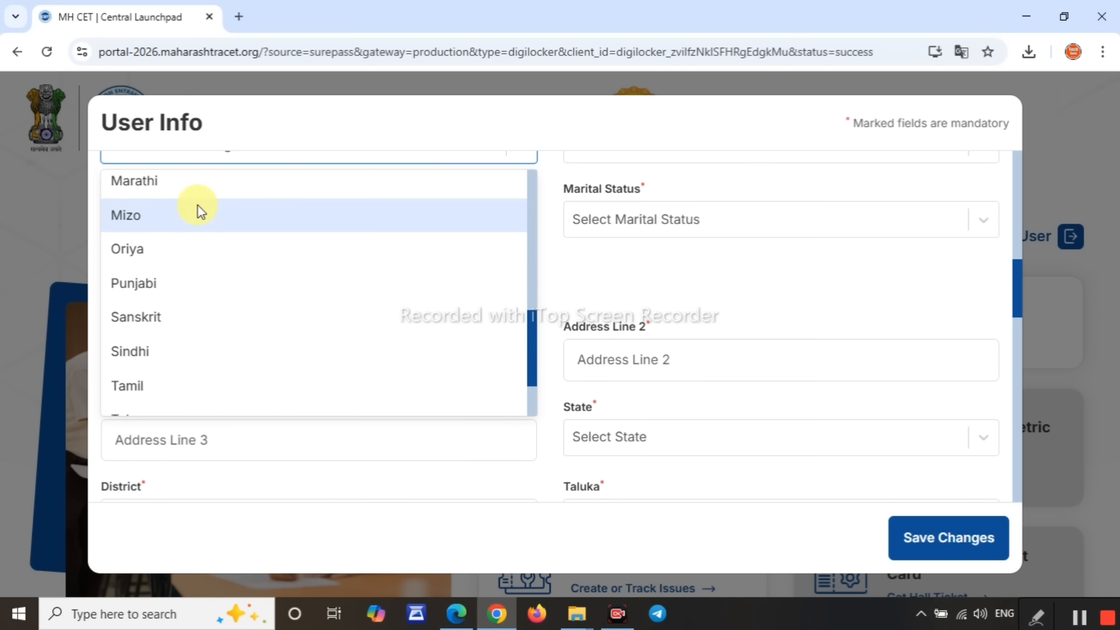
scroll(198, 222, up, 2)
click(196, 260)
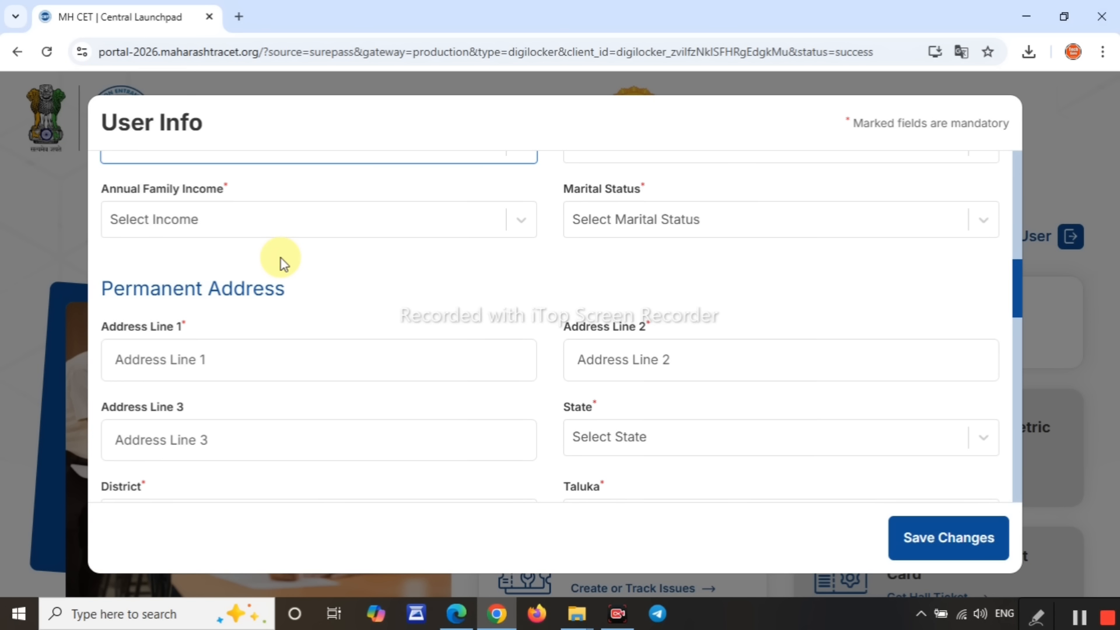
Step: Set the annual family income to 15,001 - 50,000 and the marital status to UnMarried
scroll(471, 321, up, 1)
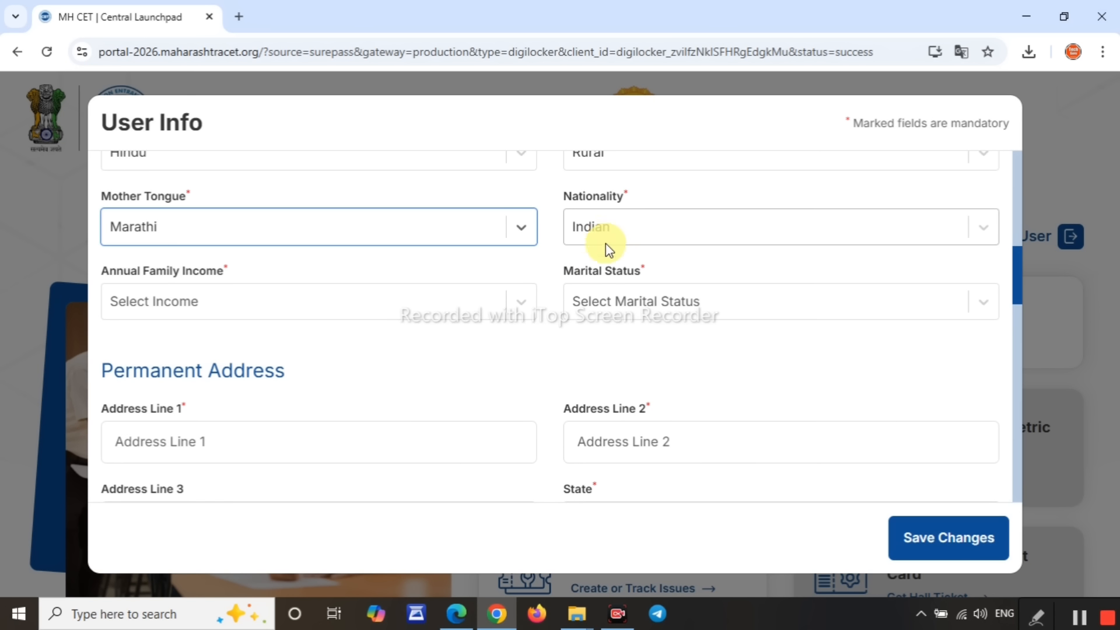
click(236, 309)
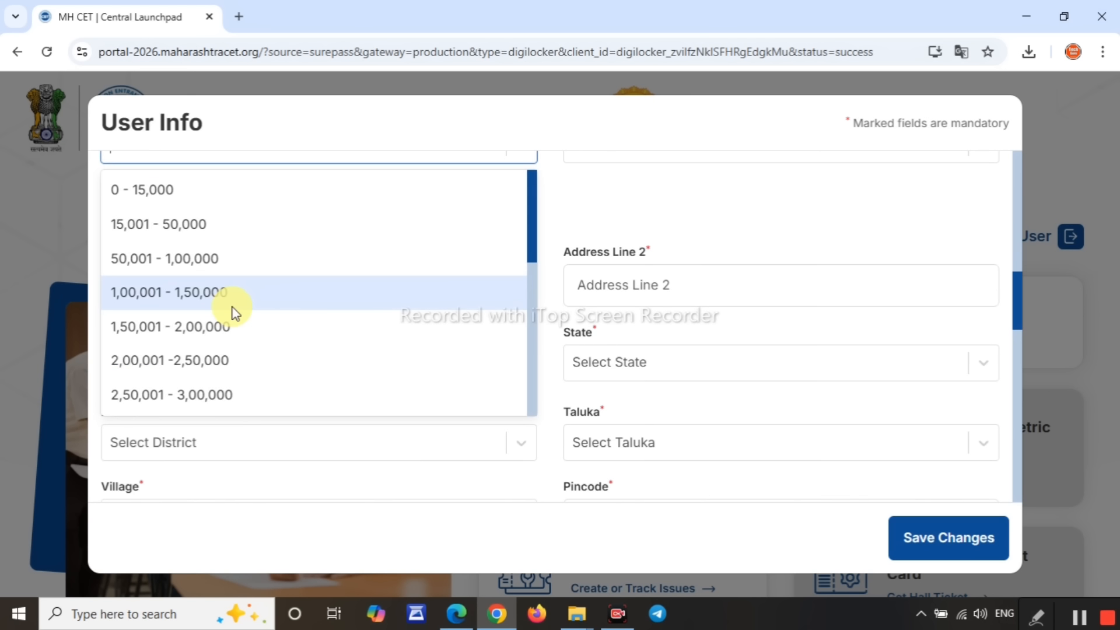
click(245, 230)
scroll(558, 330, up, 1)
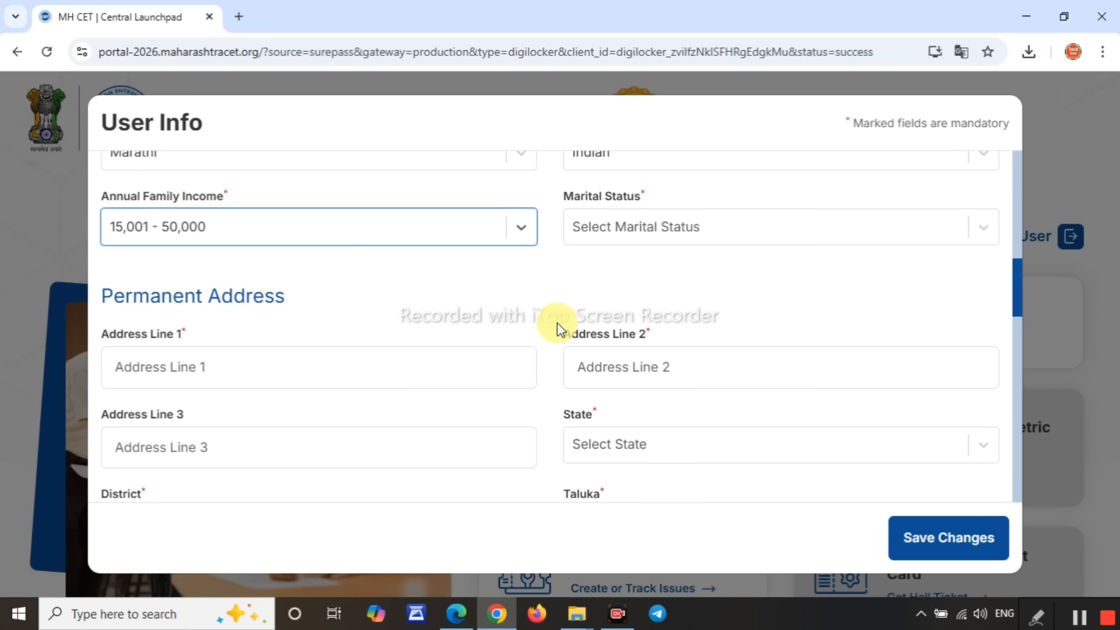
click(663, 229)
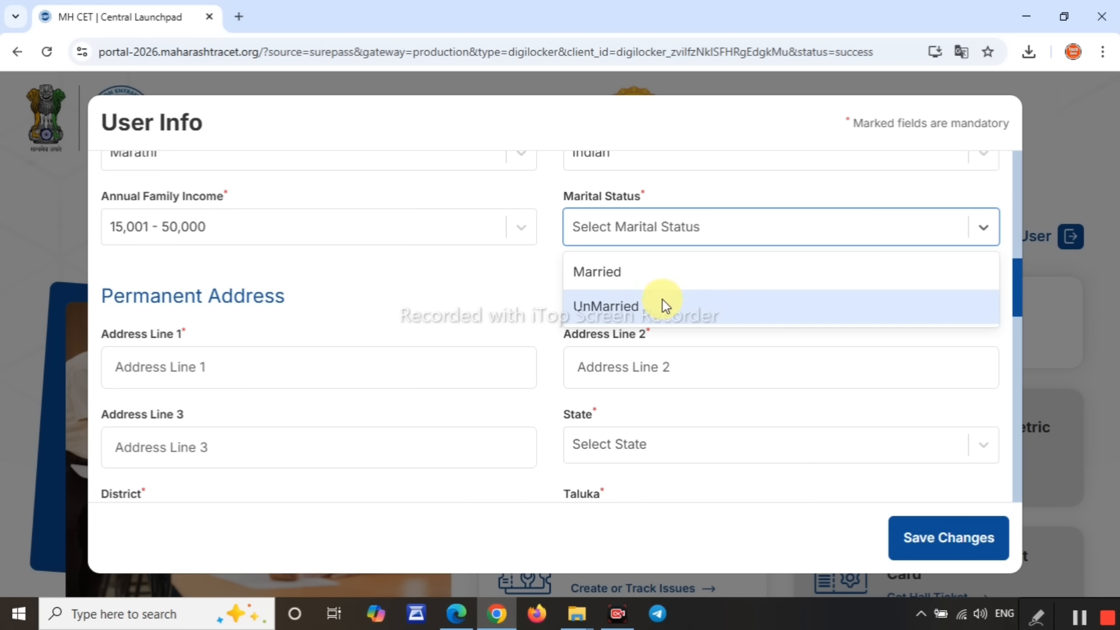
click(665, 306)
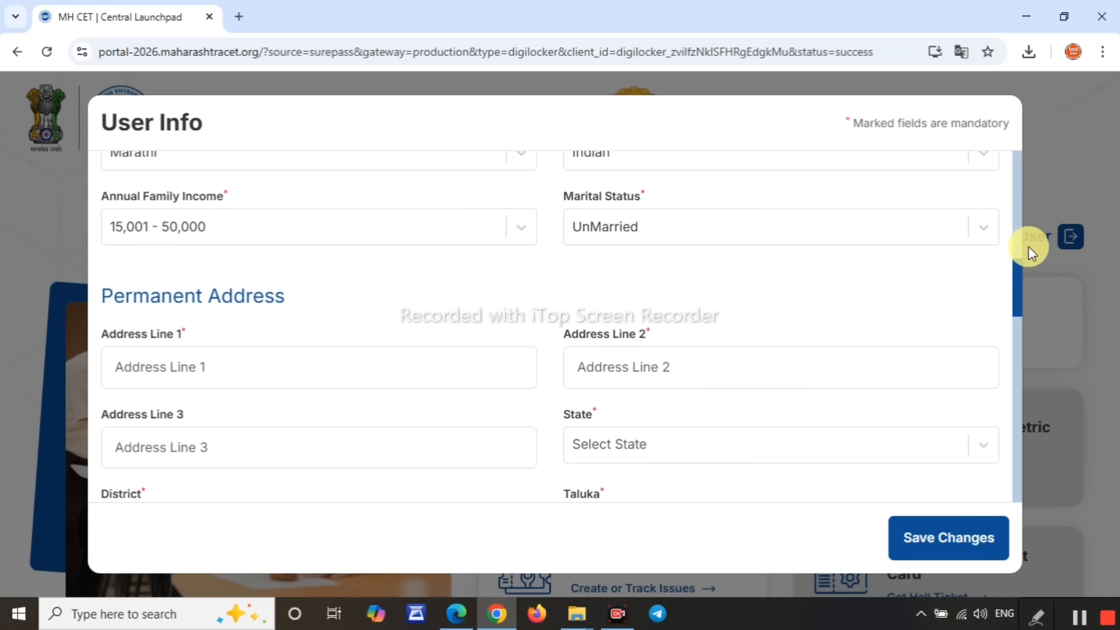
Step: Set the state in the permanent address to Maharashtra
drag(1016, 280, 1023, 305)
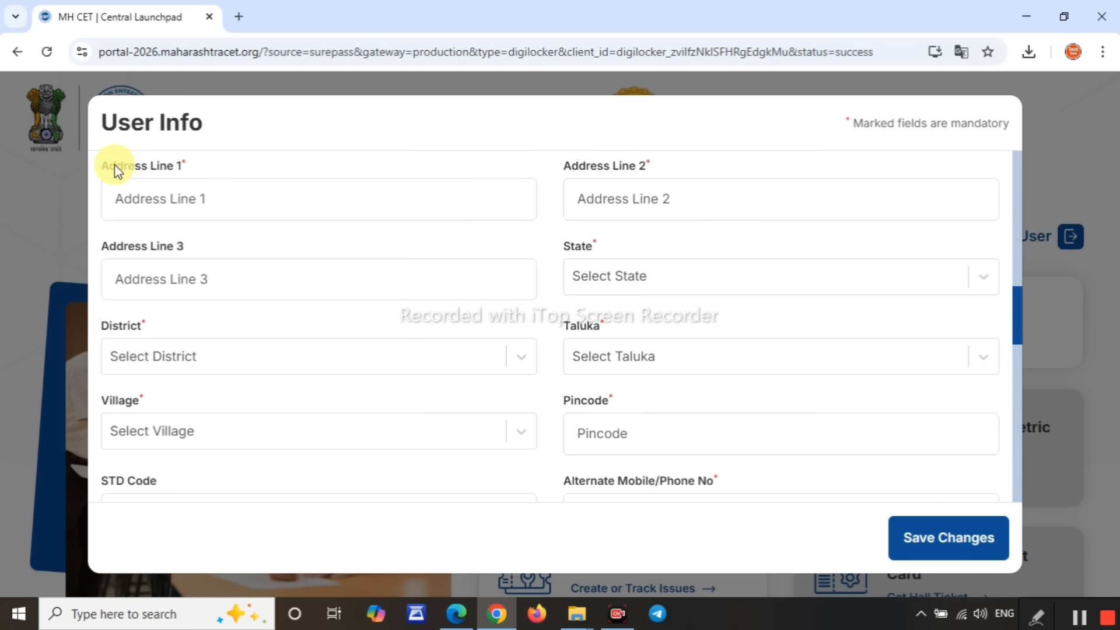
drag(115, 168, 700, 182)
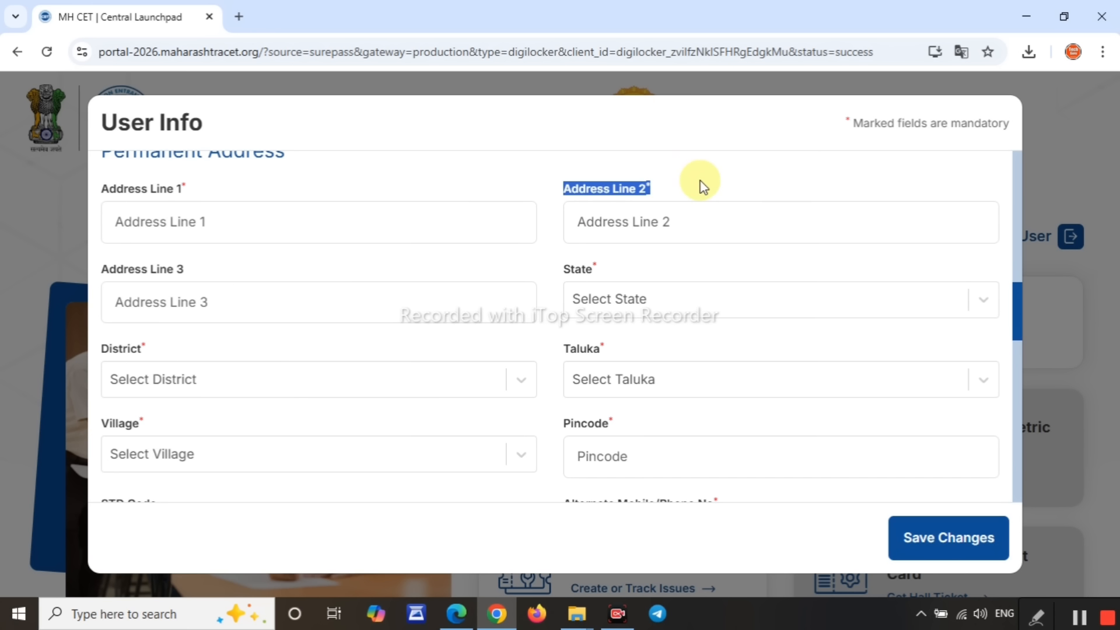
click(700, 183)
click(725, 302)
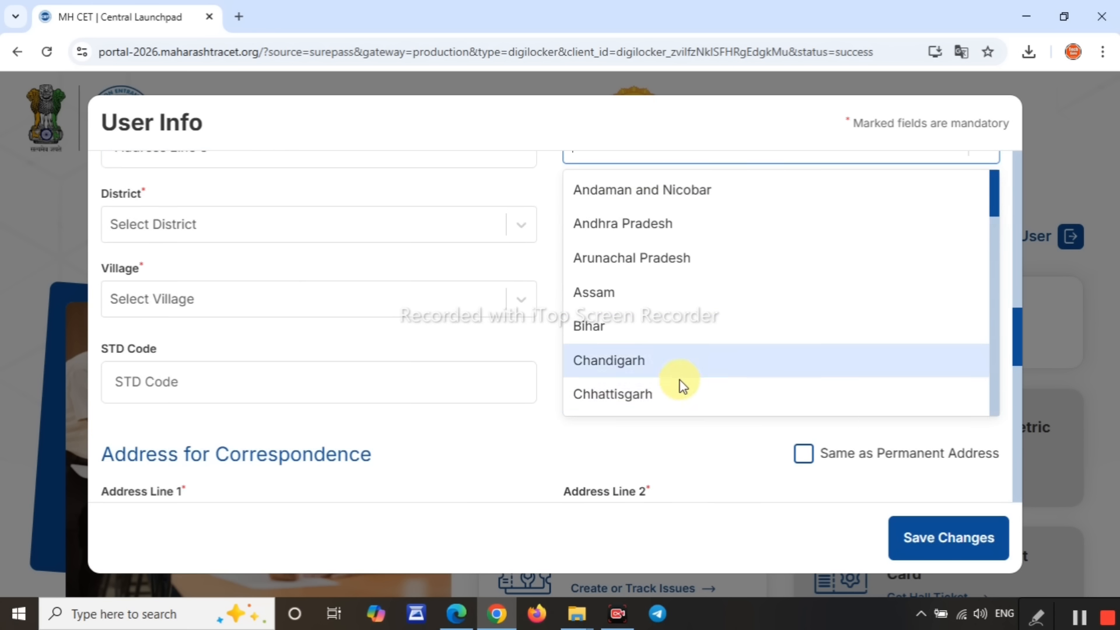
text(M)
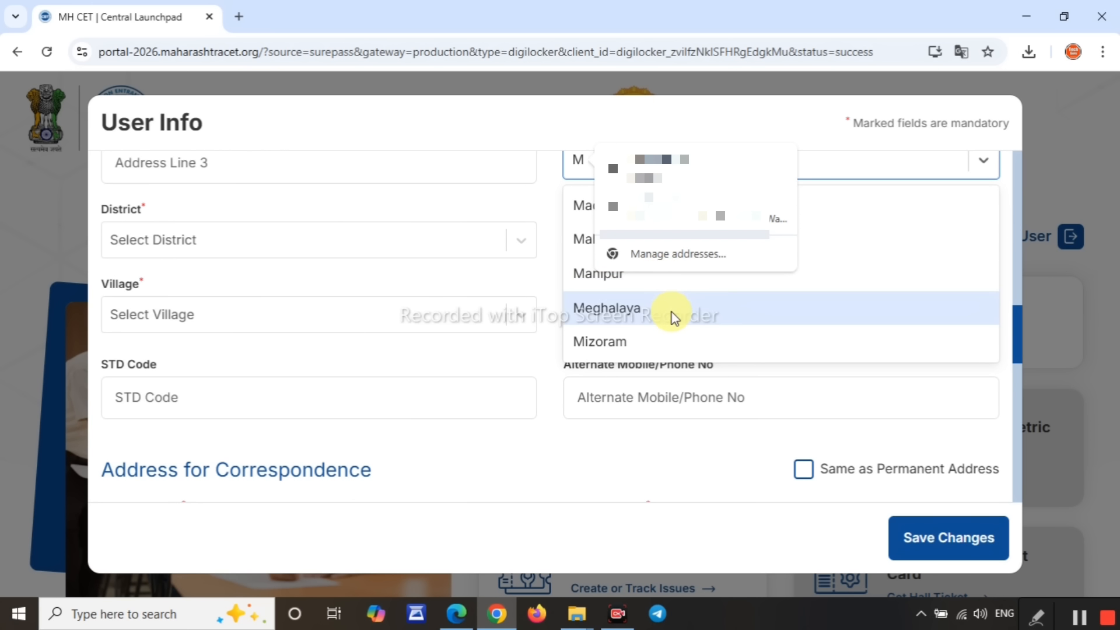
key(BackSpace)
scroll(671, 315, down, 5)
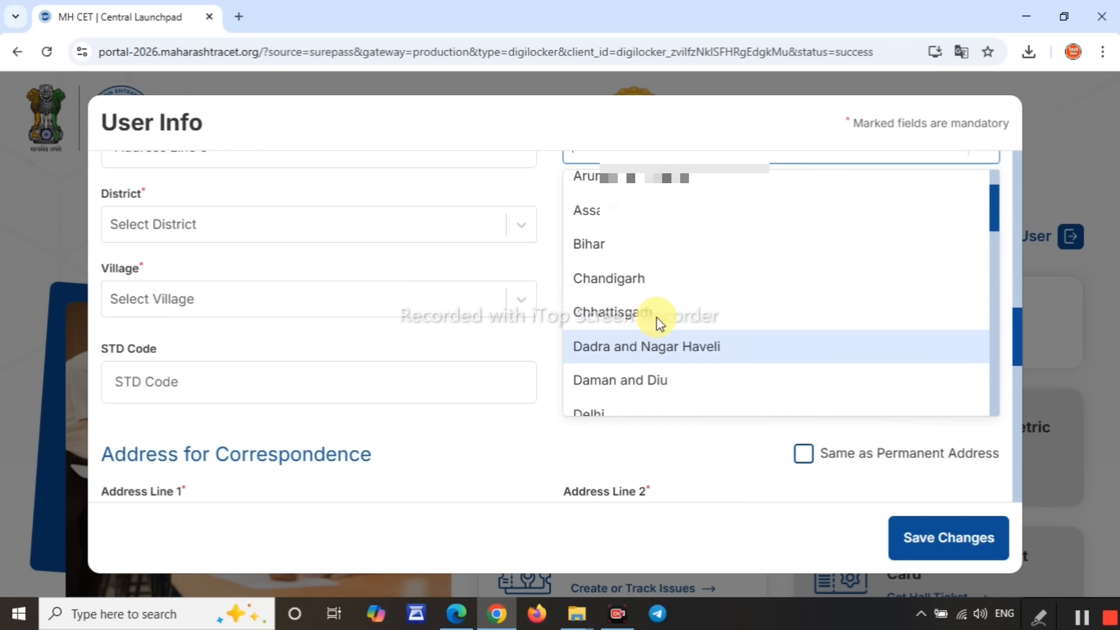
scroll(656, 380, down, 3)
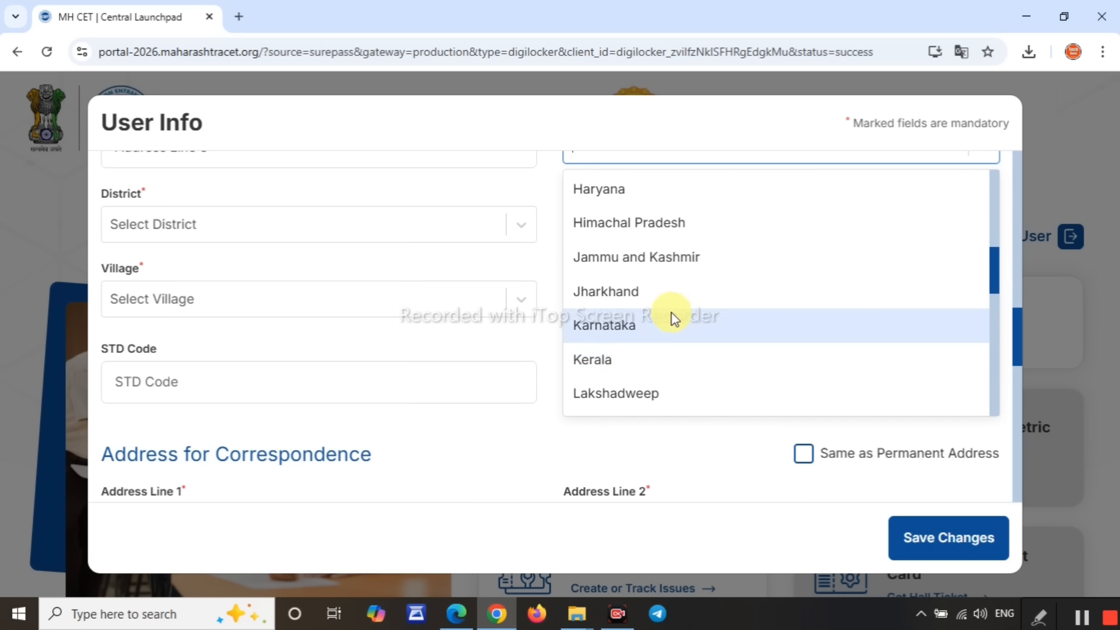
click(656, 382)
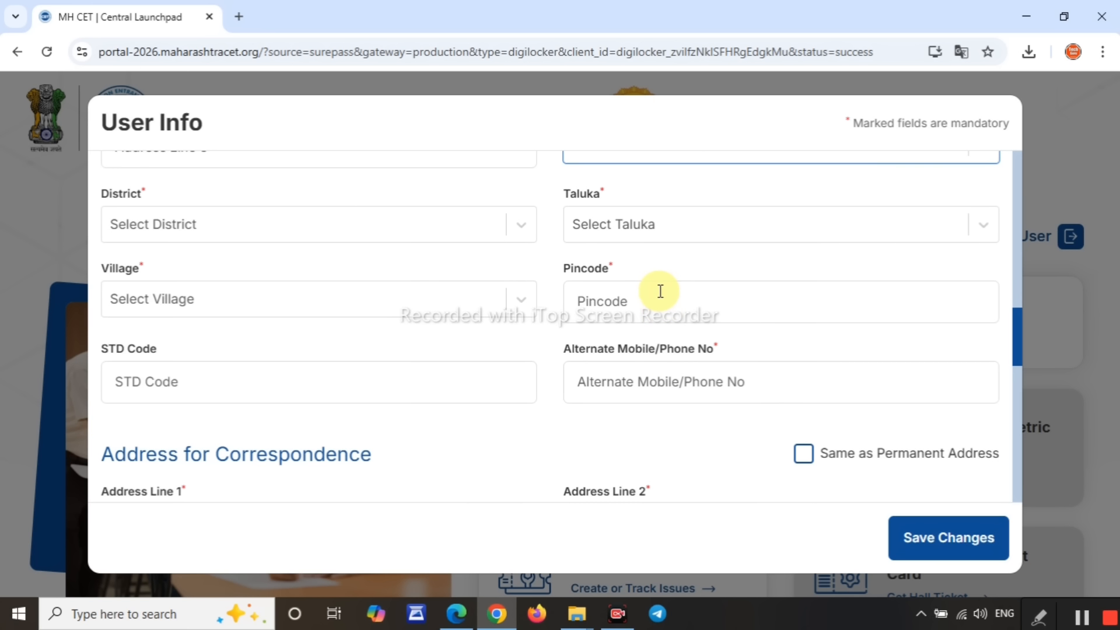
Step: Set the district in the permanent address to Buldhana
scroll(660, 291, up, 1)
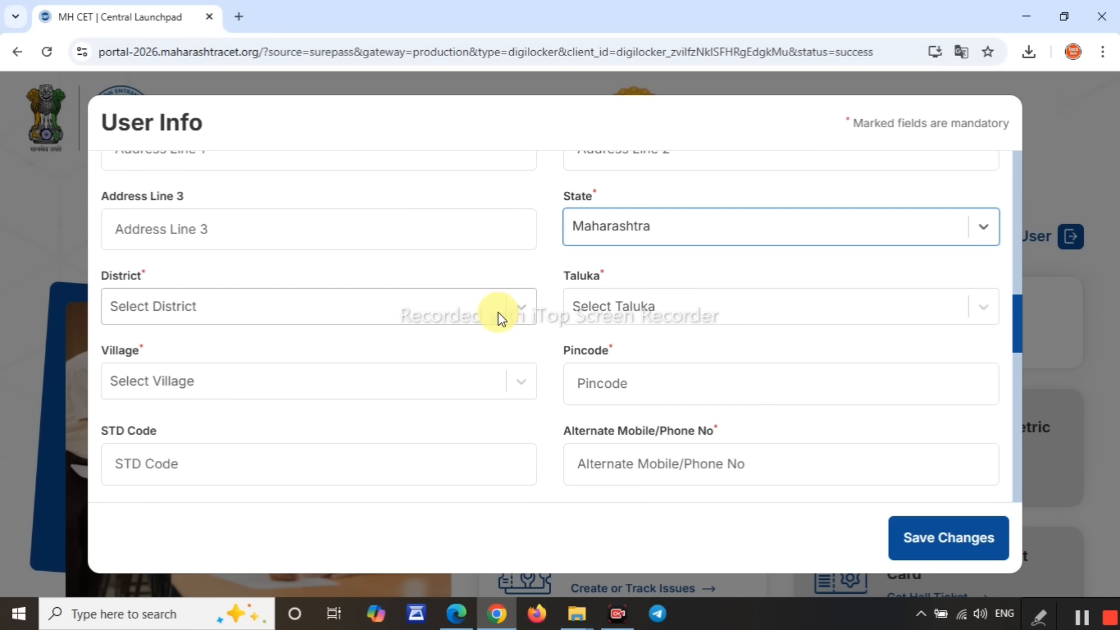
click(391, 309)
click(217, 351)
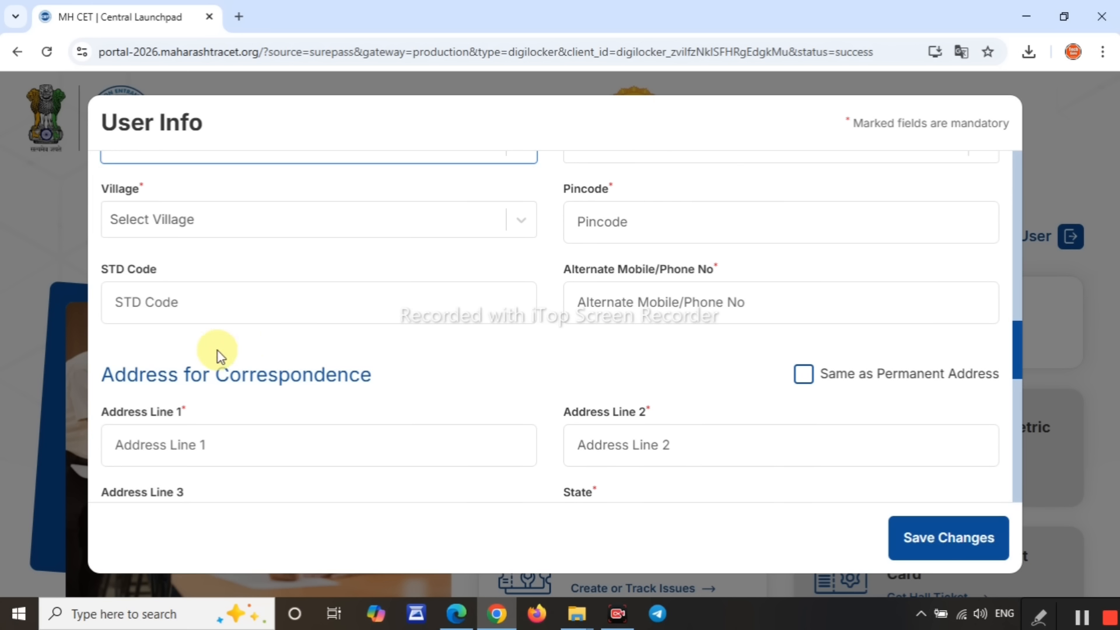
scroll(274, 267, up, 1)
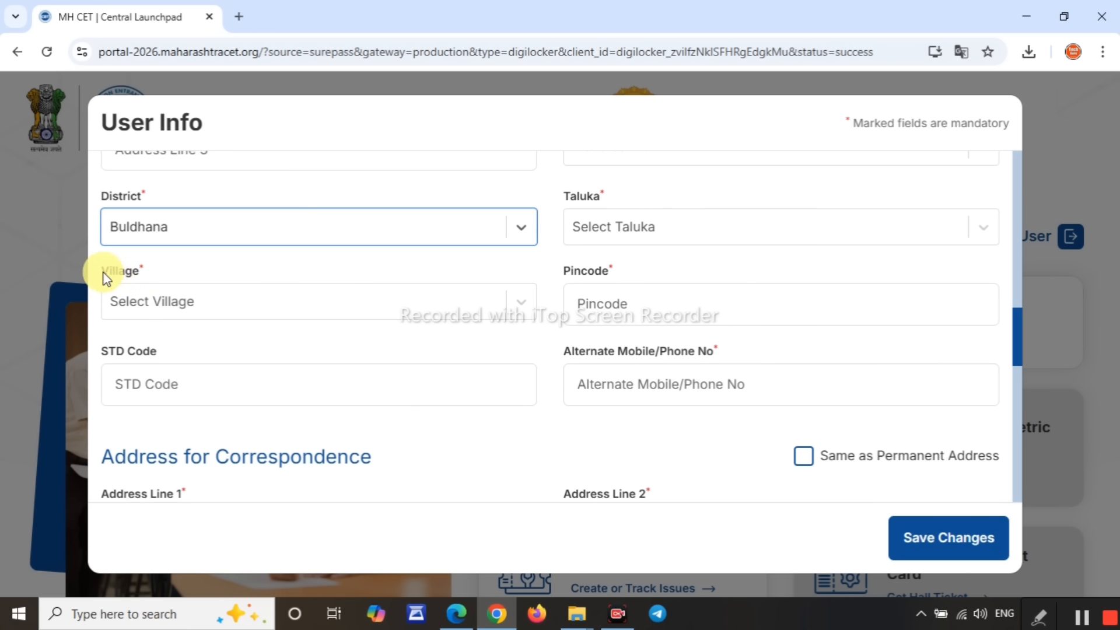
Step: Mark the correspondence address as the same as the permanent address
drag(99, 274, 133, 272)
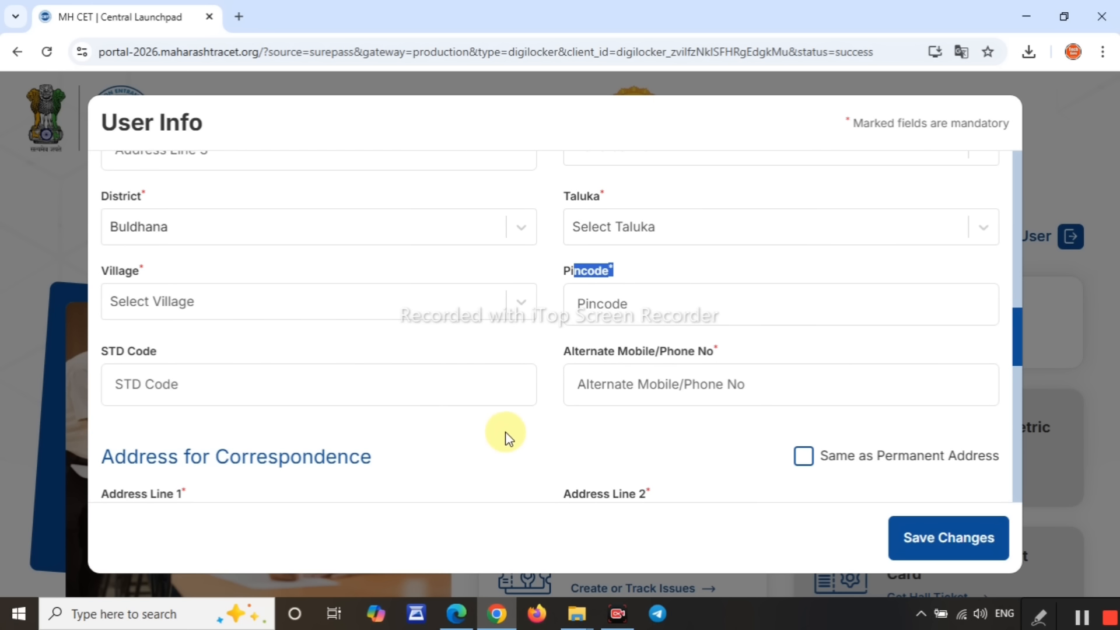
drag(614, 351, 698, 352)
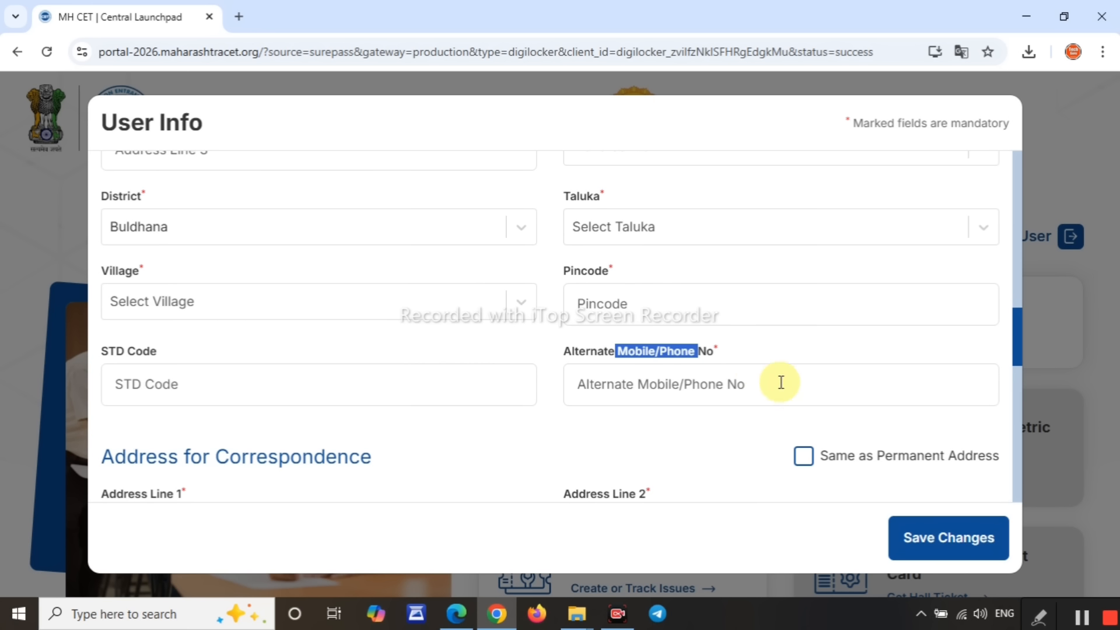
drag(158, 457, 314, 457)
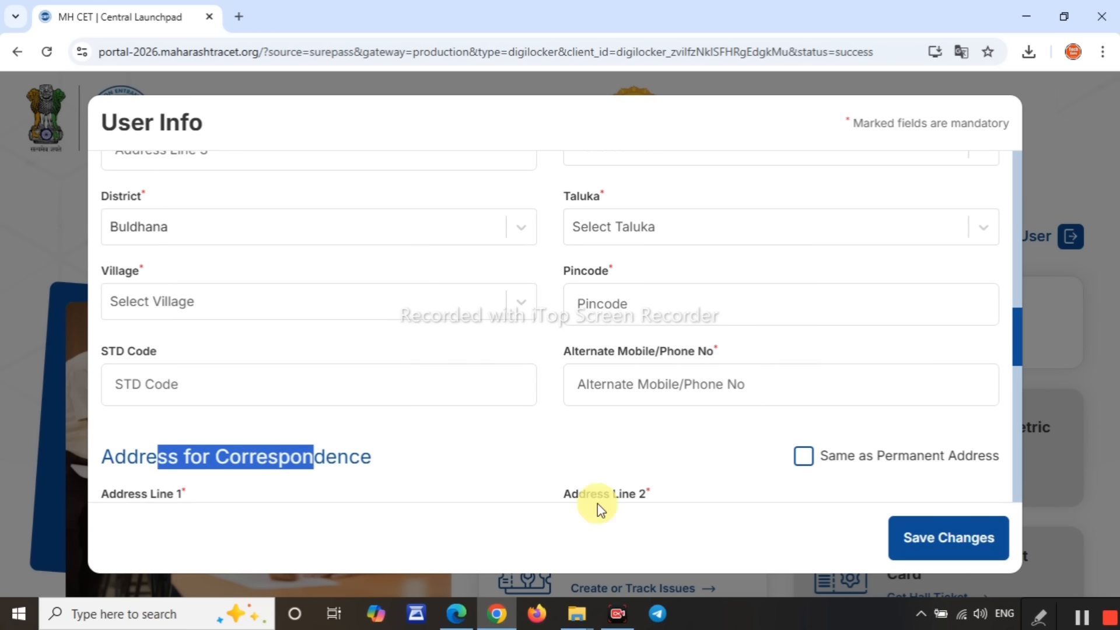
scroll(1015, 350, down, 3)
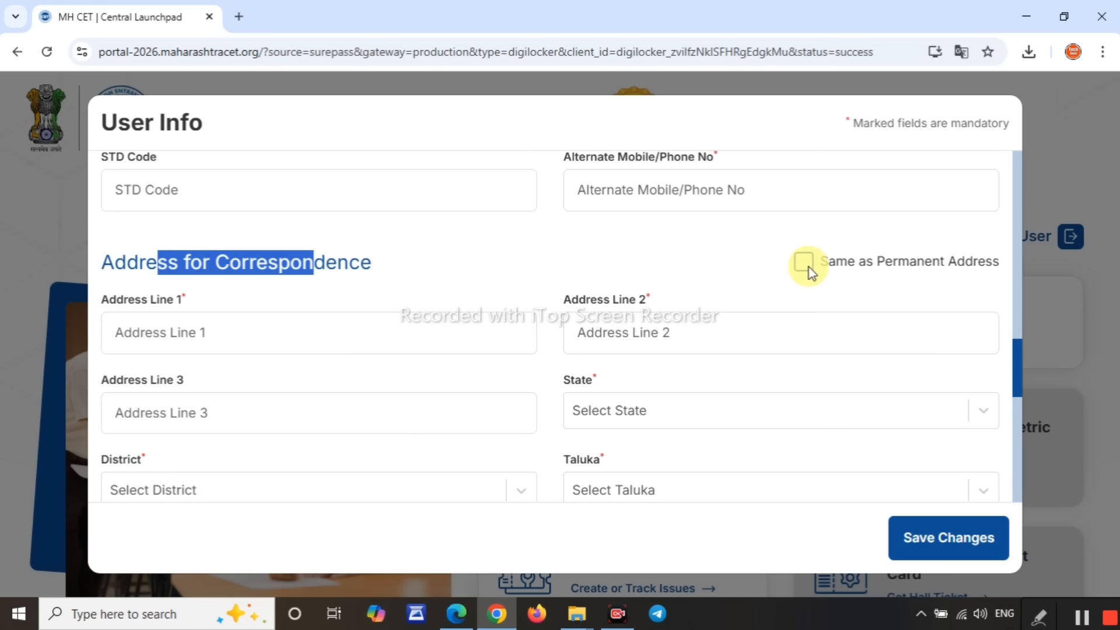
click(805, 270)
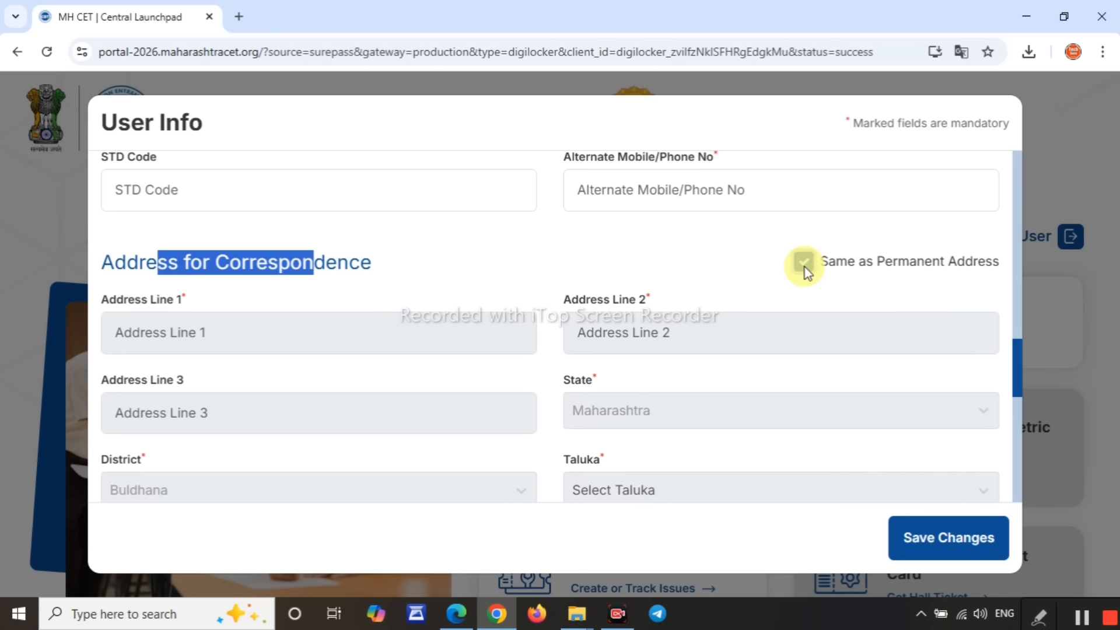
click(625, 335)
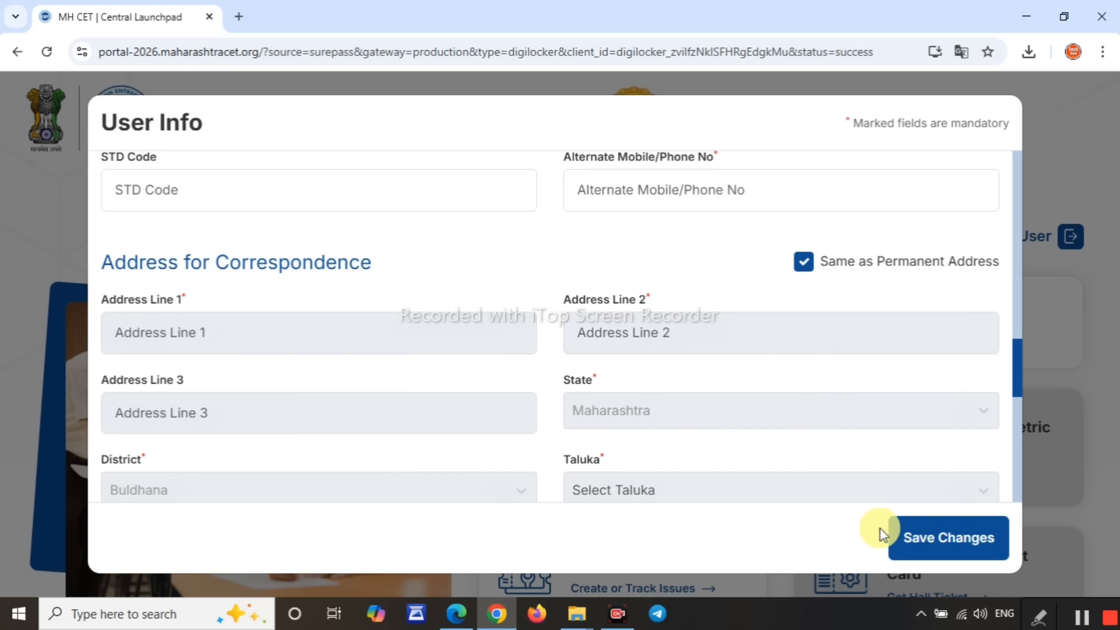
Step: In the other details, set domicile in the State of Maharashtra to Yes and minority details to No
scroll(831, 426, down, 5)
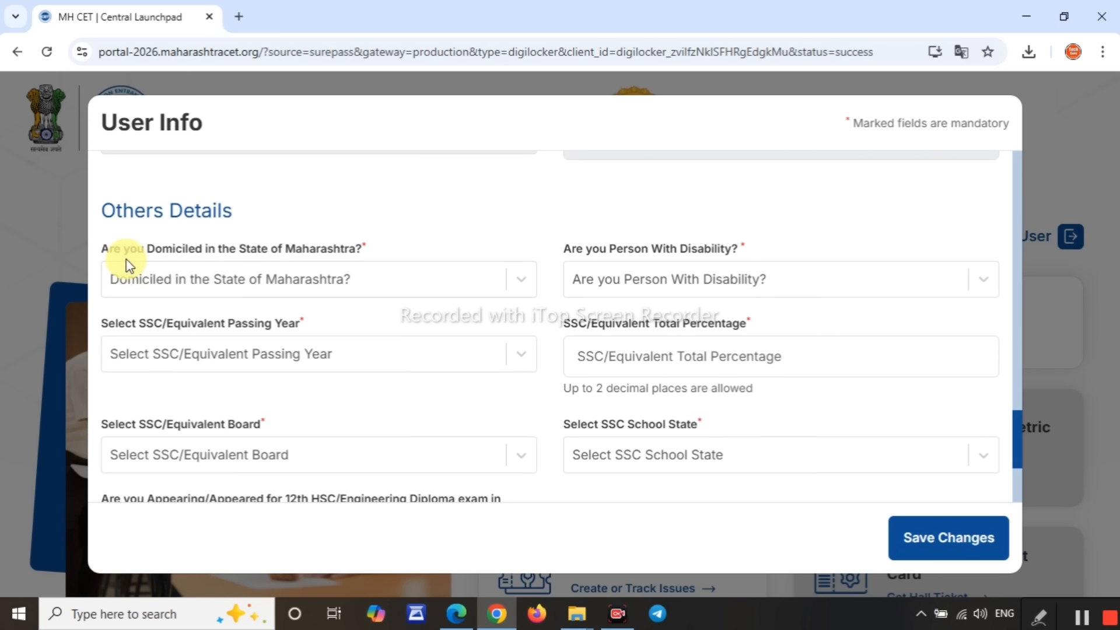
click(267, 279)
click(175, 324)
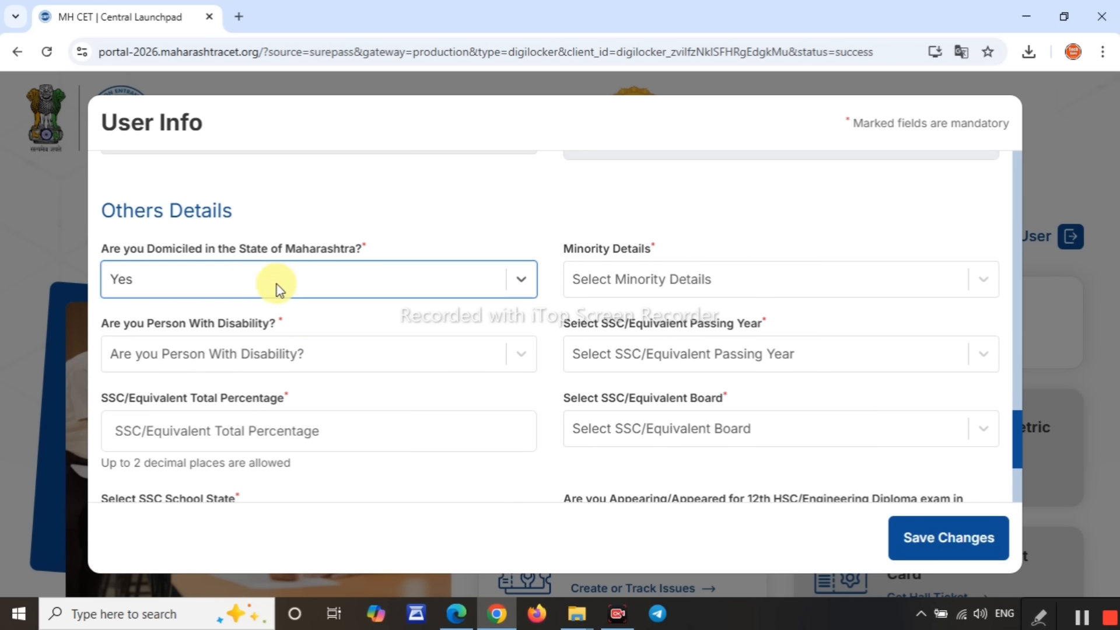
click(583, 279)
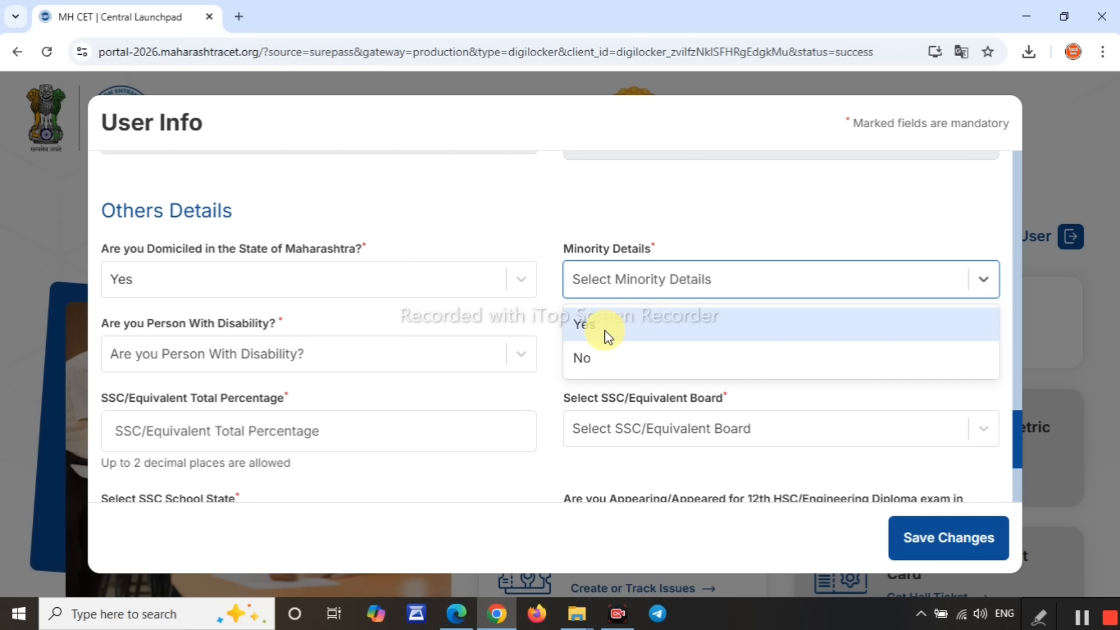
click(622, 356)
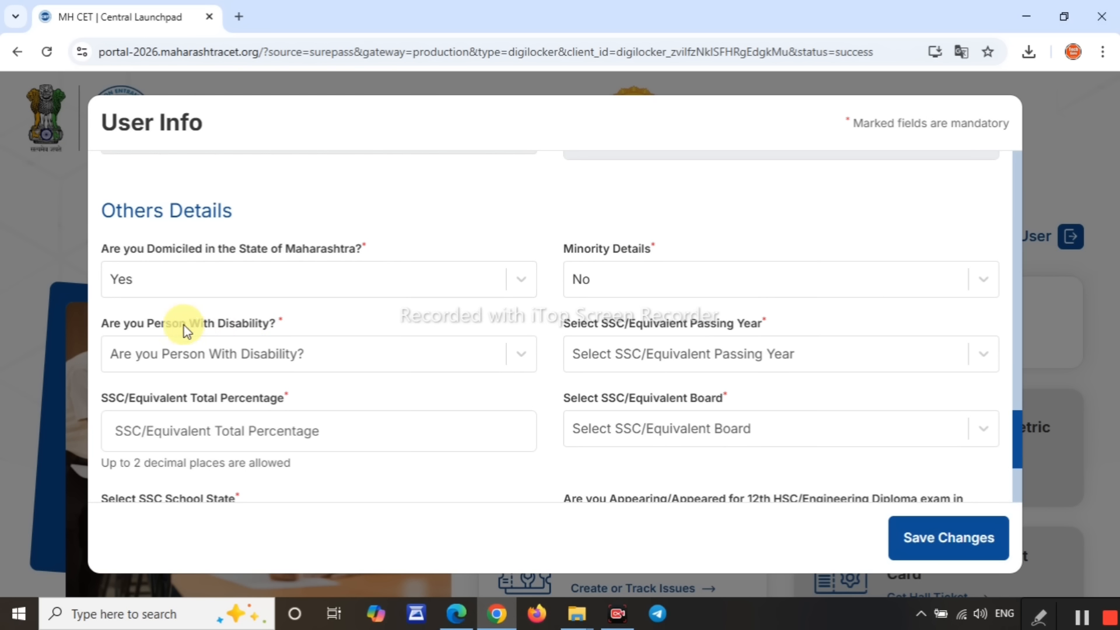
Step: Set the person with disability answer to No and the SSC/Equivalent passing year to 2014
drag(121, 325, 284, 330)
click(355, 358)
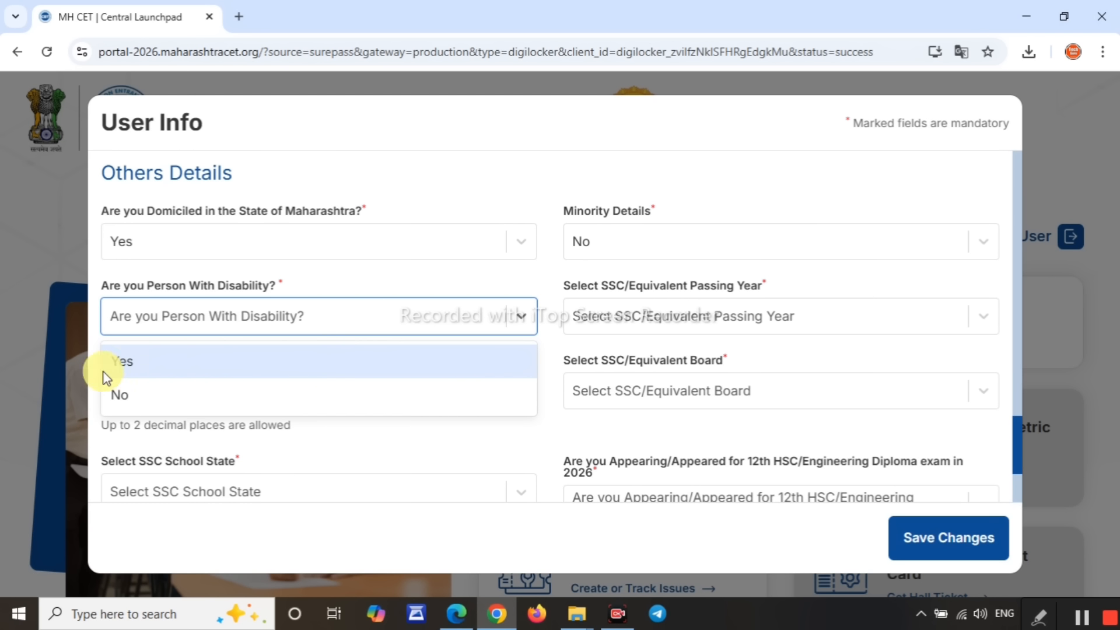
click(142, 395)
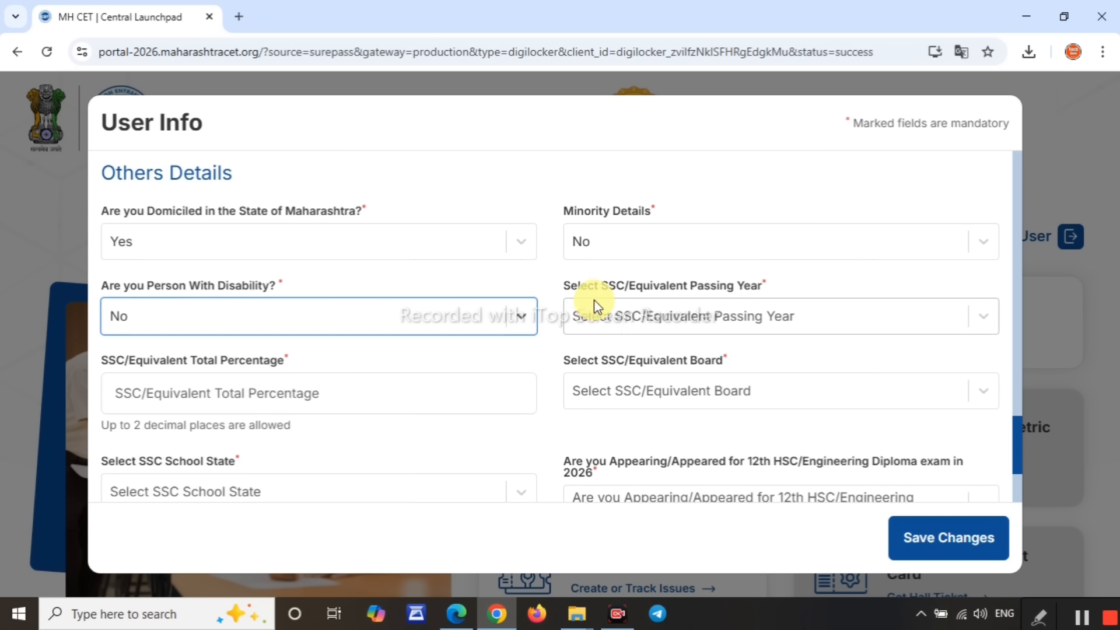
drag(575, 282, 716, 320)
click(845, 320)
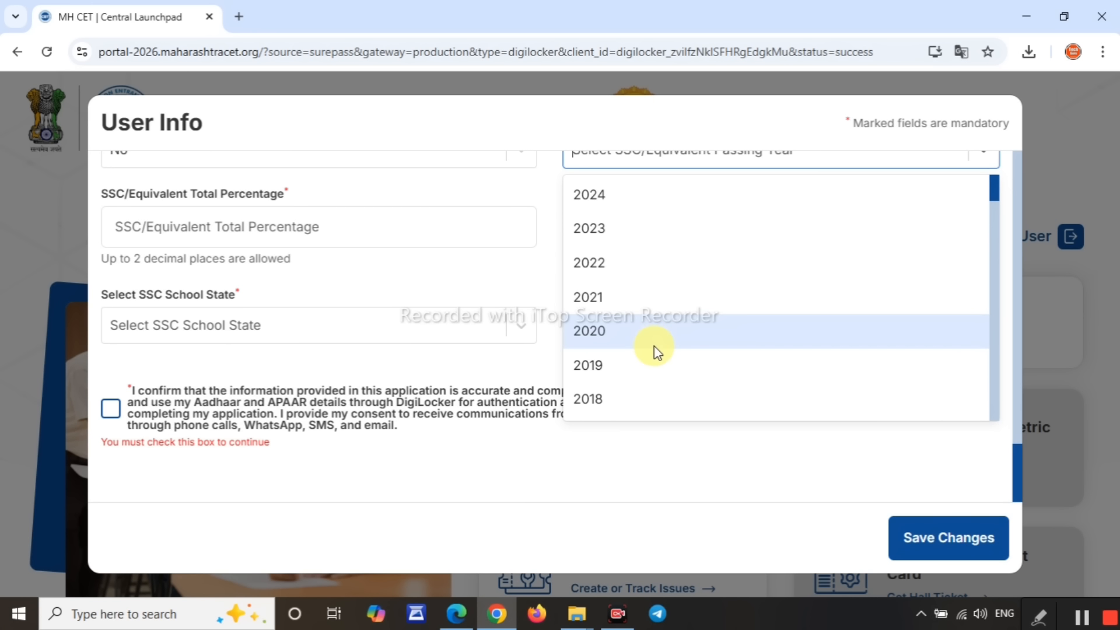
scroll(655, 344, down, 3)
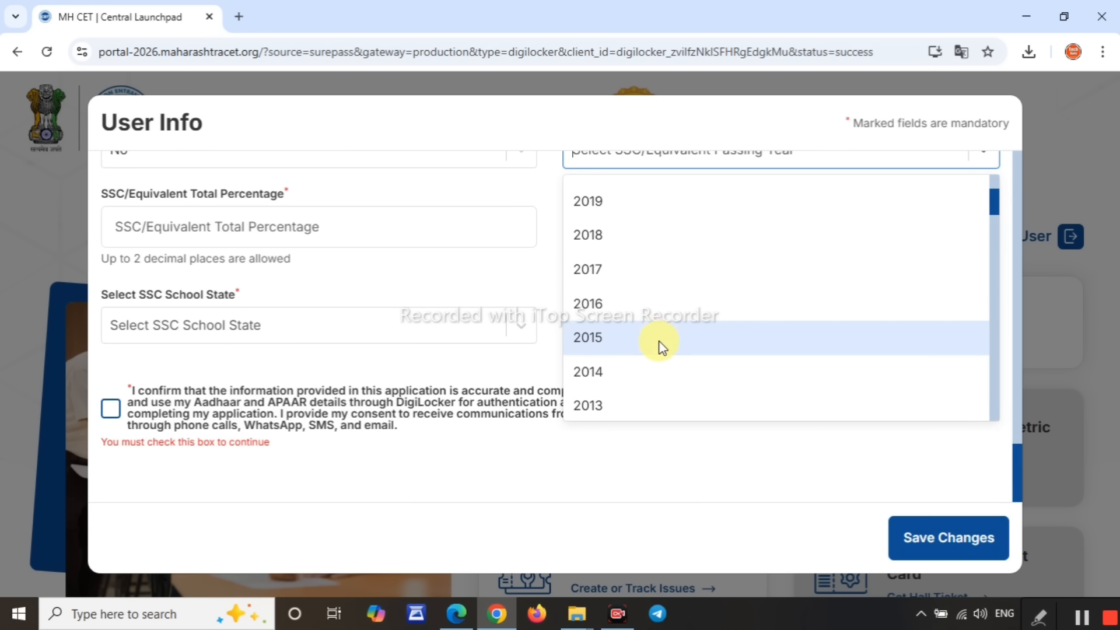
click(655, 372)
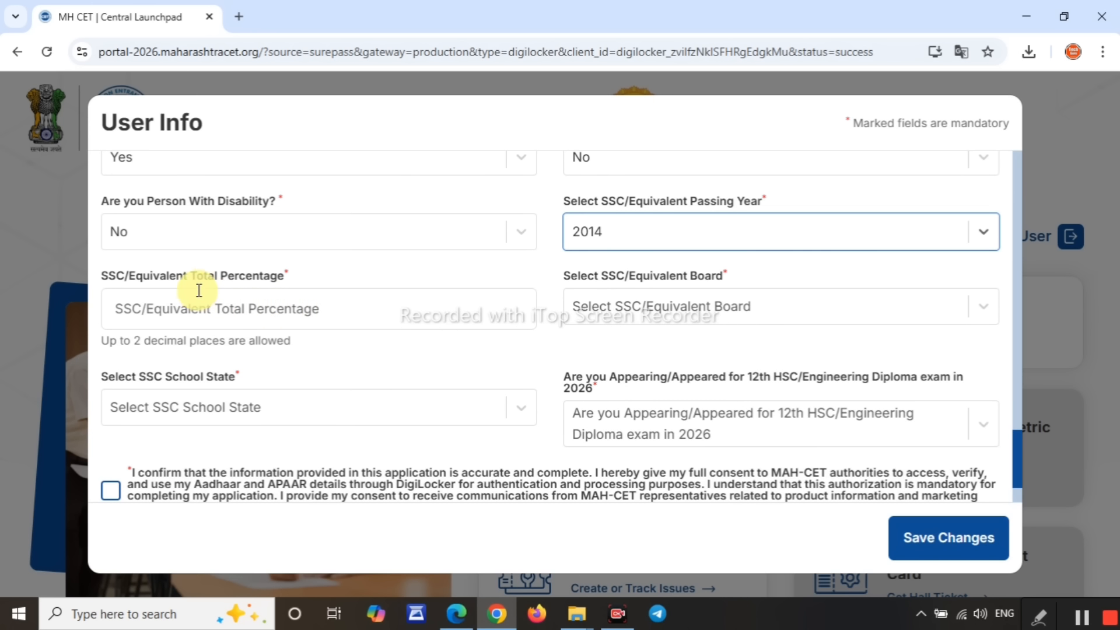
Step: Enter 77.40 as the SSC total percentage and choose Maharashtra State Board of Secondary and Higher Secondary Education, Pune as the board
drag(154, 277, 236, 314)
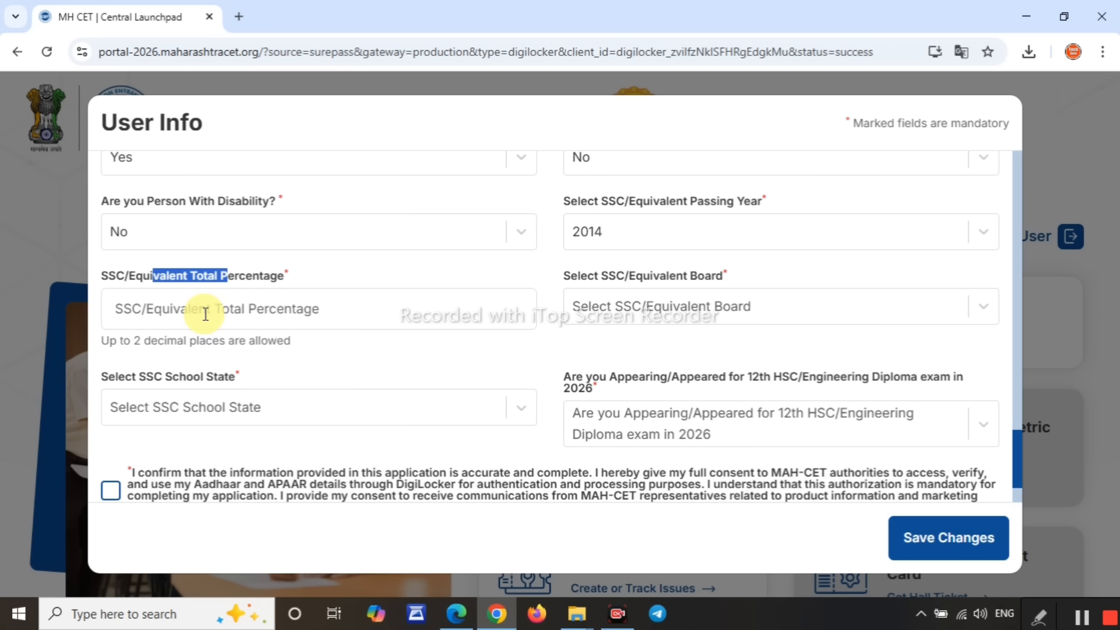
click(220, 310)
text(77.40)
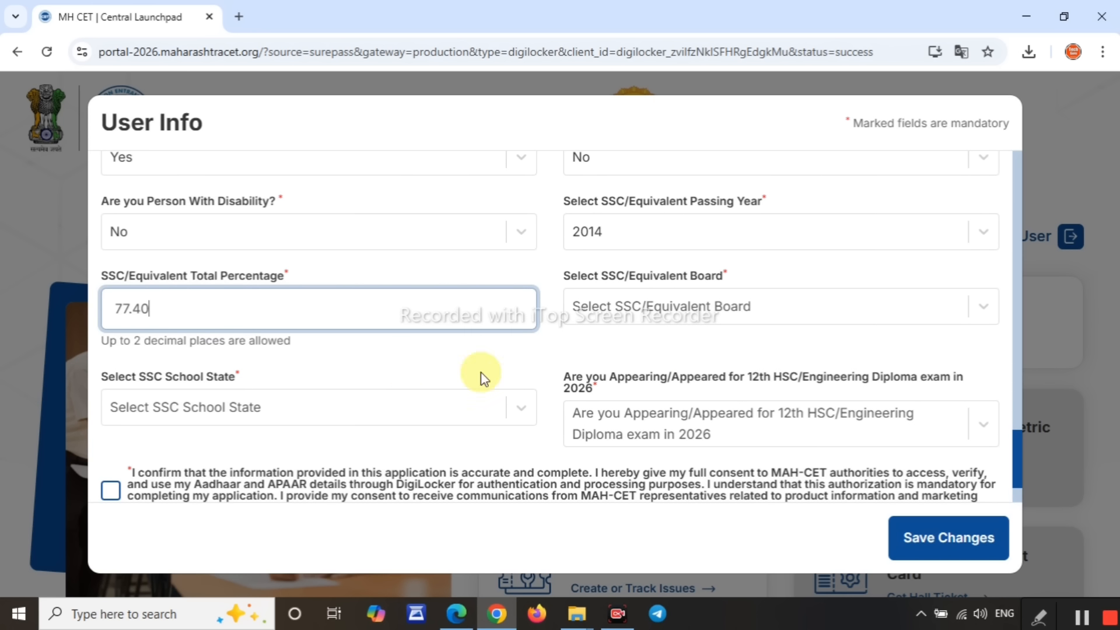
click(712, 315)
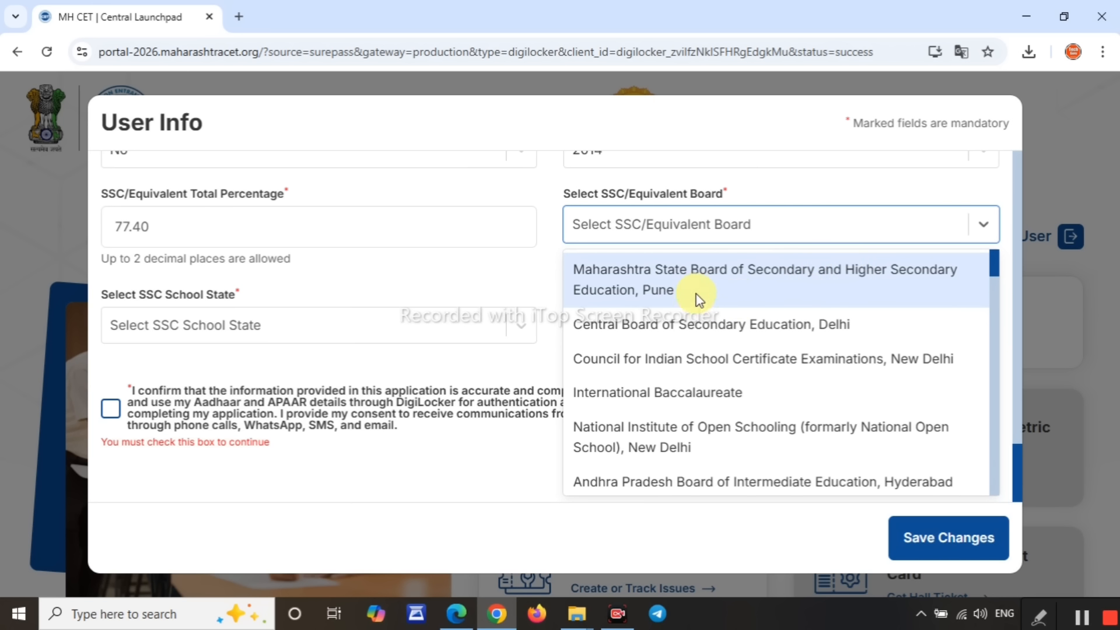
click(699, 300)
Step: Set the SSC school state to Maharashtra
drag(104, 293, 249, 298)
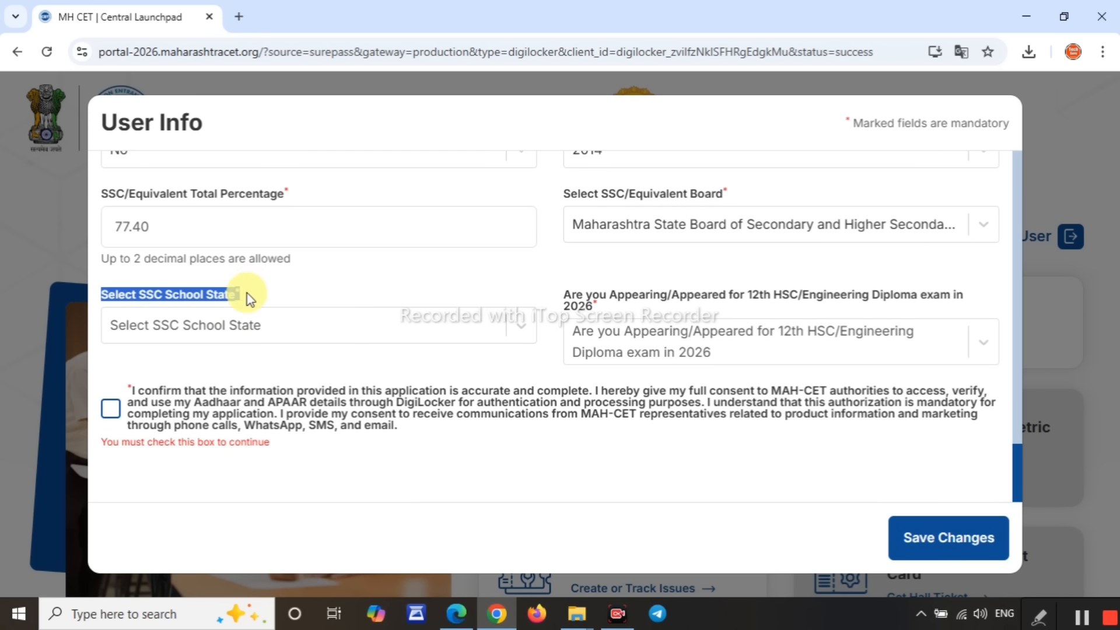
click(233, 325)
scroll(238, 341, down, 2)
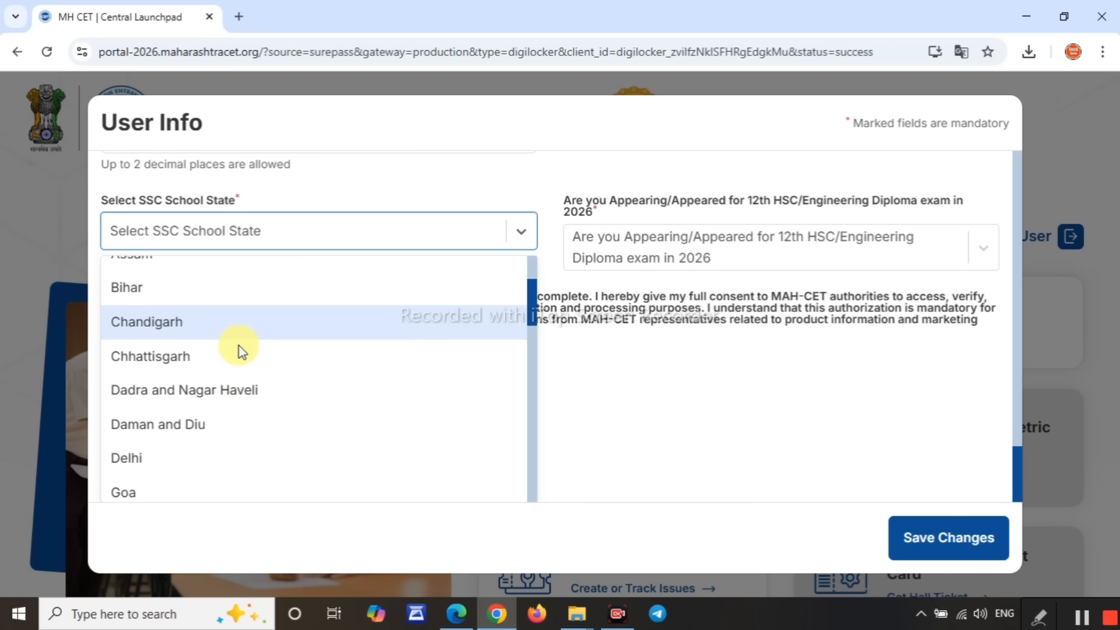
scroll(240, 350, down, 6)
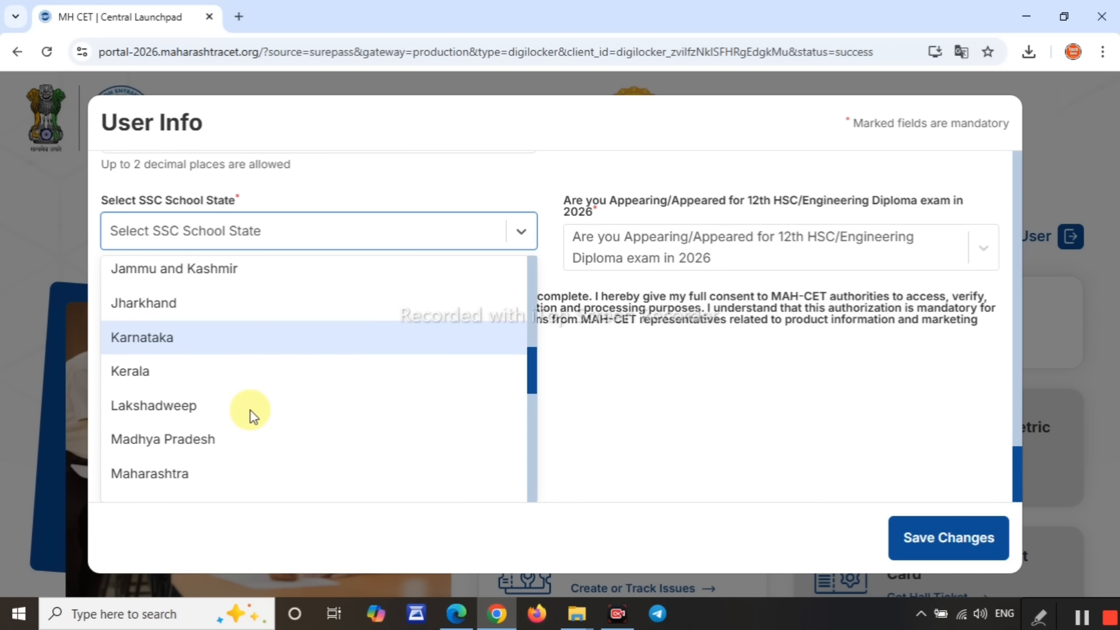
click(223, 466)
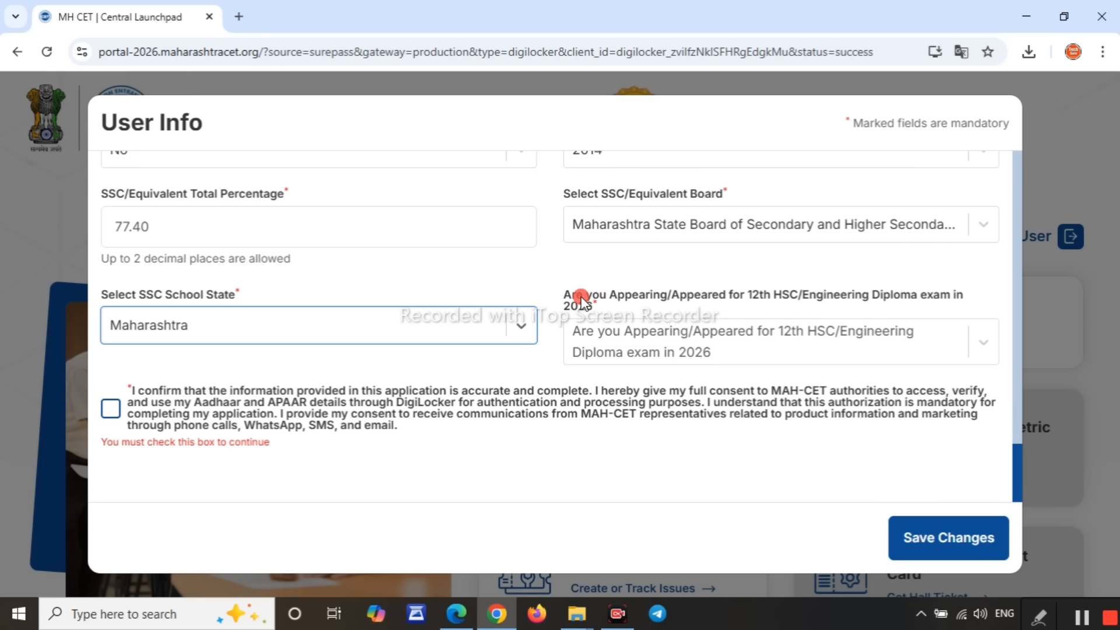
Step: Answer Yes to appearing or having appeared for the 12th HSC/Engineering Diploma exam in 2026
drag(582, 300, 818, 304)
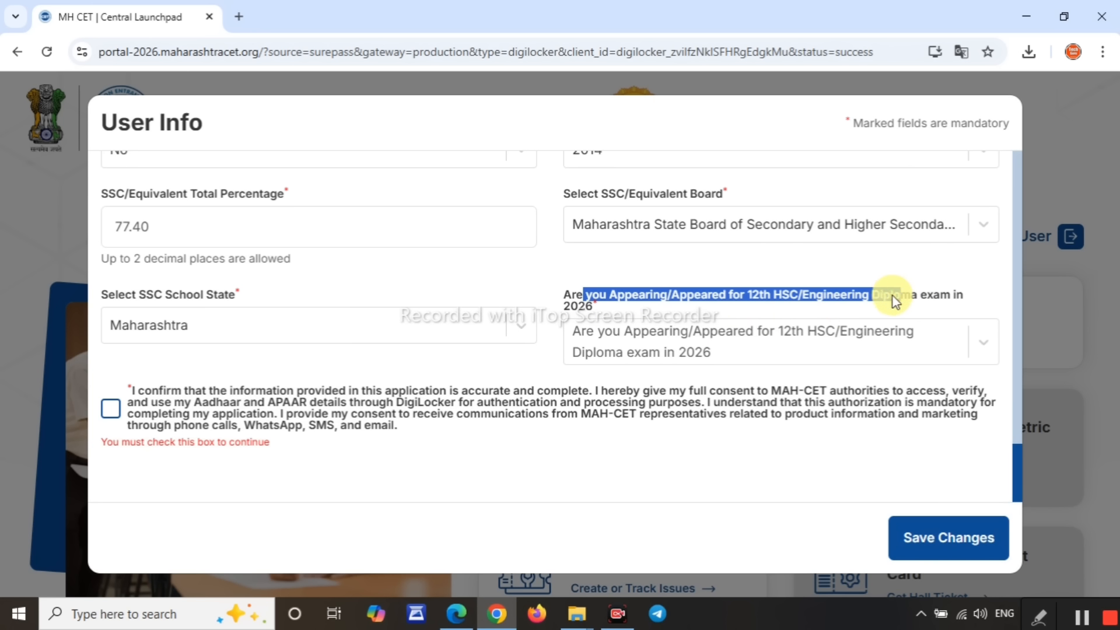
drag(893, 296, 711, 357)
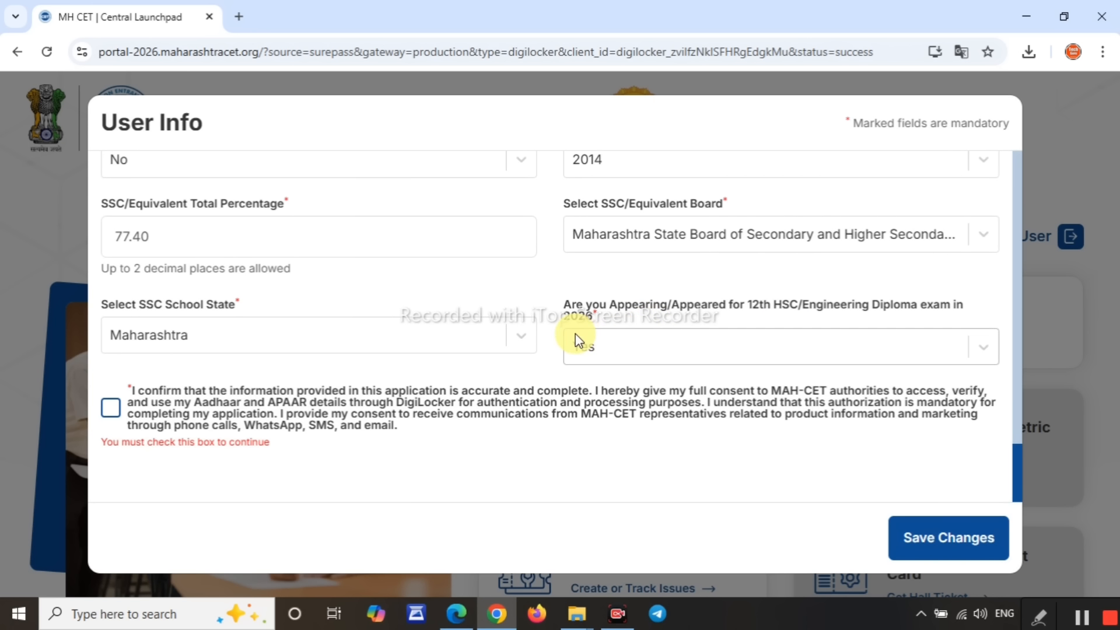
click(579, 308)
drag(579, 308, 749, 312)
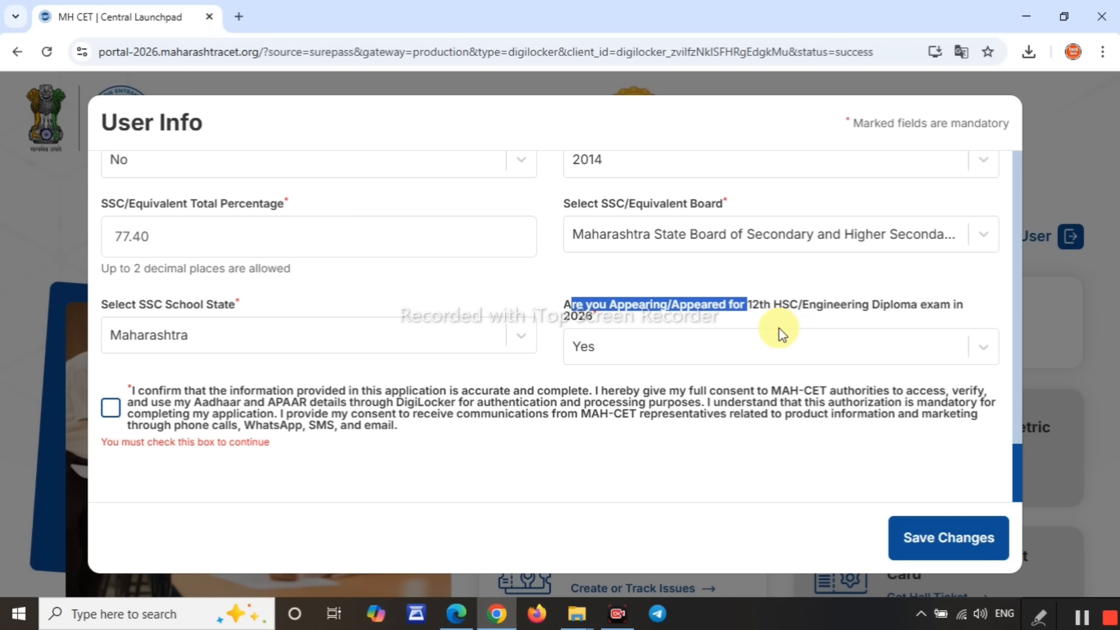
Step: Change the answer about appearing for the 12th HSC/Engineering Diploma exam in 2026 to No and set the HSC passing year to 2016
click(677, 350)
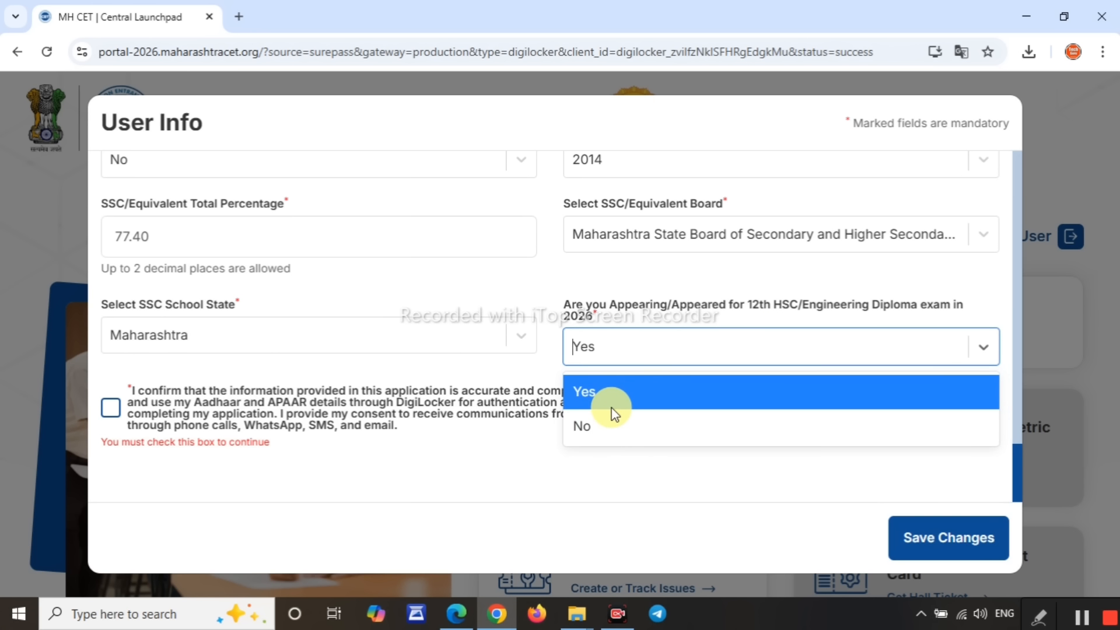
click(620, 428)
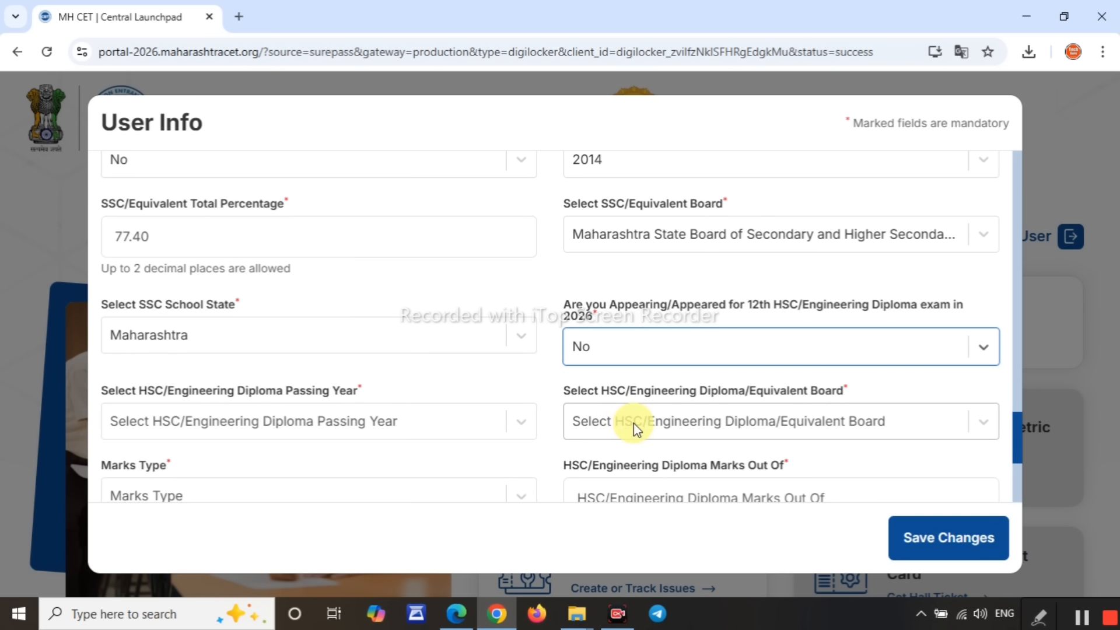
scroll(642, 420, up, 3)
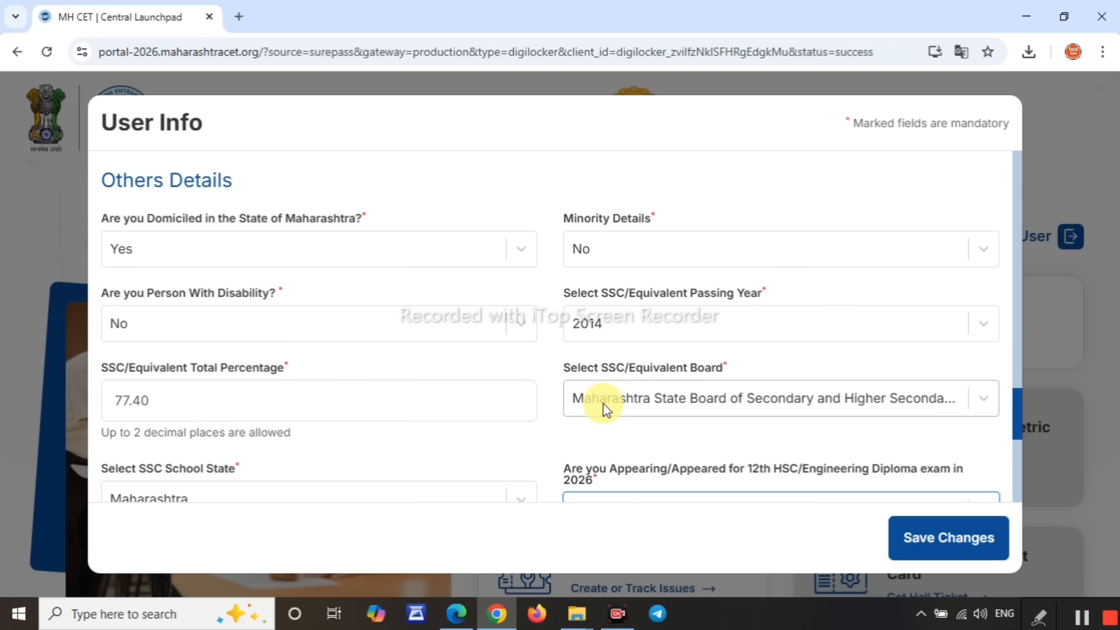
scroll(369, 356, down, 5)
click(292, 255)
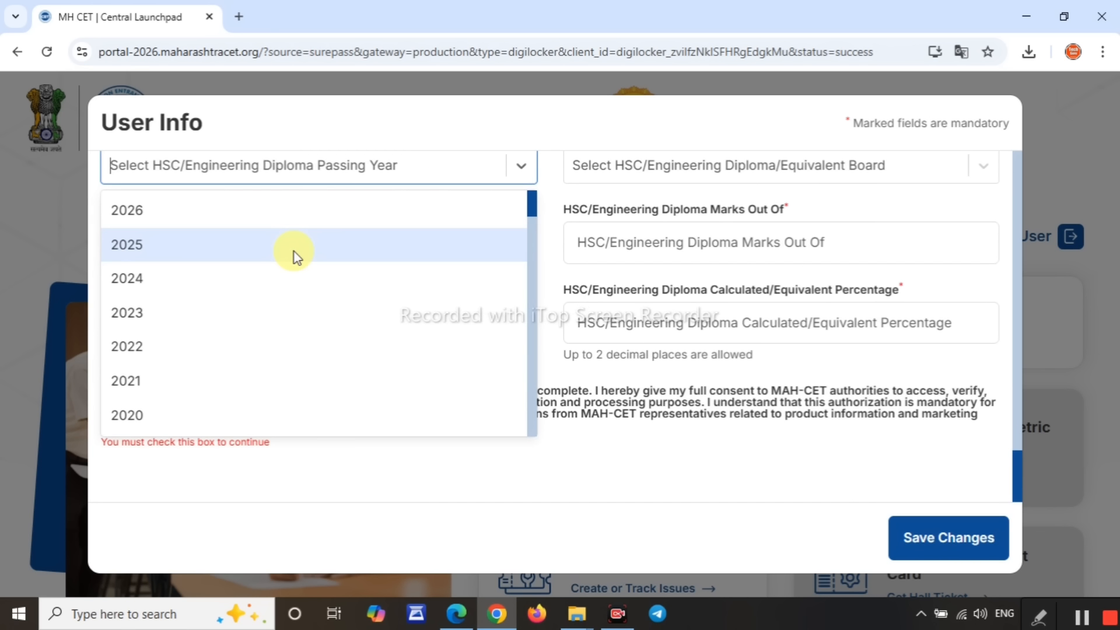
scroll(278, 305, down, 3)
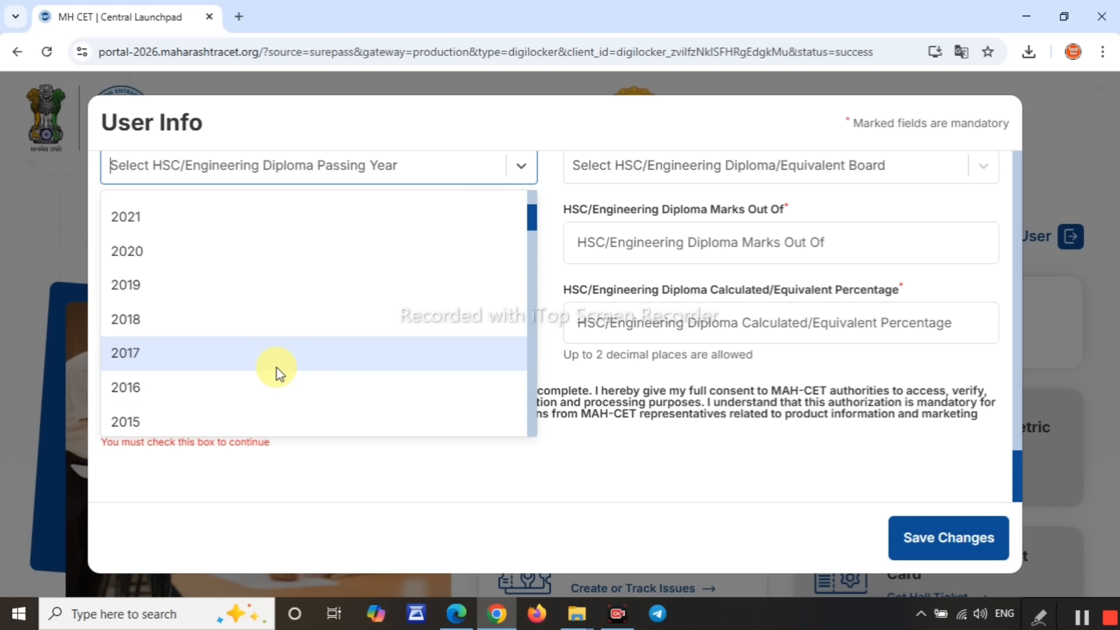
click(276, 388)
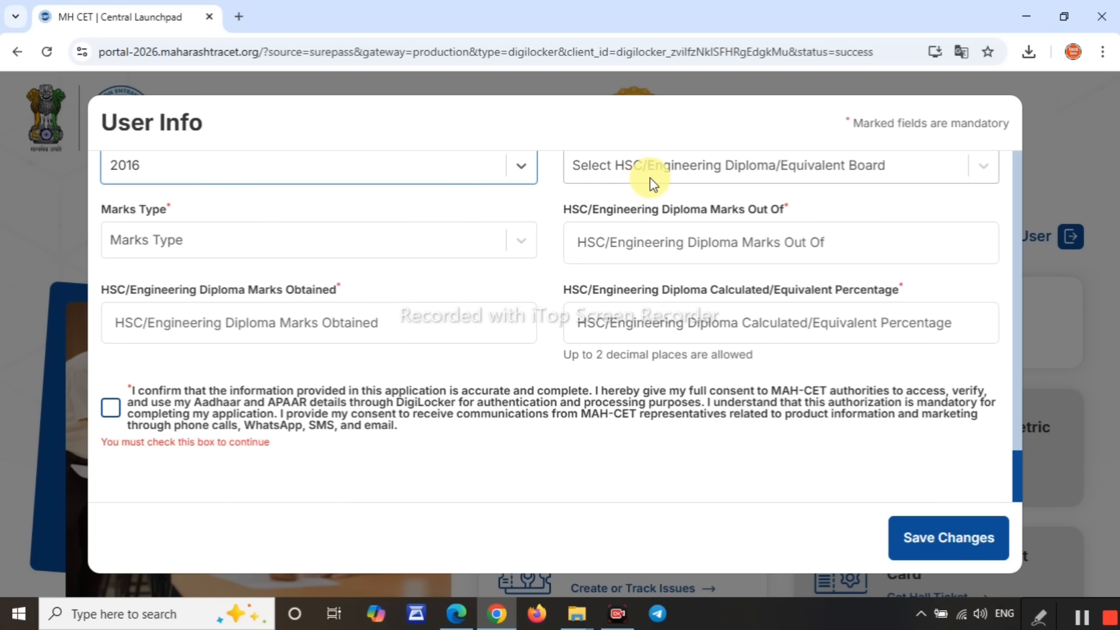
Step: Choose the Maharashtra State Board of Secondary and Higher Secondary Education as the HSC board and Percentage as the marks type
click(726, 171)
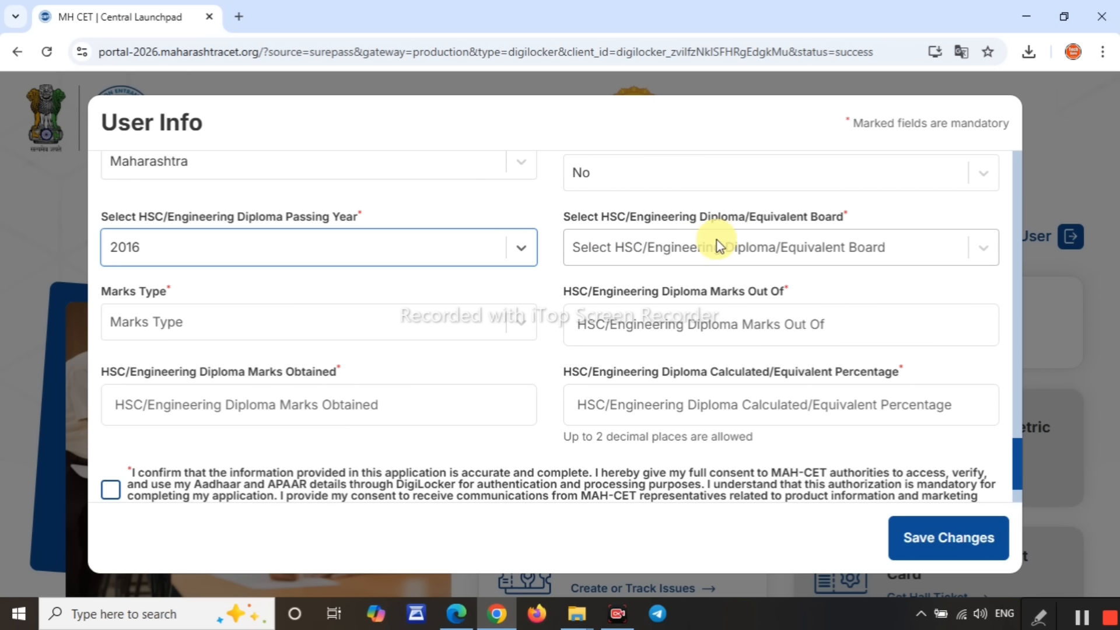
click(710, 217)
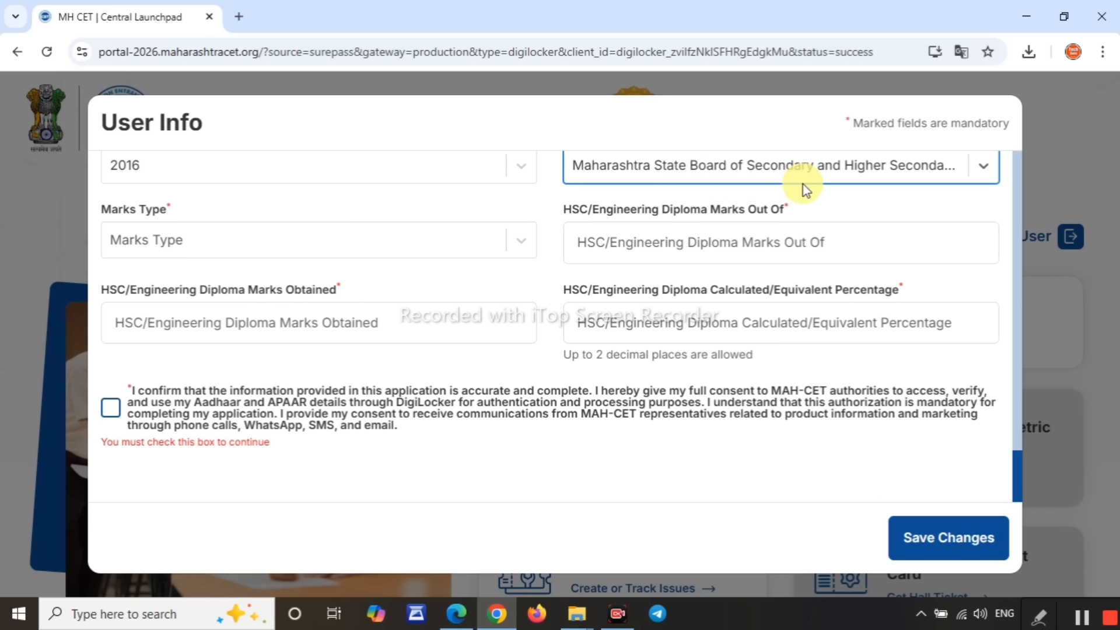
click(189, 243)
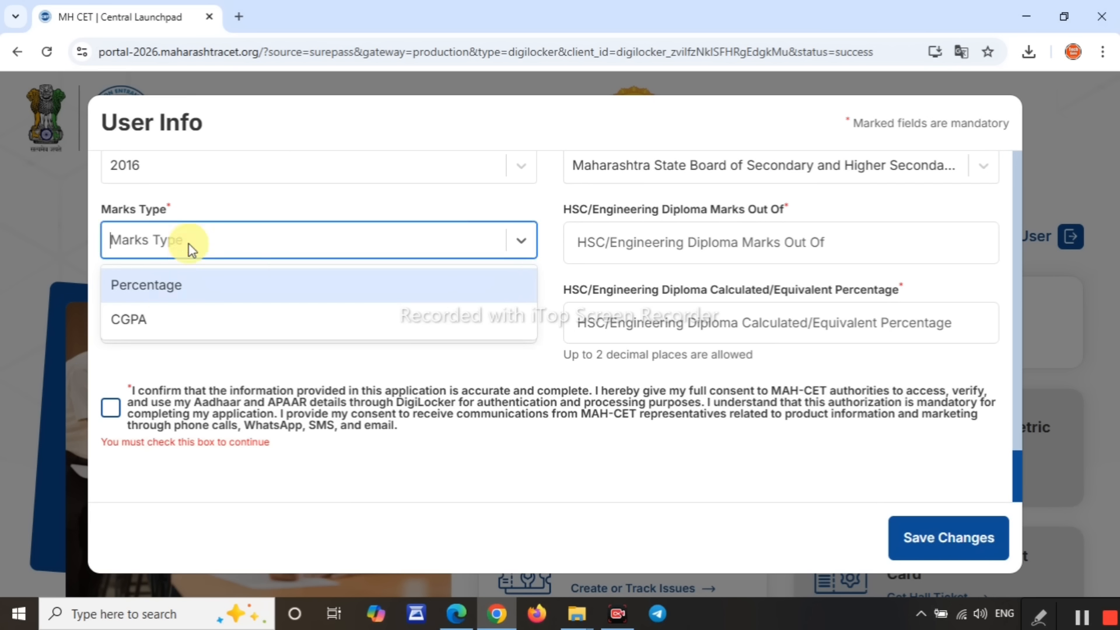
click(185, 286)
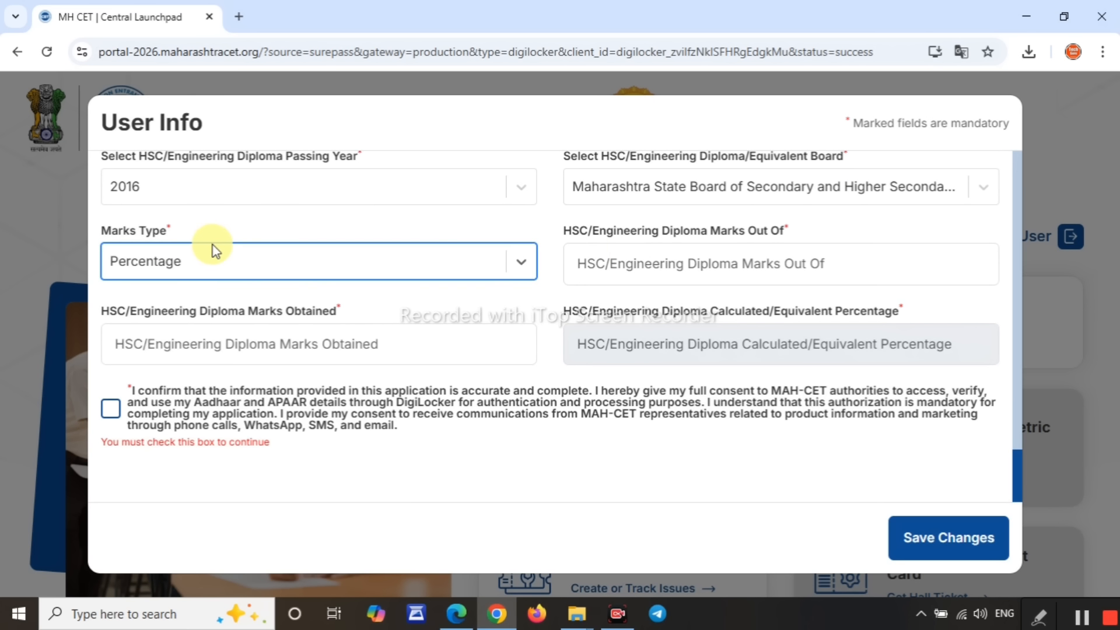
Step: Enter 650 as the HSC/Engineering Diploma marks out of
drag(574, 231, 695, 236)
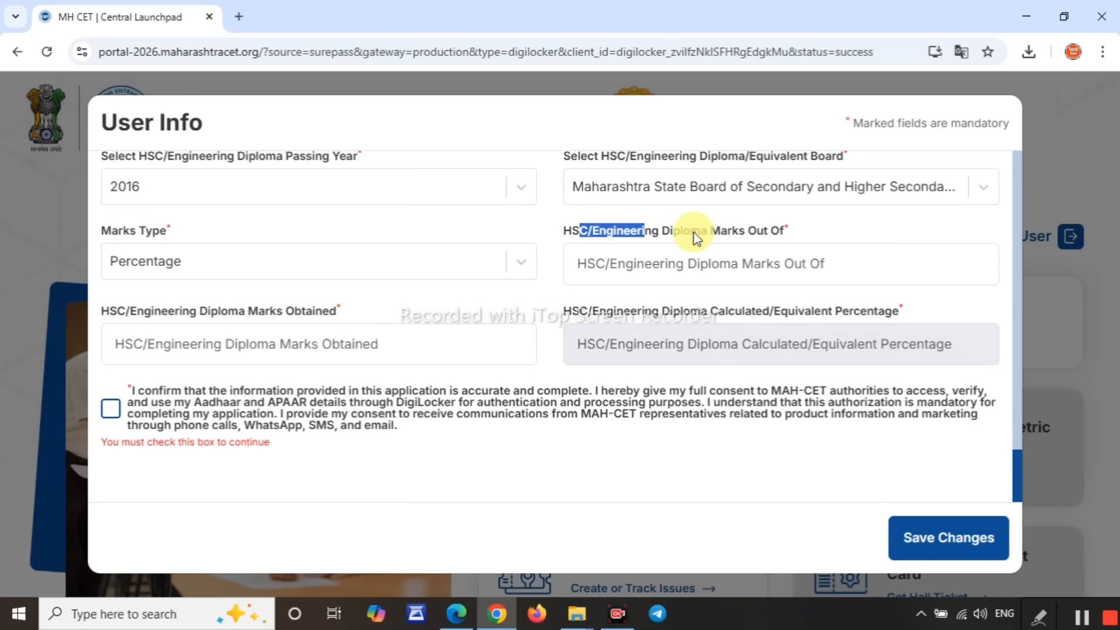
click(713, 264)
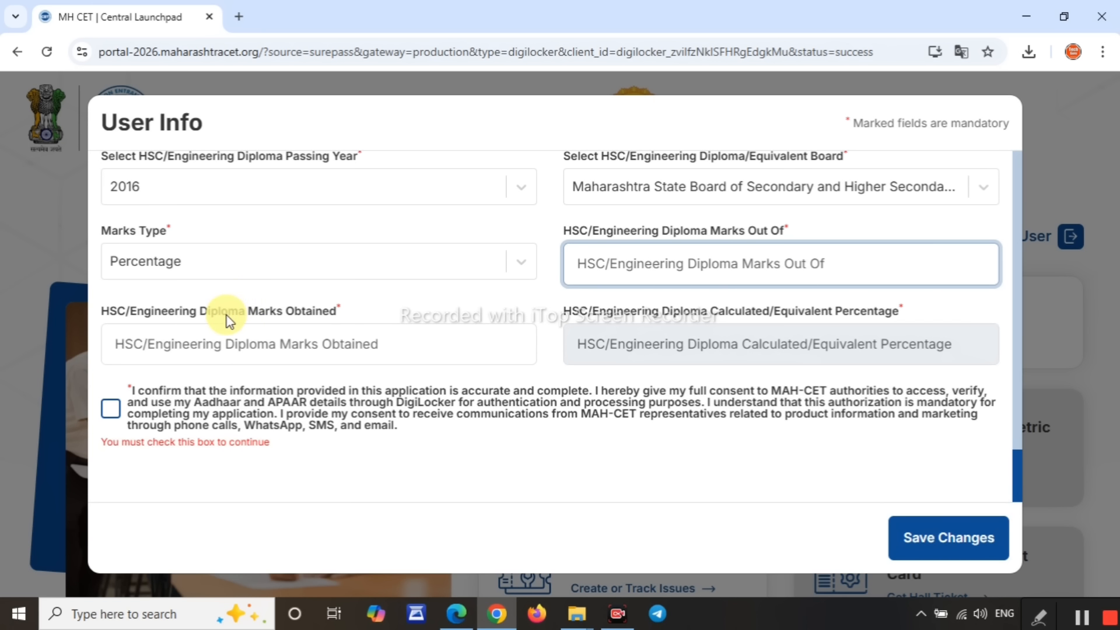
drag(229, 315, 503, 323)
click(613, 264)
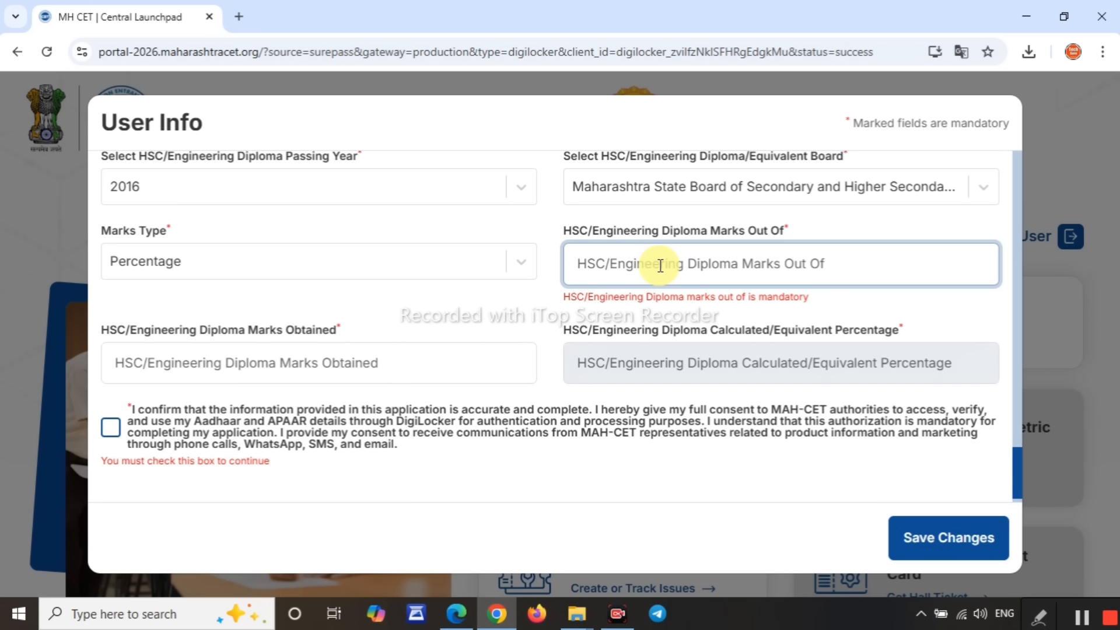
click(770, 264)
text(65)
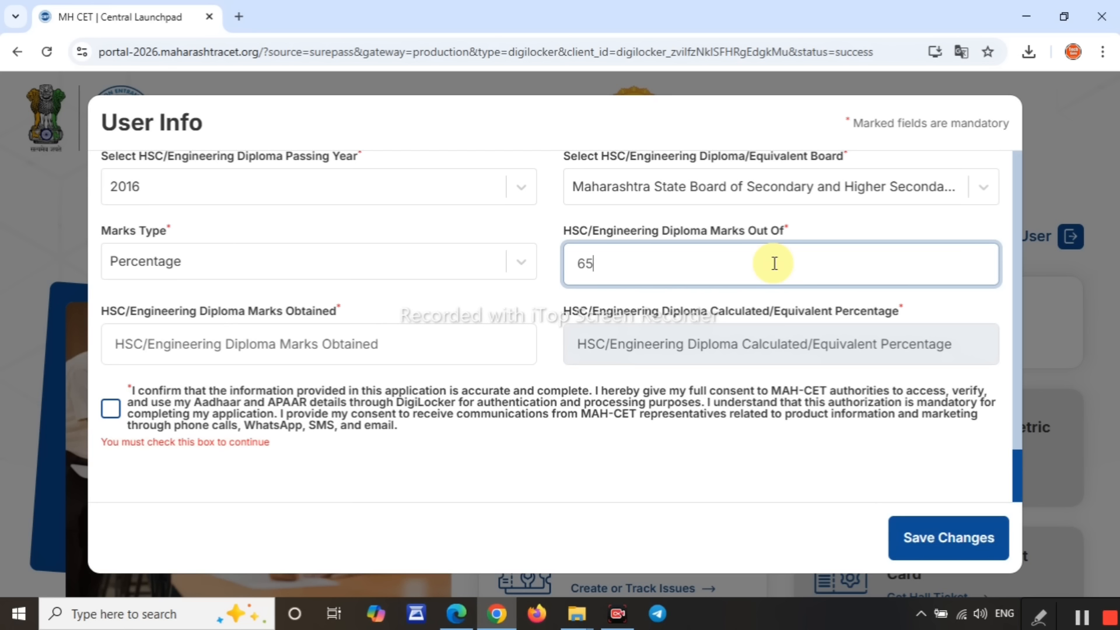
key(BackSpace)
key(BackSpace)
text(65)
Step: Enter 494 as the HSC/Engineering Diploma marks obtained
click(435, 343)
text(49)
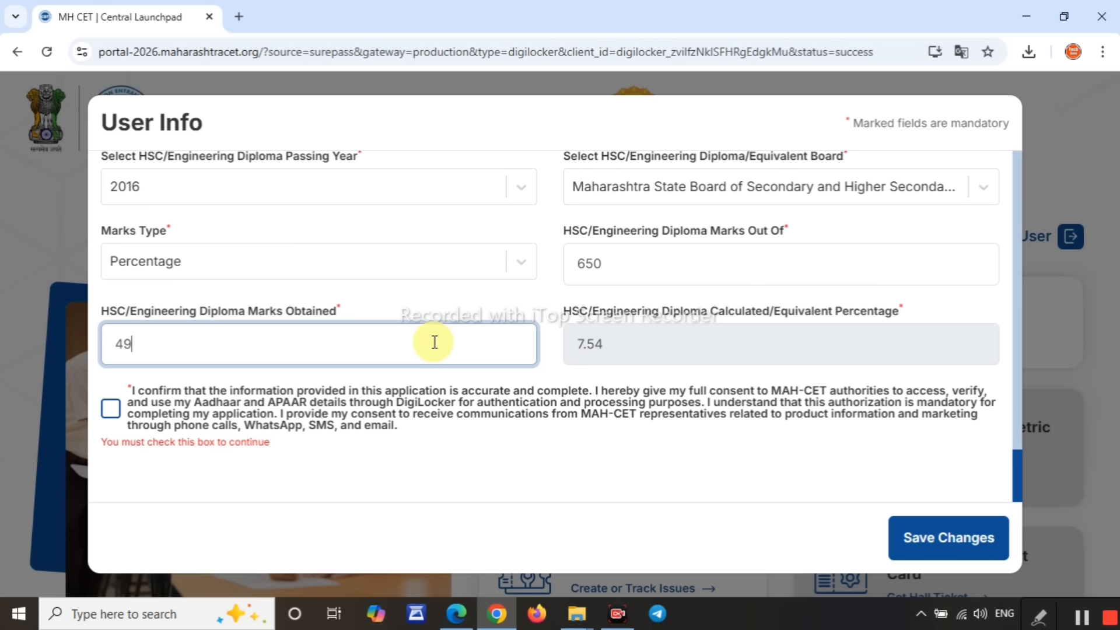
text(4)
scroll(738, 310, up, 1)
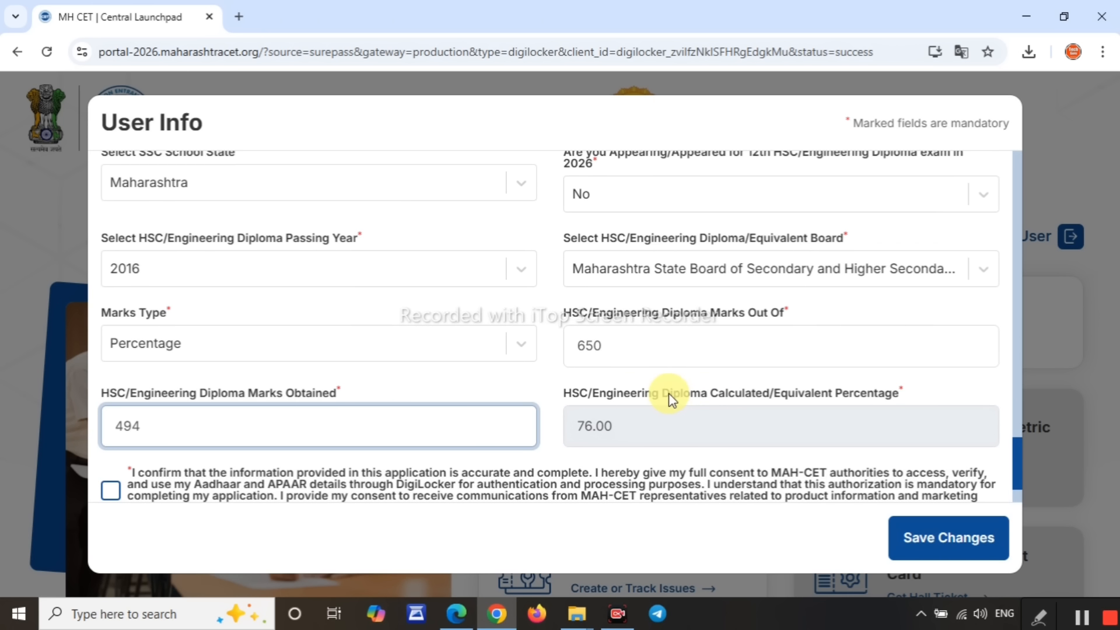
Step: Accept the accuracy and DigiLocker consent declaration and save the User Info form
scroll(607, 374, down, 1)
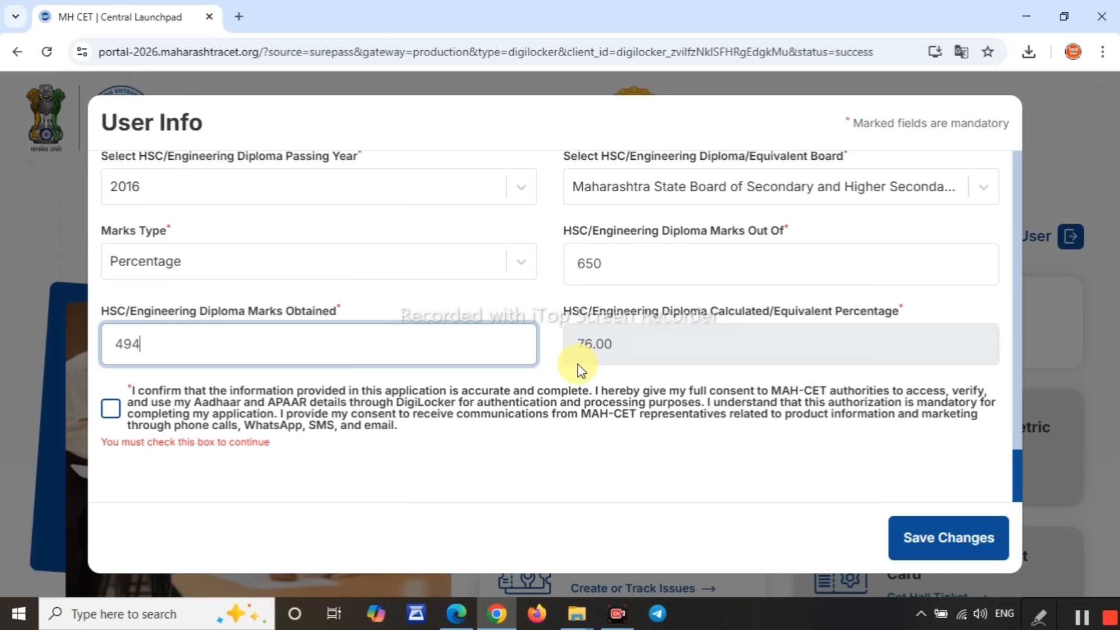
click(108, 410)
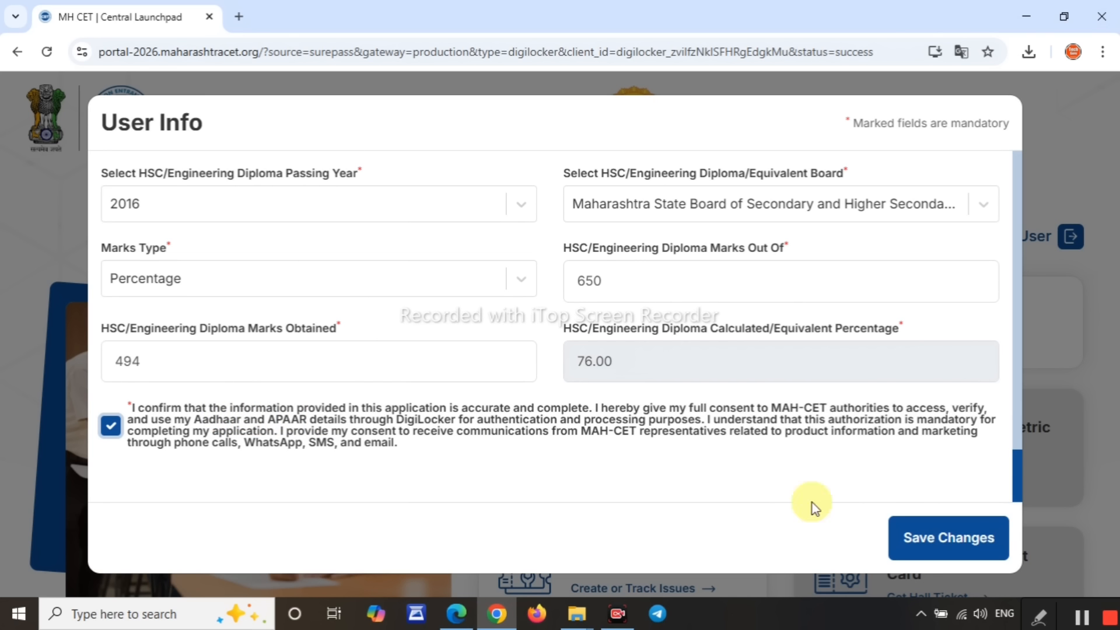
click(981, 545)
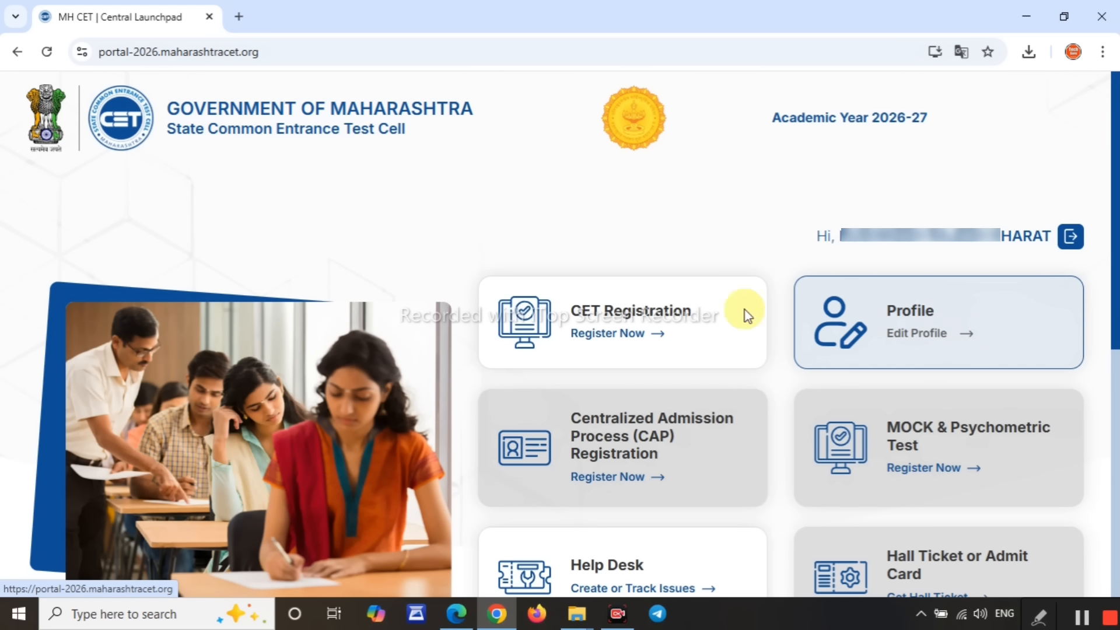
Step: Open CET Registration and start registering for MAH-B.Ed (General & Special) & B.Ed ELCT-CET-2026
scroll(720, 328, down, 3)
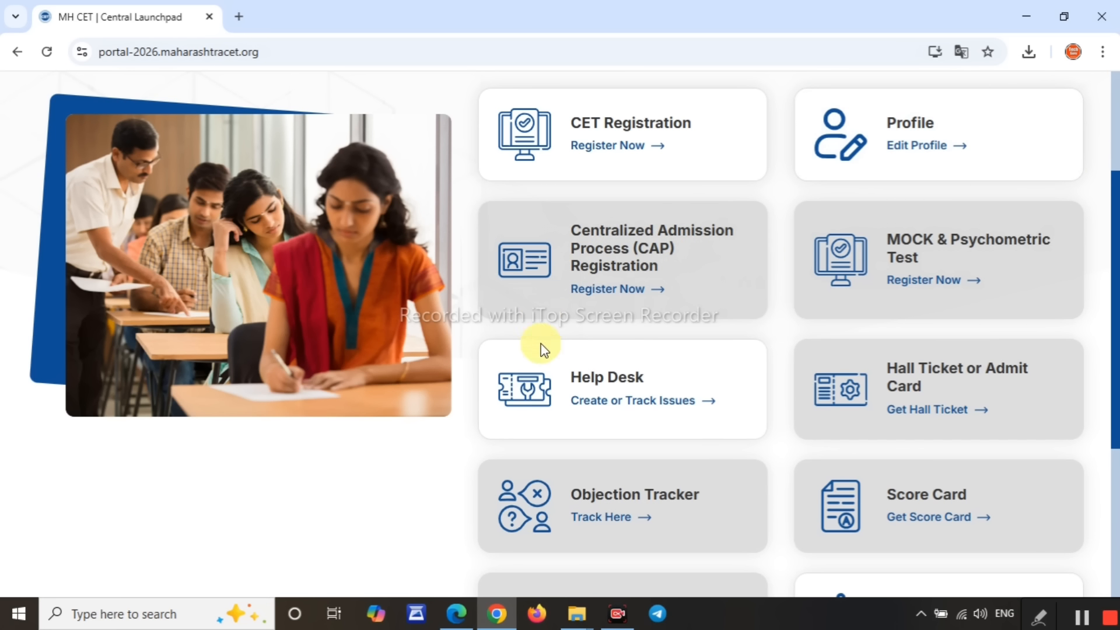
click(634, 141)
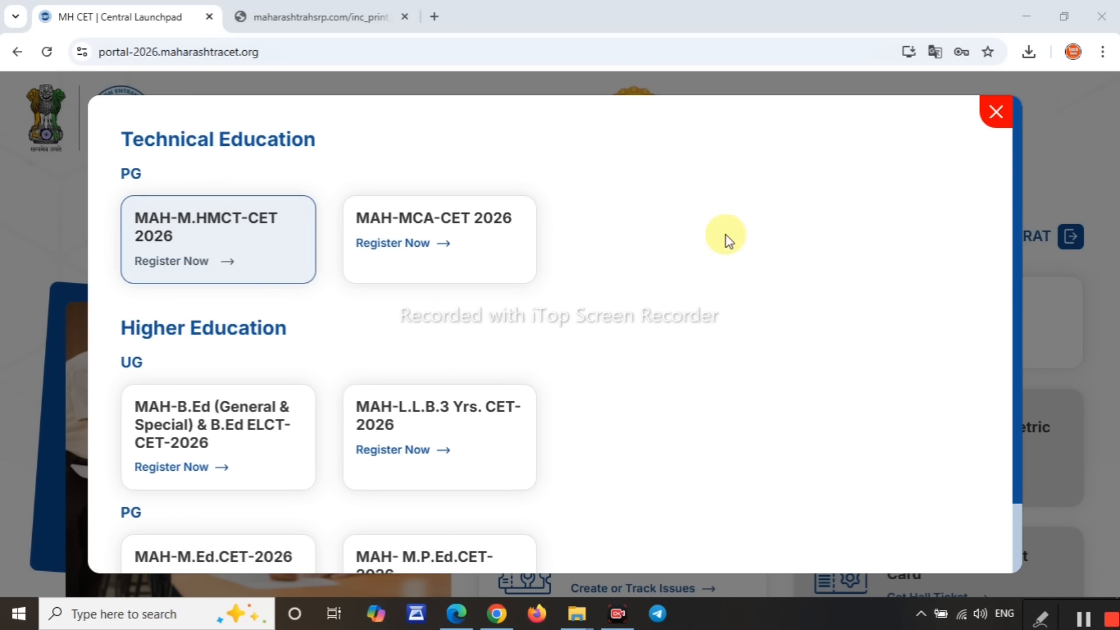
scroll(169, 344, down, 1)
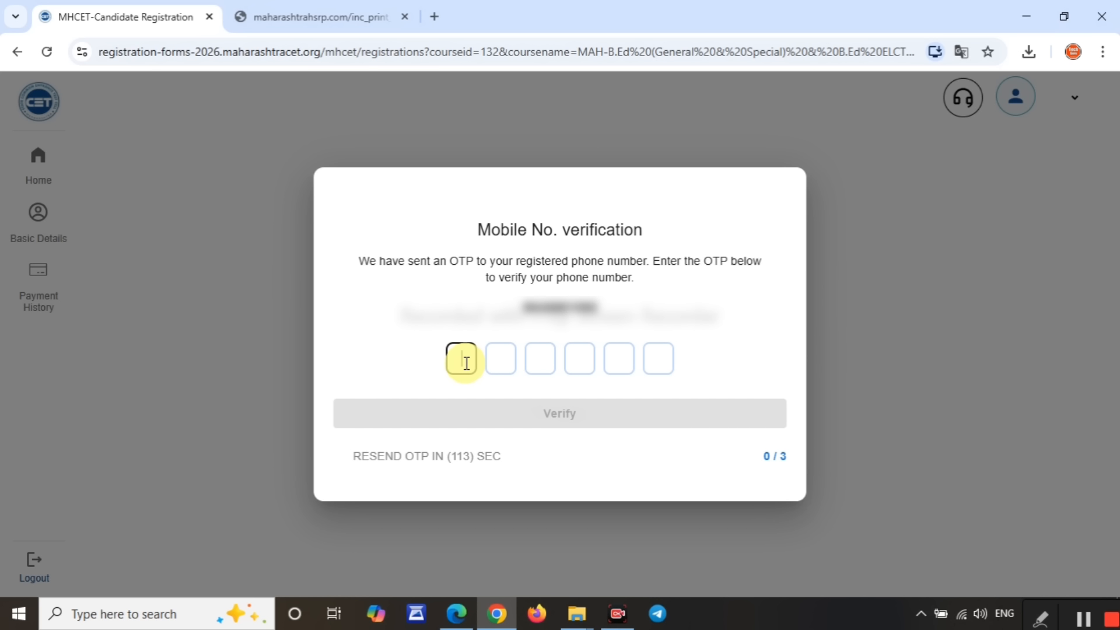
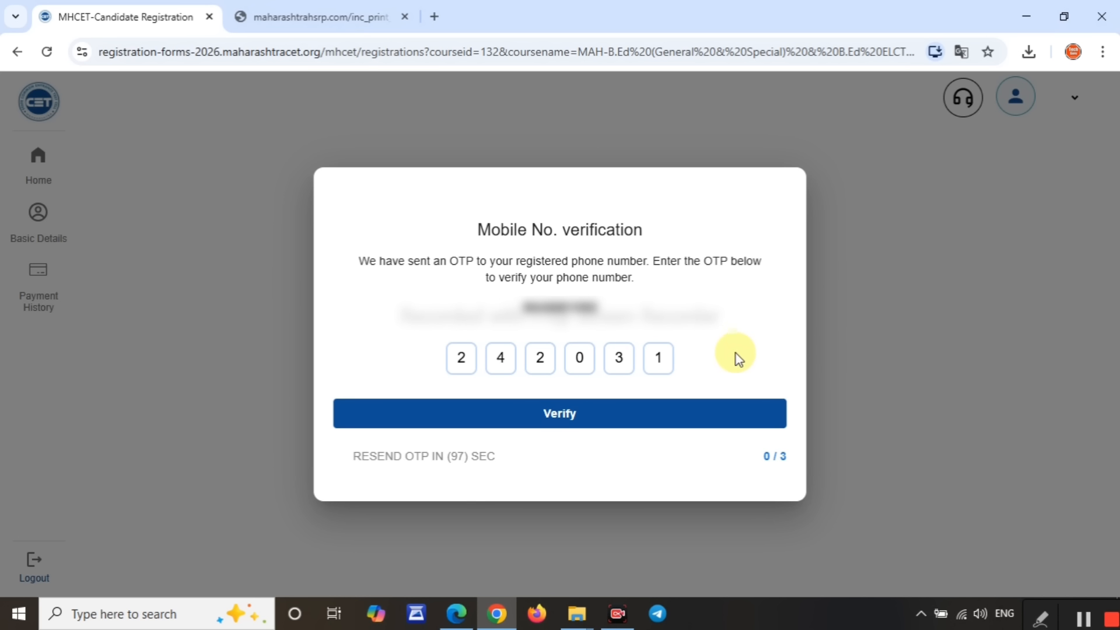
Step: Enter the OTP sent to the registered mobile number and verify it
click(606, 421)
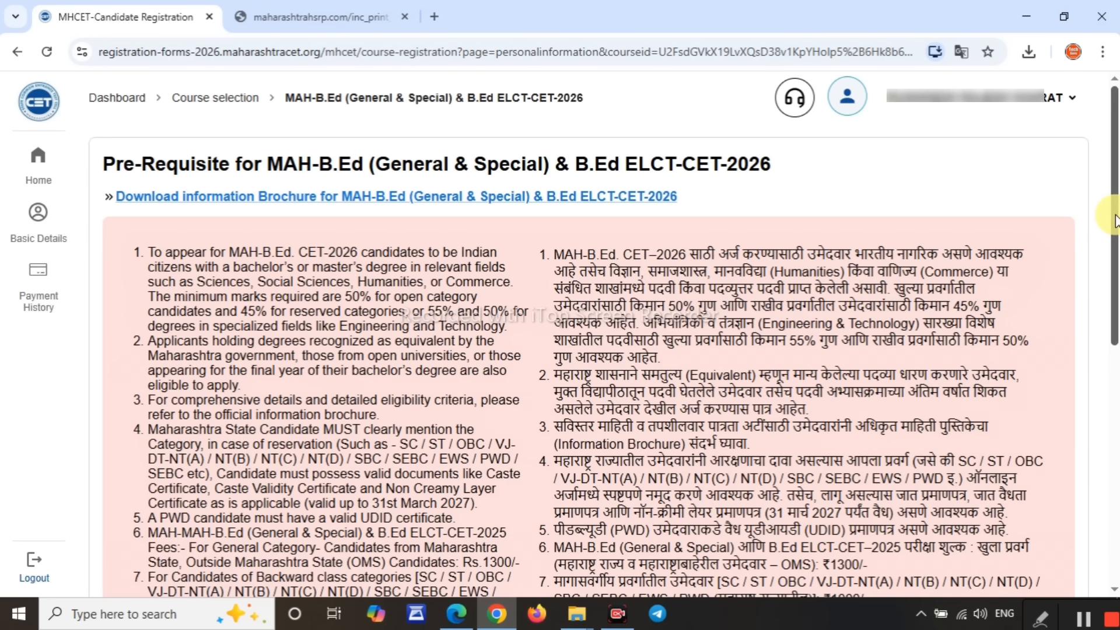
Step: Accept the brochure and eligibility declaration for the MAH-B.Ed CET prerequisites and proceed to the application form
drag(1114, 221, 1115, 499)
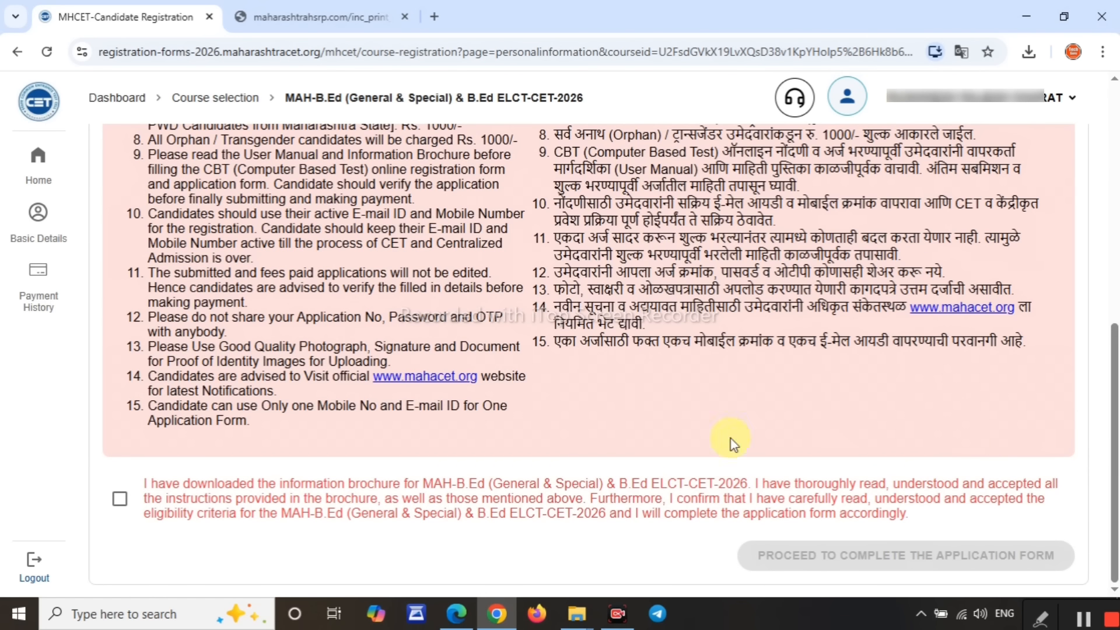
click(121, 501)
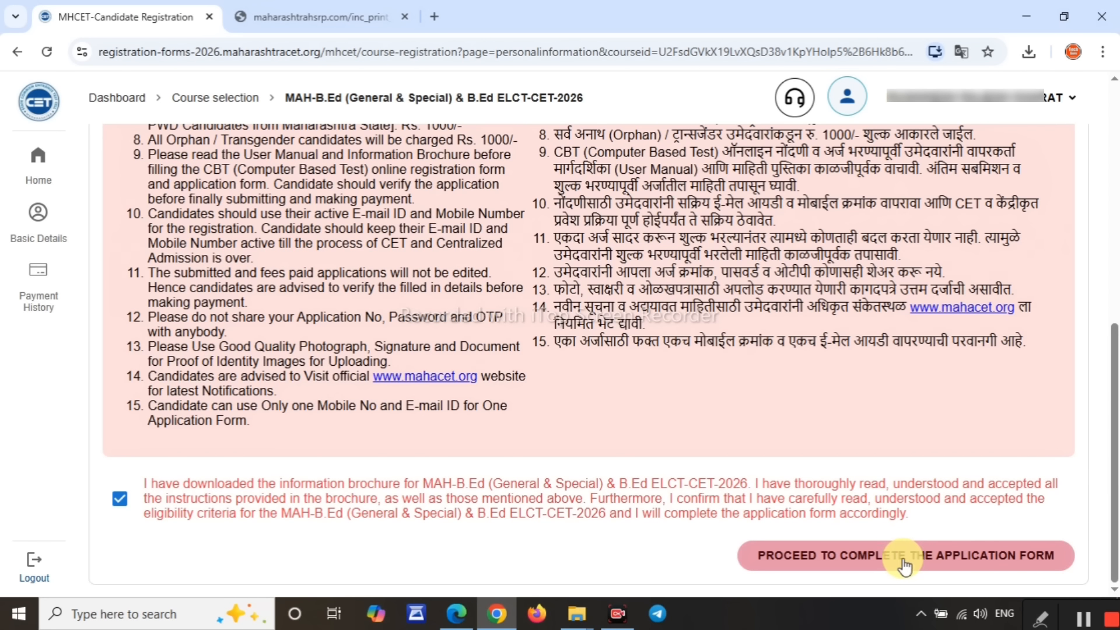
click(948, 564)
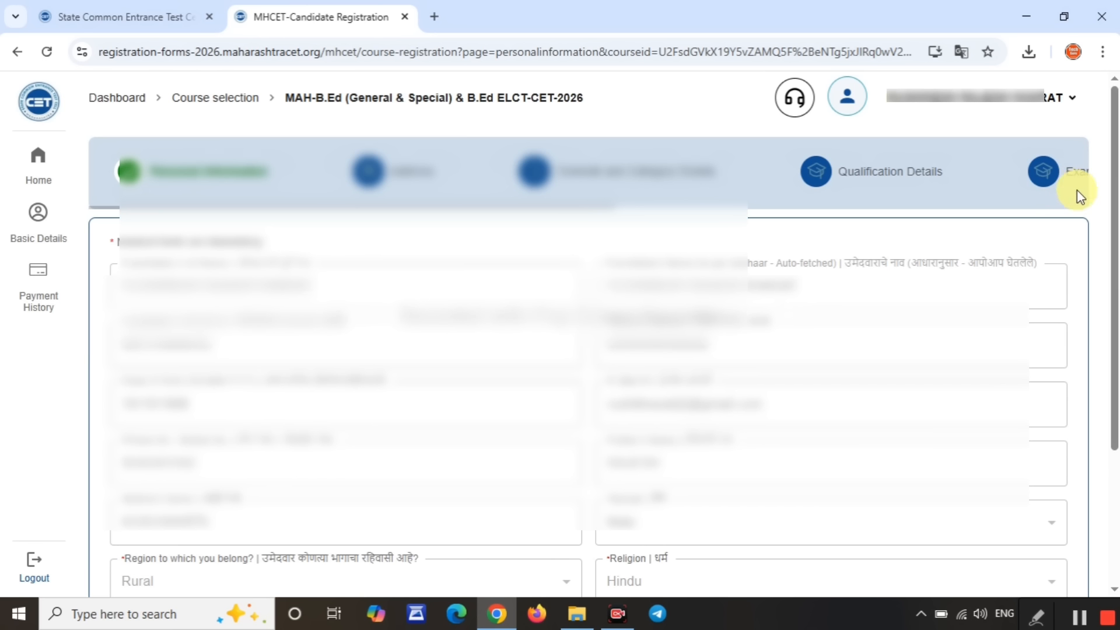
Step: Save the prefilled Personal Information and Address sections and proceed to Domicile and Category Details
scroll(923, 347, down, 3)
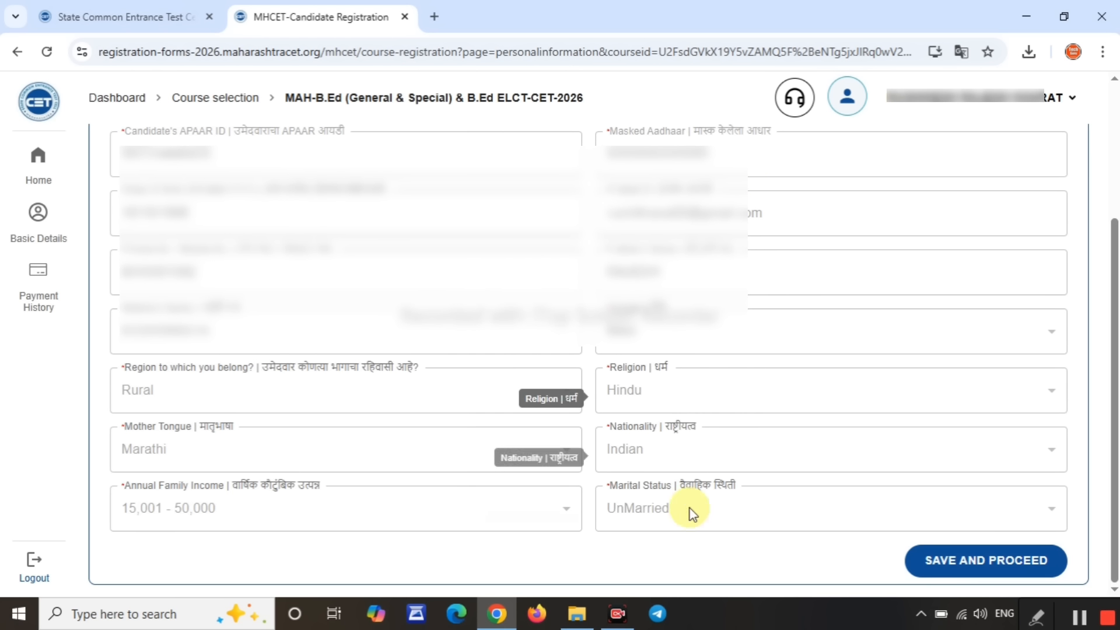
click(988, 566)
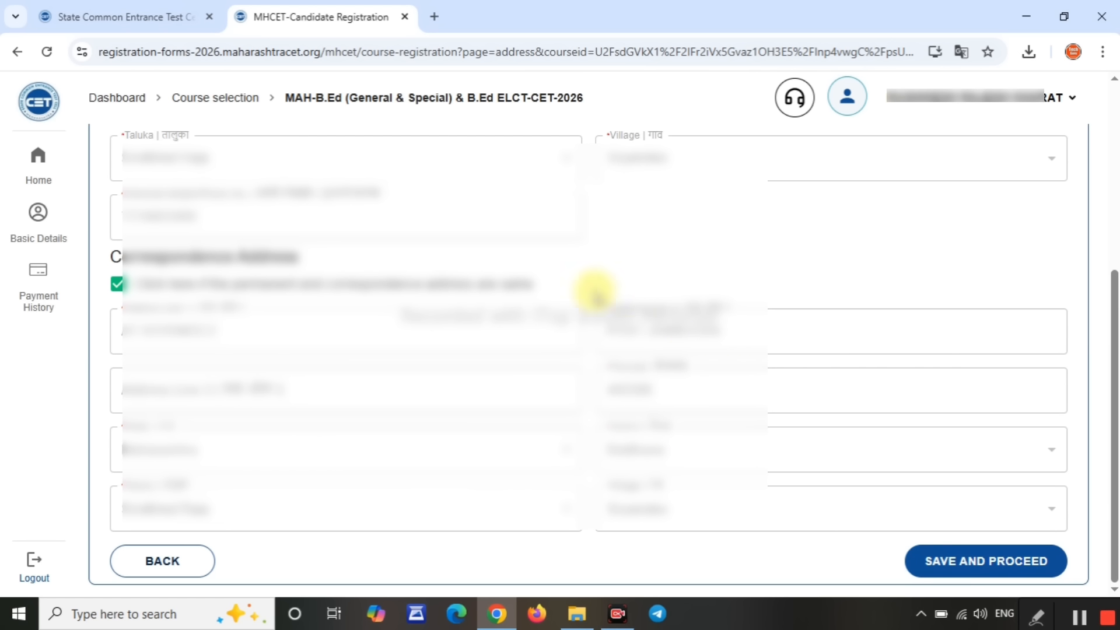
click(941, 565)
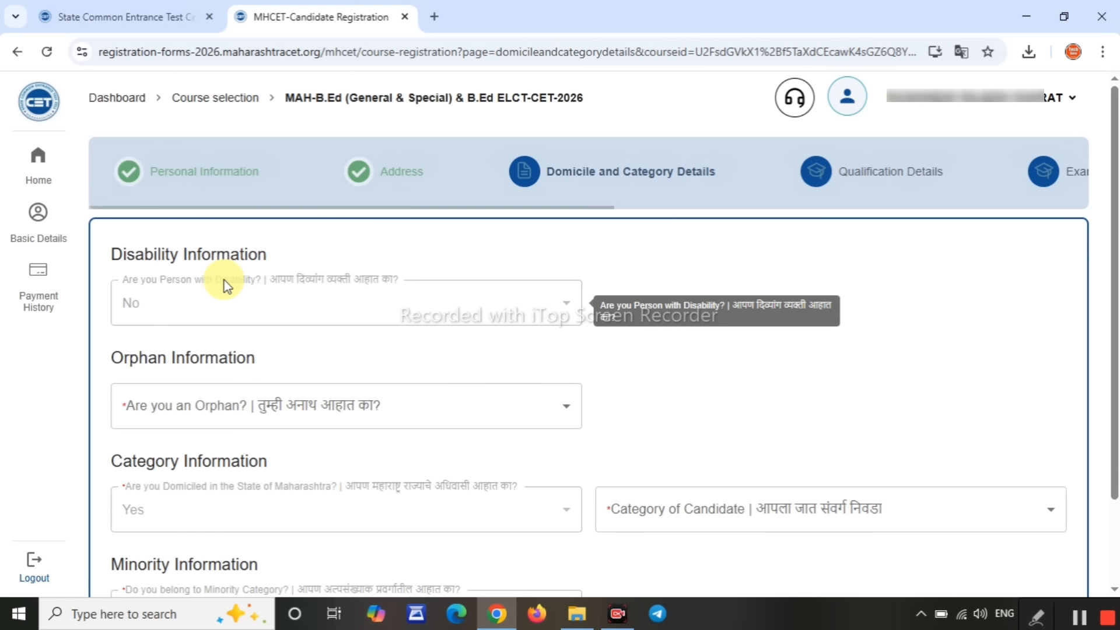
Step: Set the orphan answer to No in the Orphan Information section
scroll(210, 269, down, 2)
scroll(107, 232, down, 1)
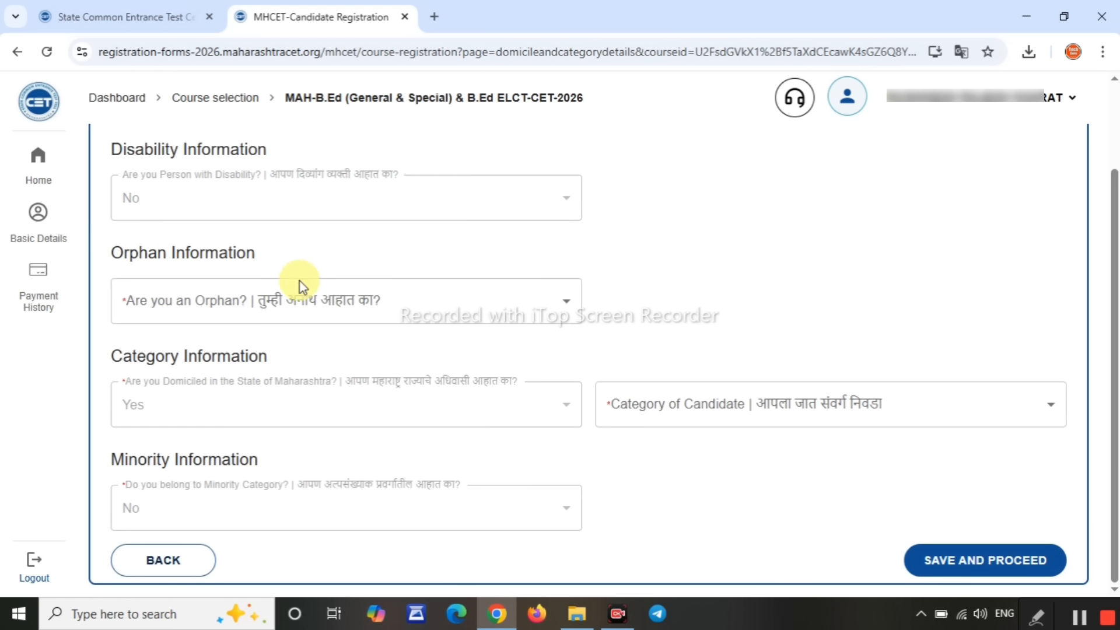
drag(112, 253, 192, 253)
click(244, 307)
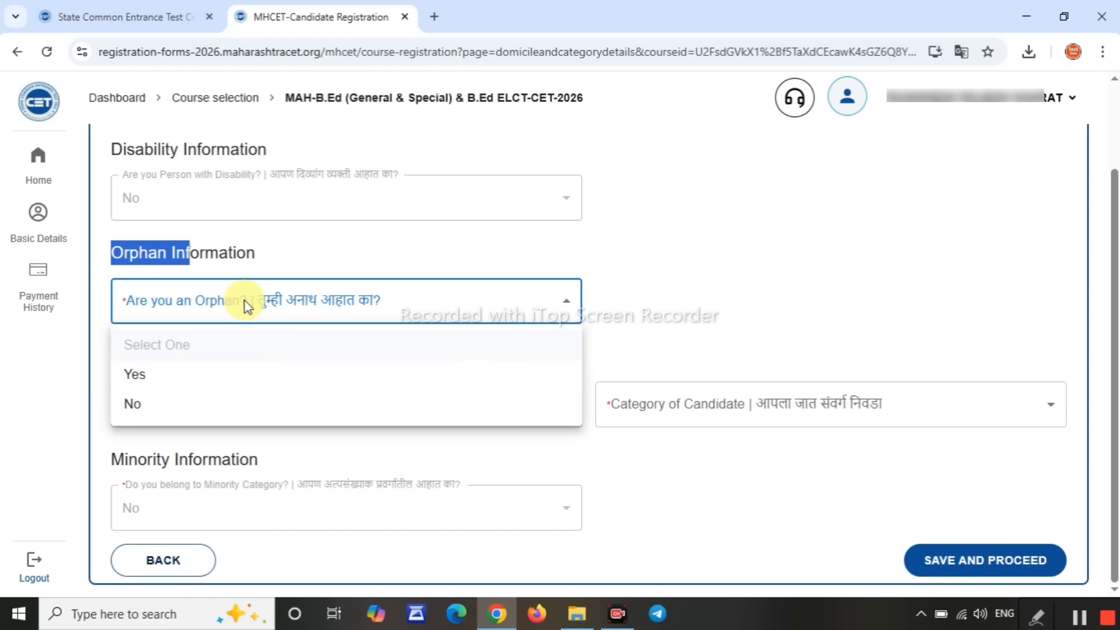
click(240, 399)
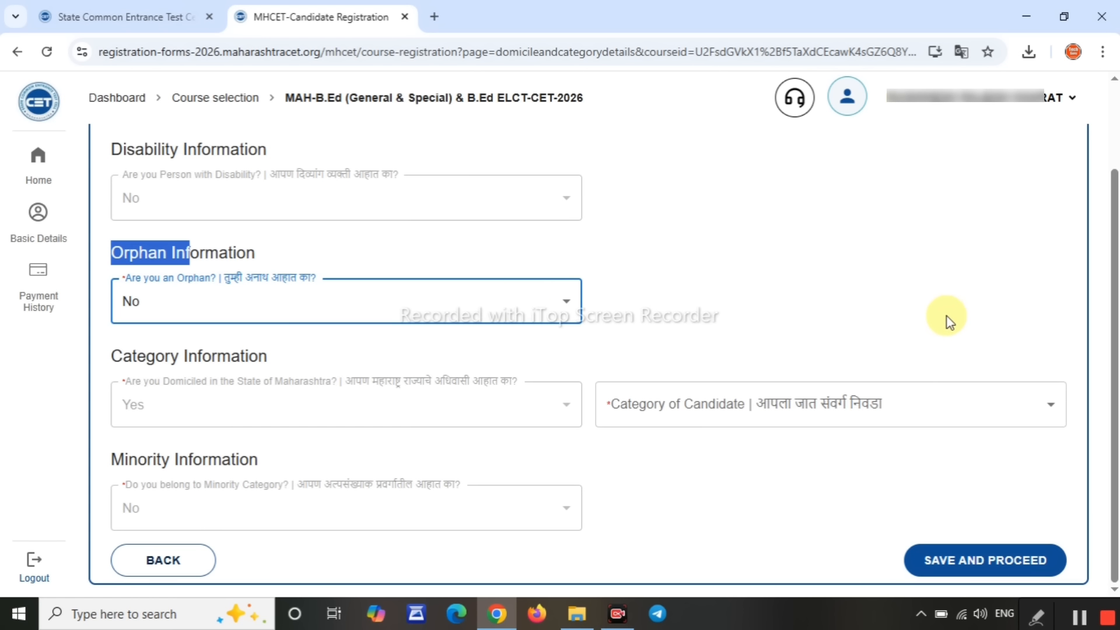
drag(125, 358, 196, 357)
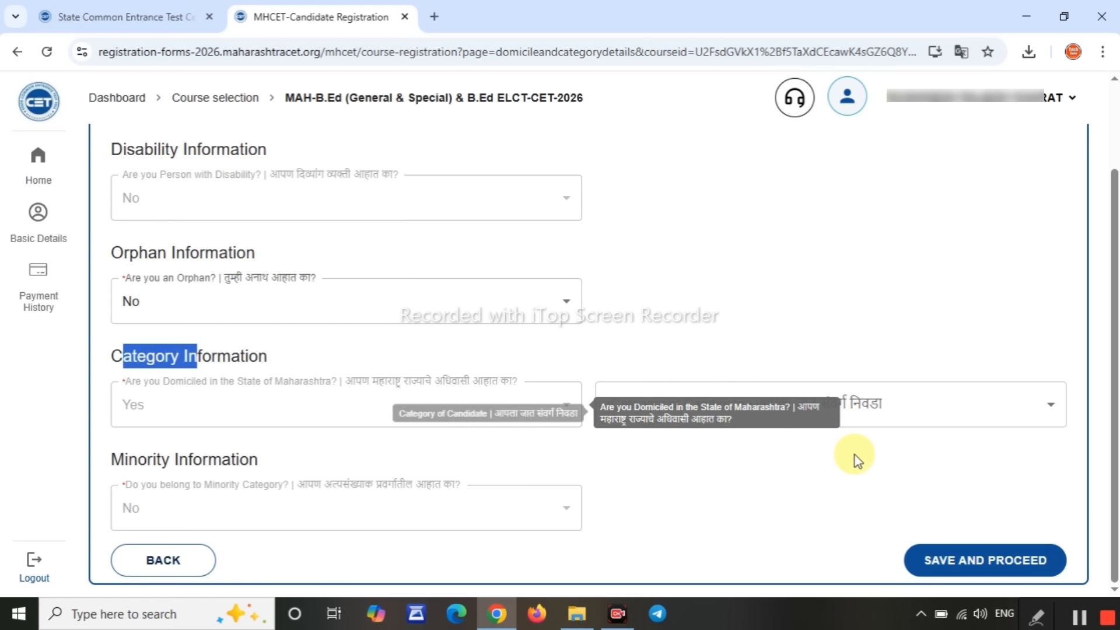
click(743, 453)
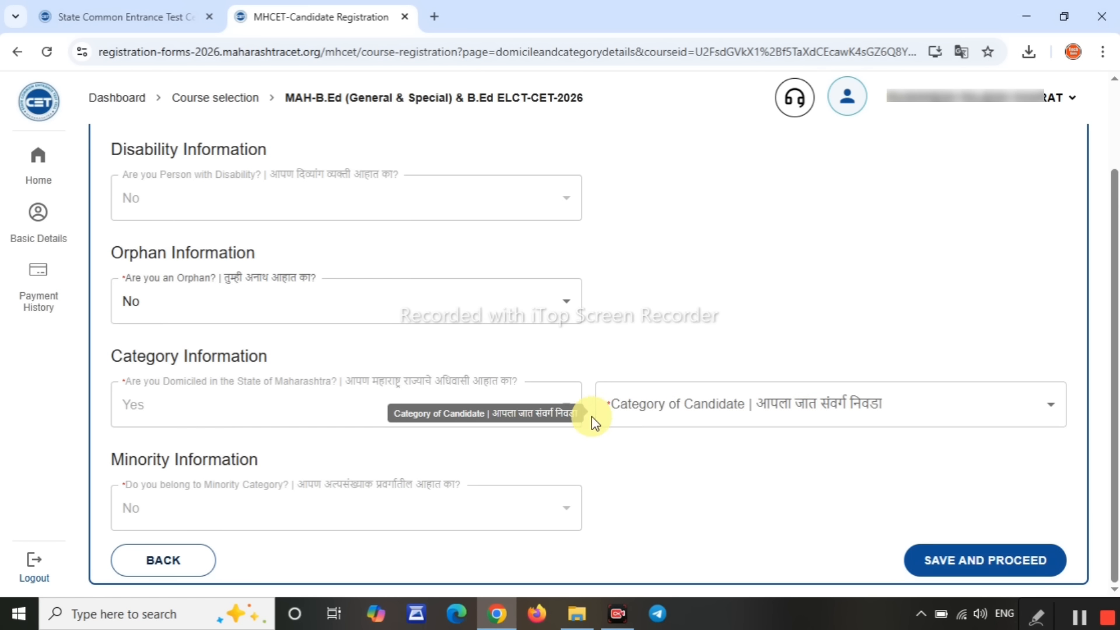
Step: Set the candidate's category to OBC and the caste to Mali(182) in the Category Information section
click(689, 416)
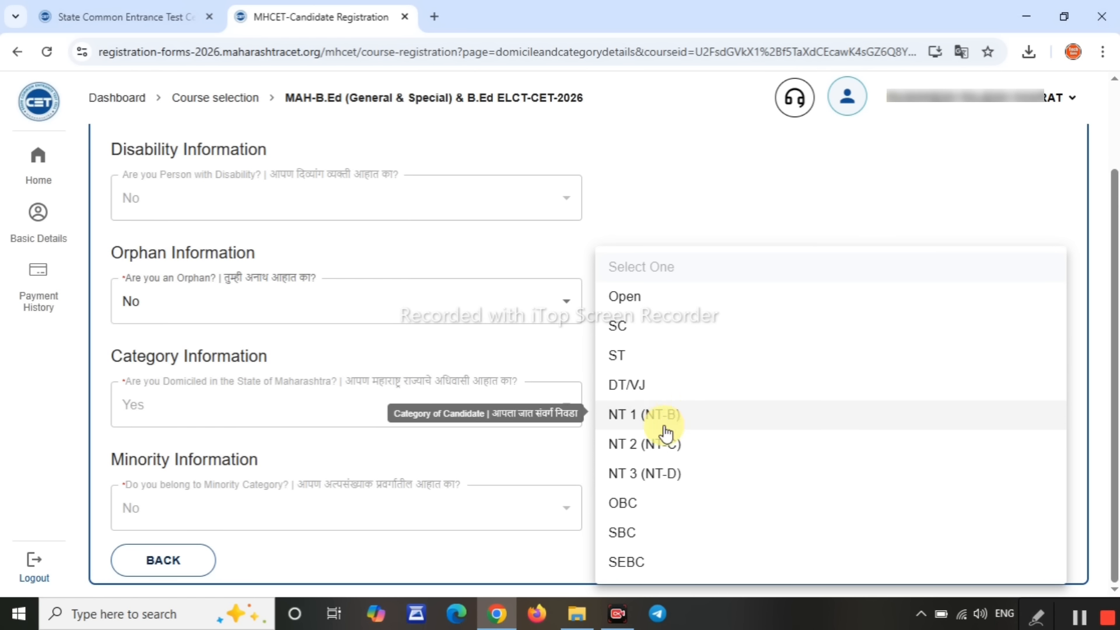
click(656, 502)
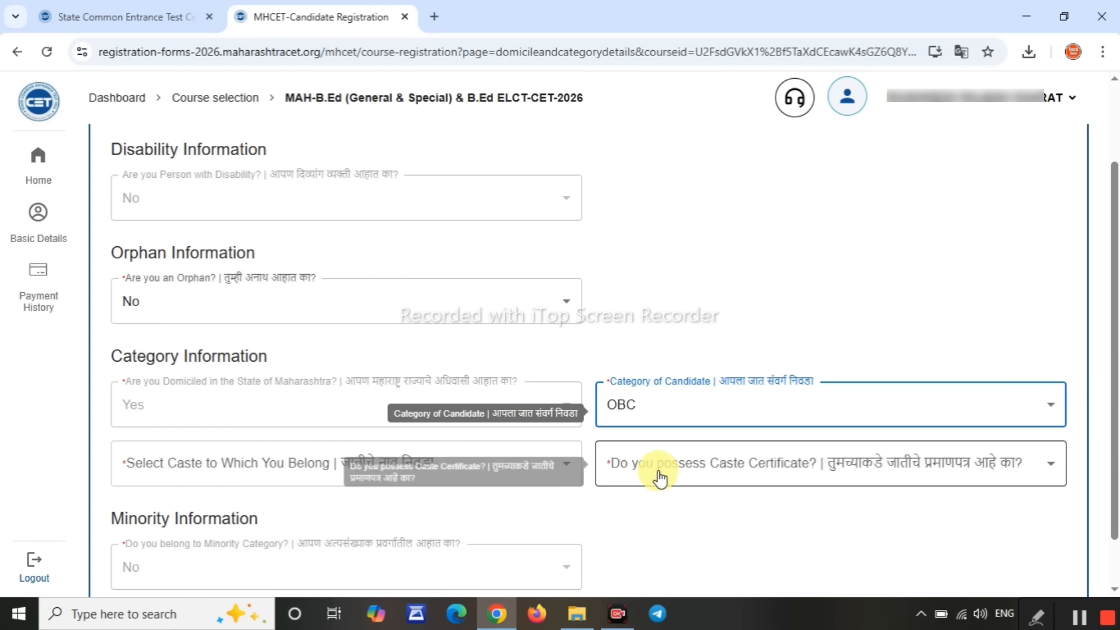
scroll(659, 499, down, 1)
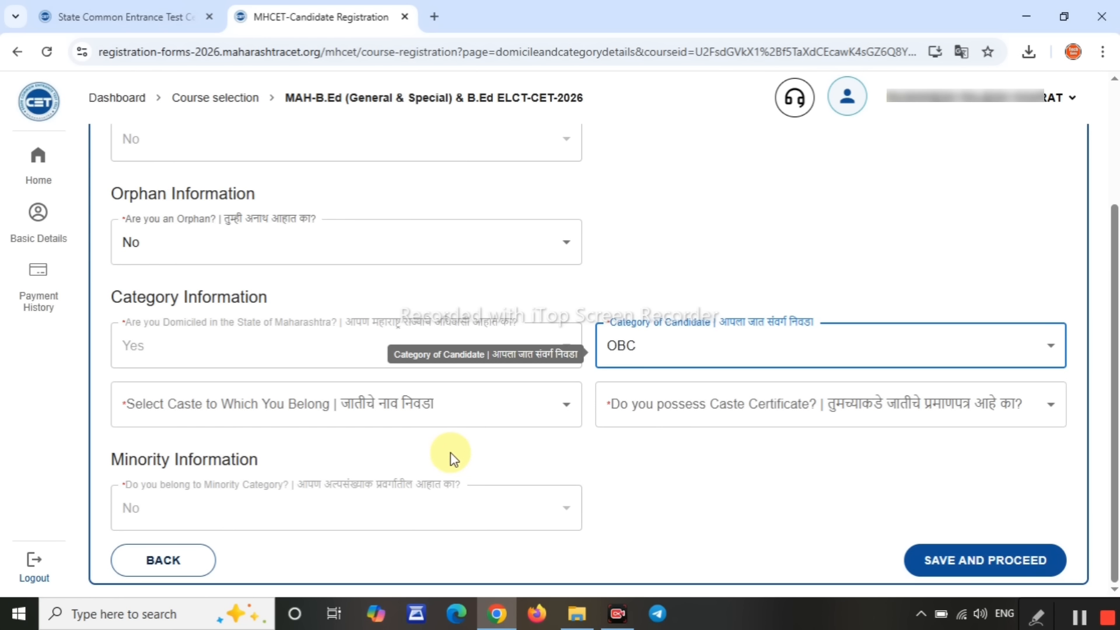
click(360, 420)
scroll(369, 353, down, 10)
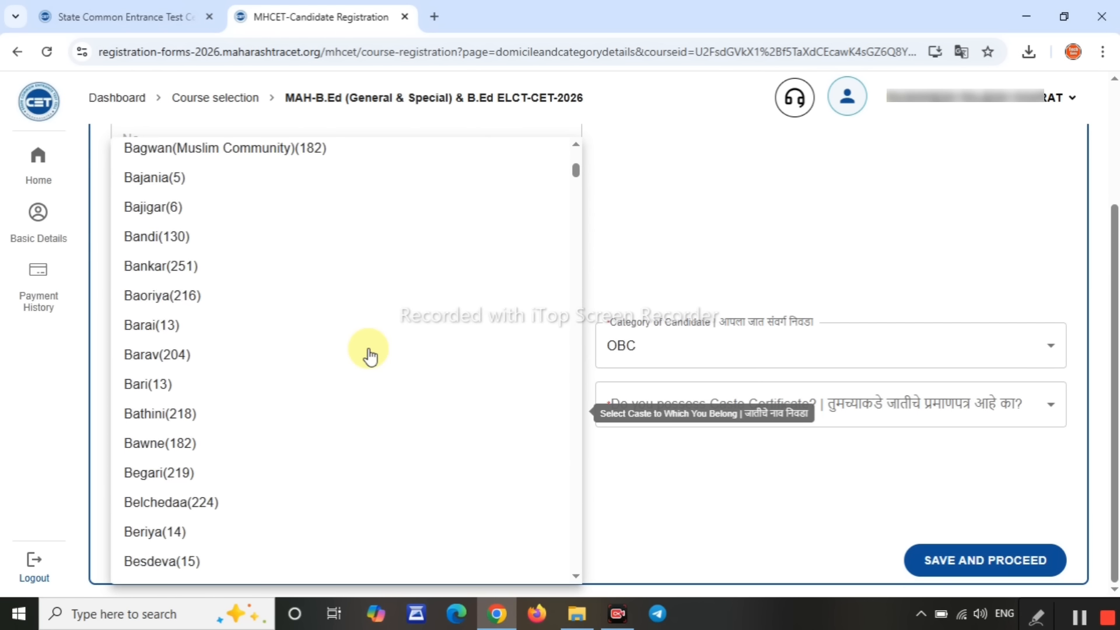
scroll(369, 350, down, 20)
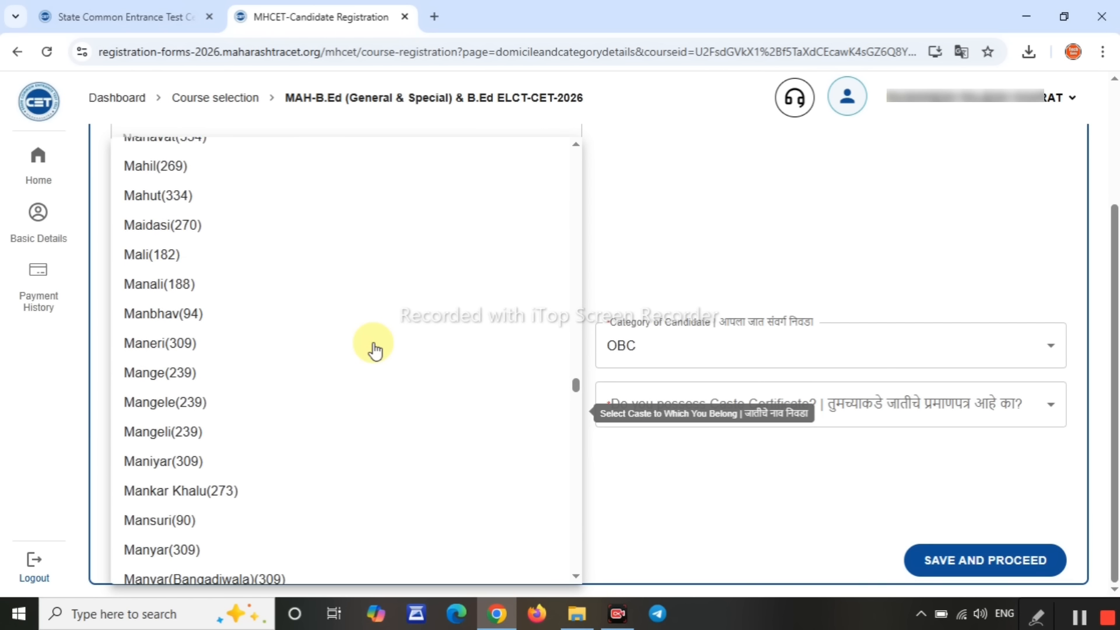
click(362, 255)
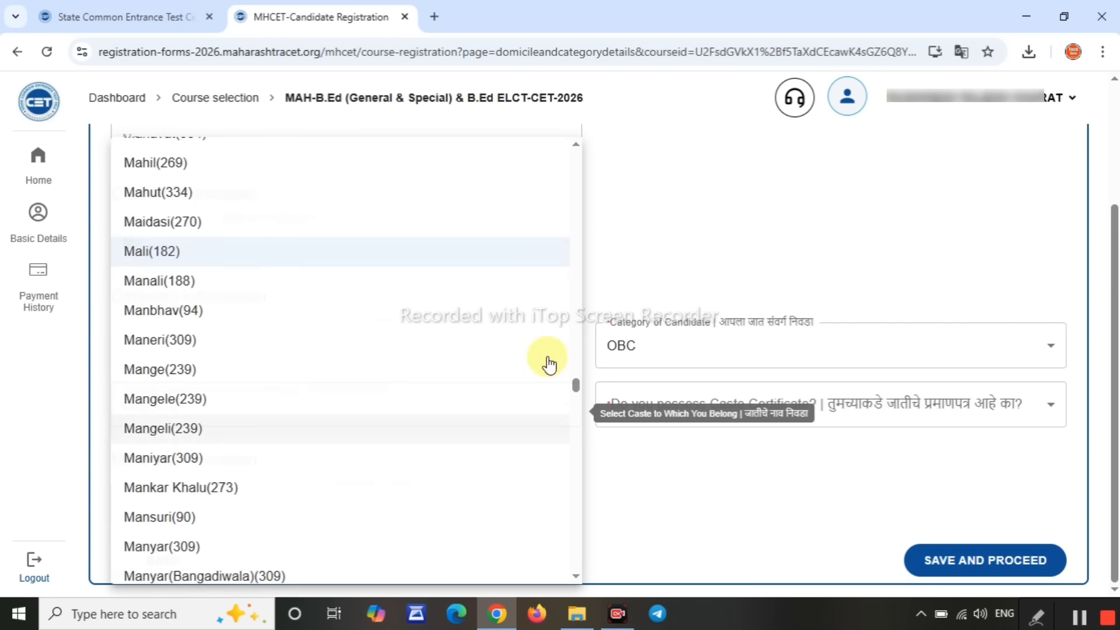
click(619, 454)
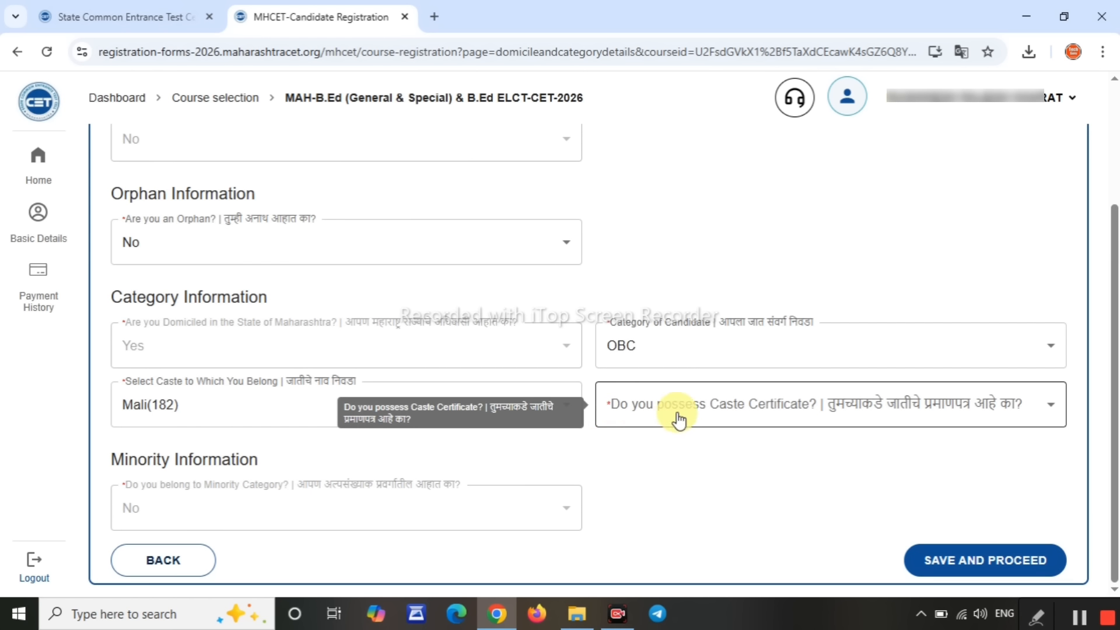
Step: Set both the Caste Certificate and the Caste / Tribe Validity Certificate status to Available
click(828, 409)
click(659, 493)
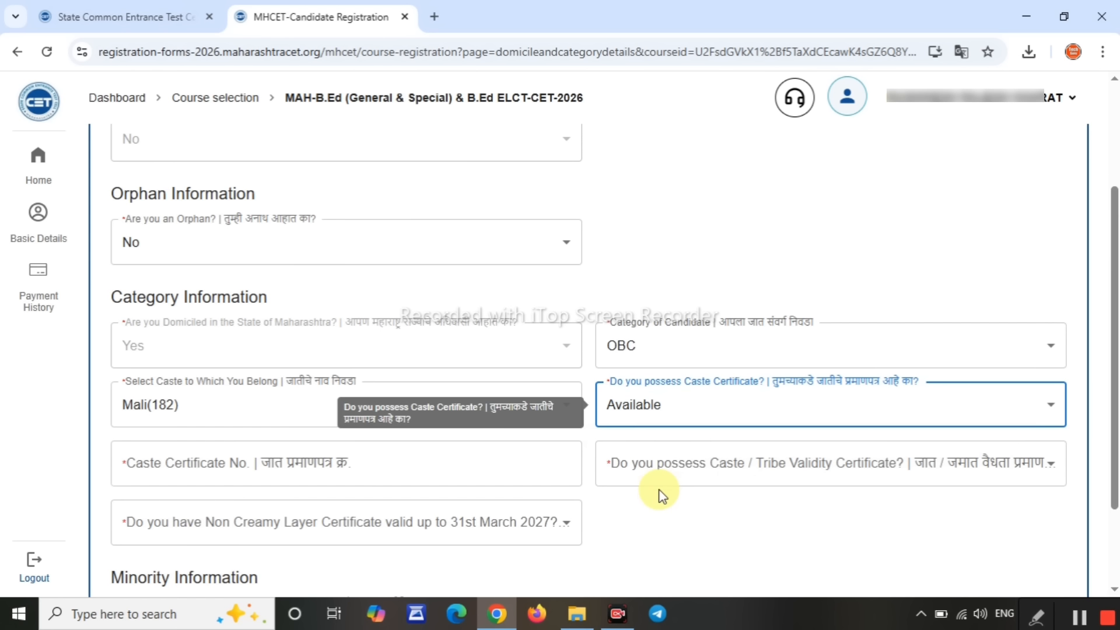
scroll(726, 470, down, 2)
click(746, 461)
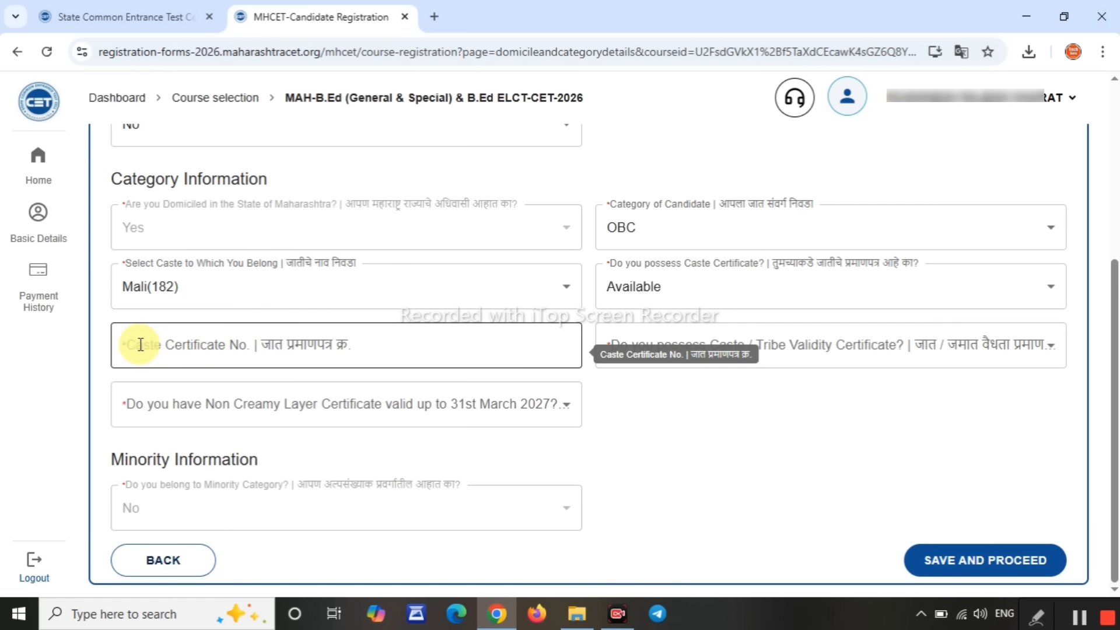
click(817, 345)
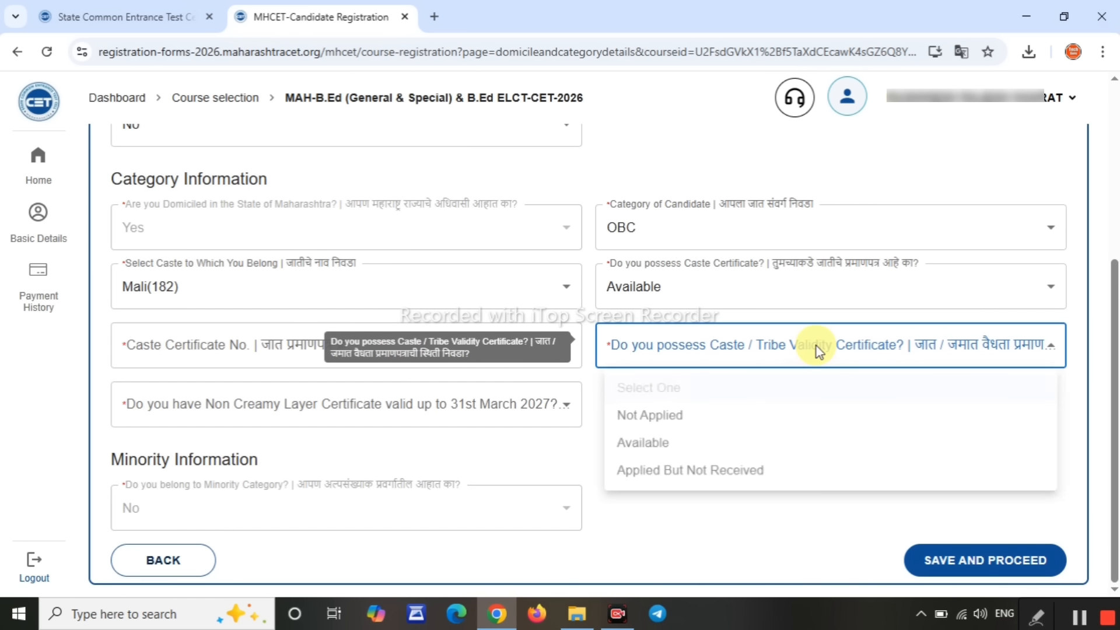
click(657, 461)
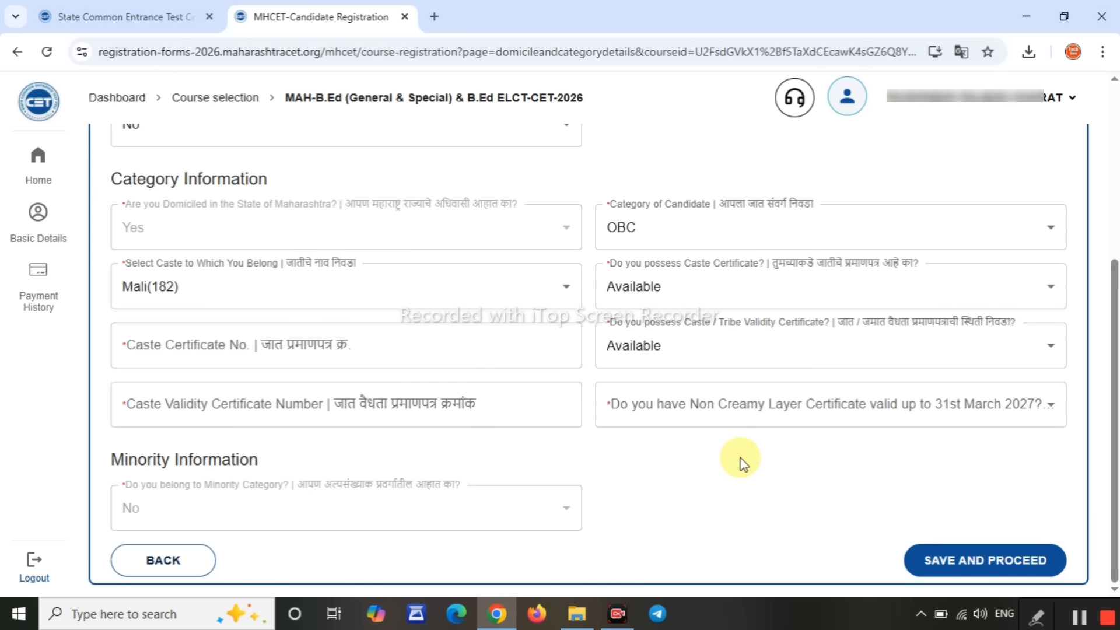
scroll(738, 459, up, 4)
scroll(737, 462, down, 4)
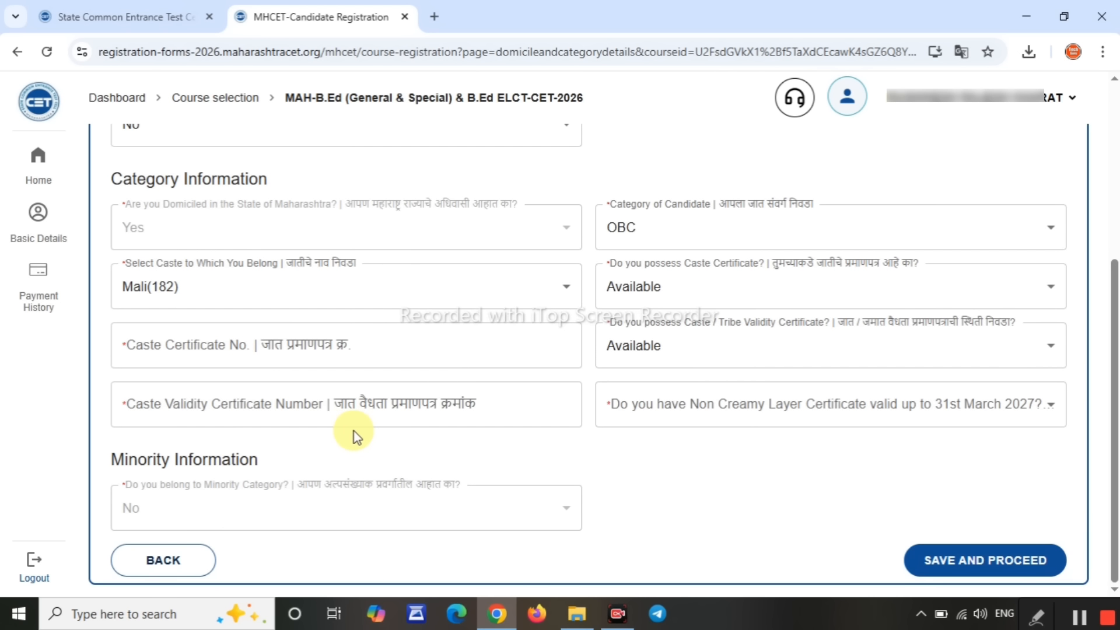
Step: Set the Non Creamy Layer Certificate valid up to 31st March 2027 to Available, and save and proceed to the qualification details
click(163, 406)
click(707, 470)
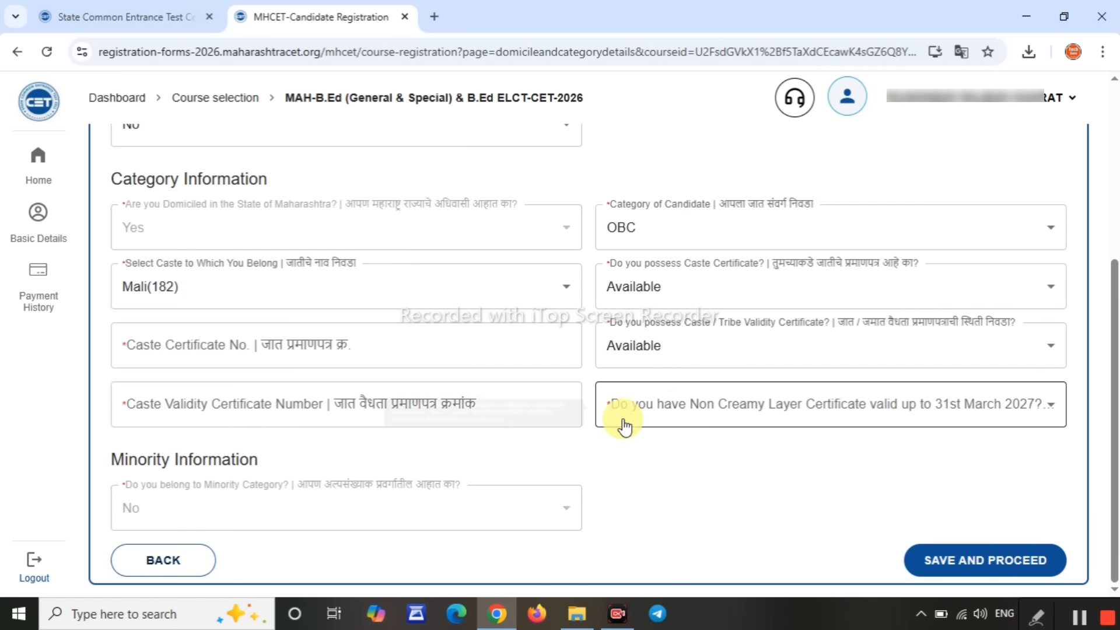
click(845, 411)
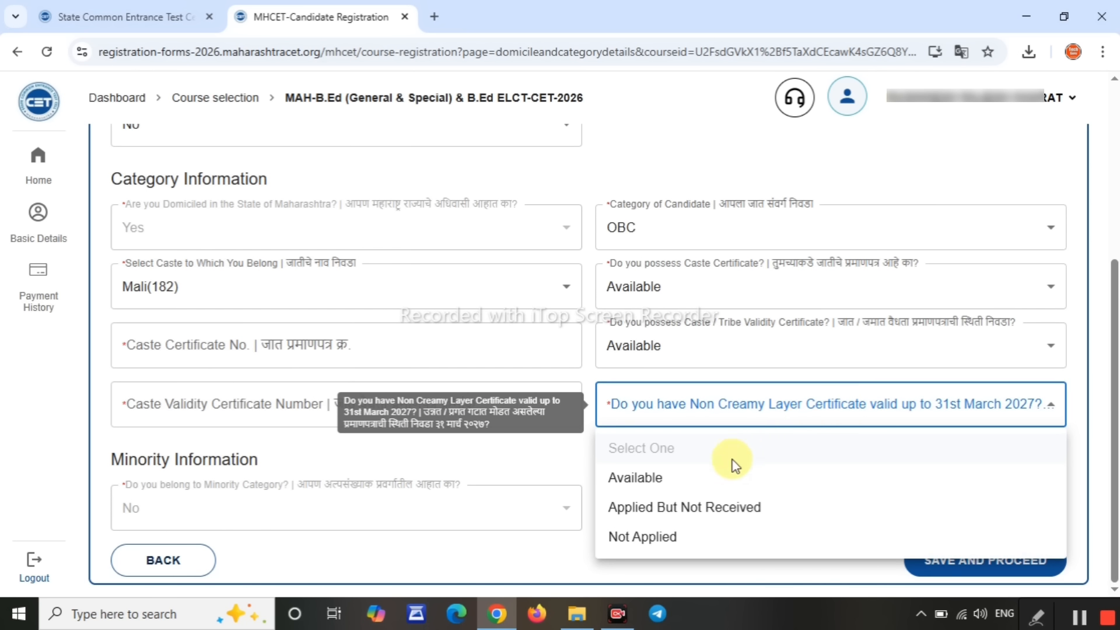
click(719, 470)
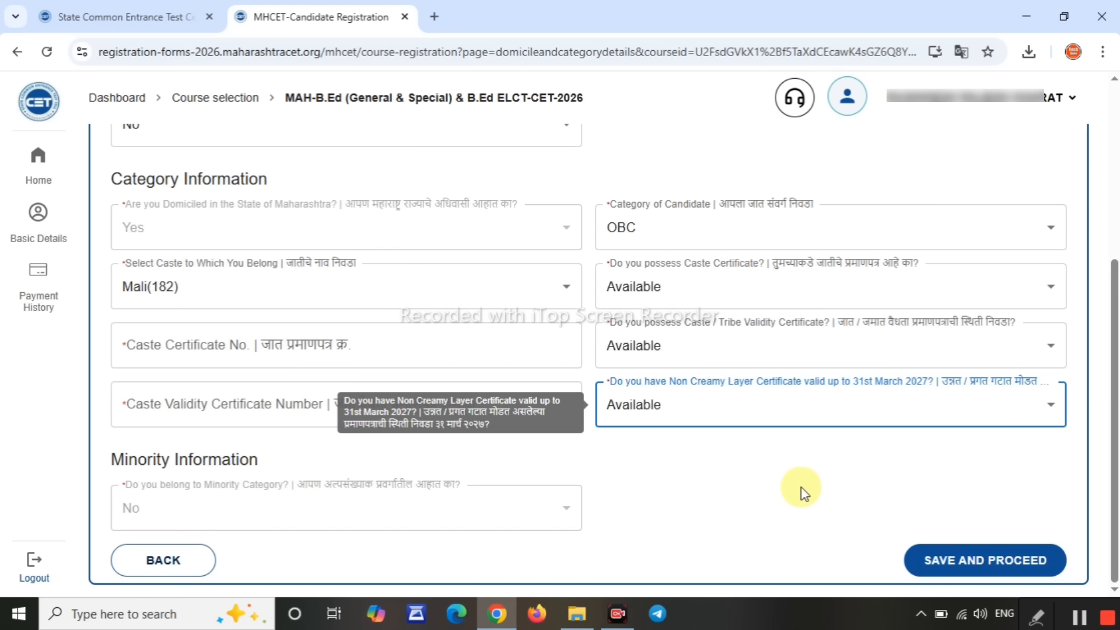
click(802, 488)
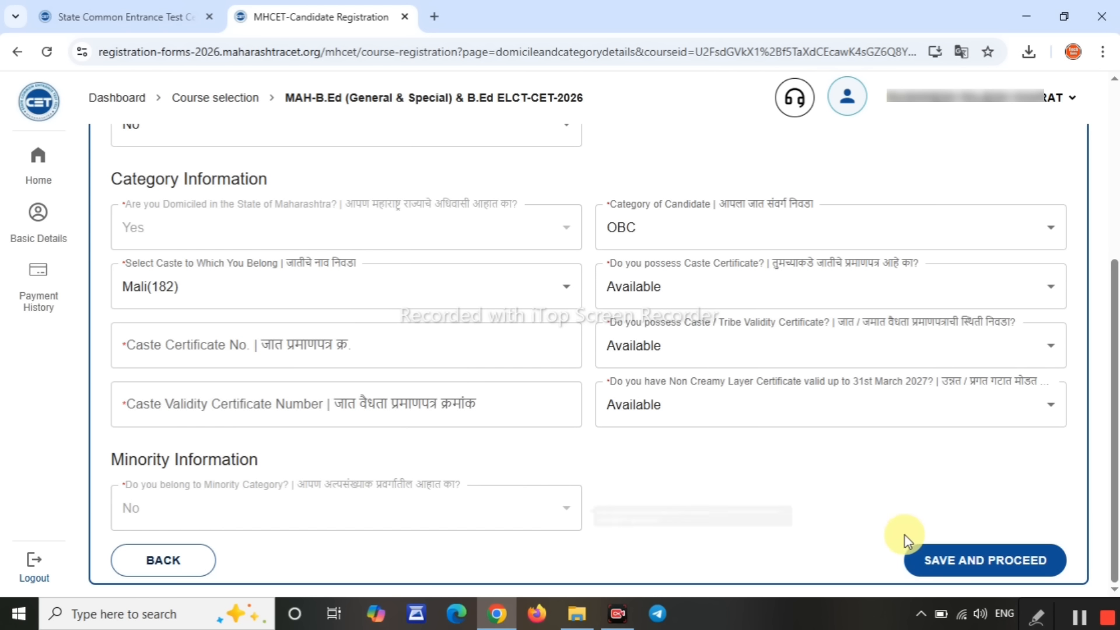
click(993, 555)
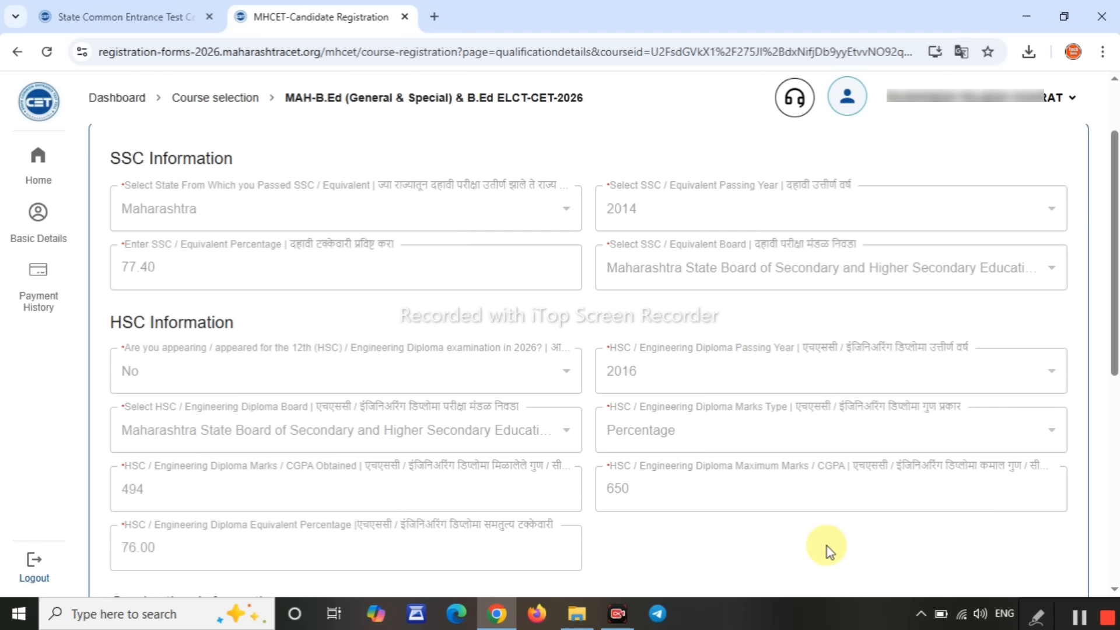
Step: Set the Graduation Eligibility Qualification to Graduation and the Graduation Status to Passed in the Graduation Information section
scroll(826, 545, down, 5)
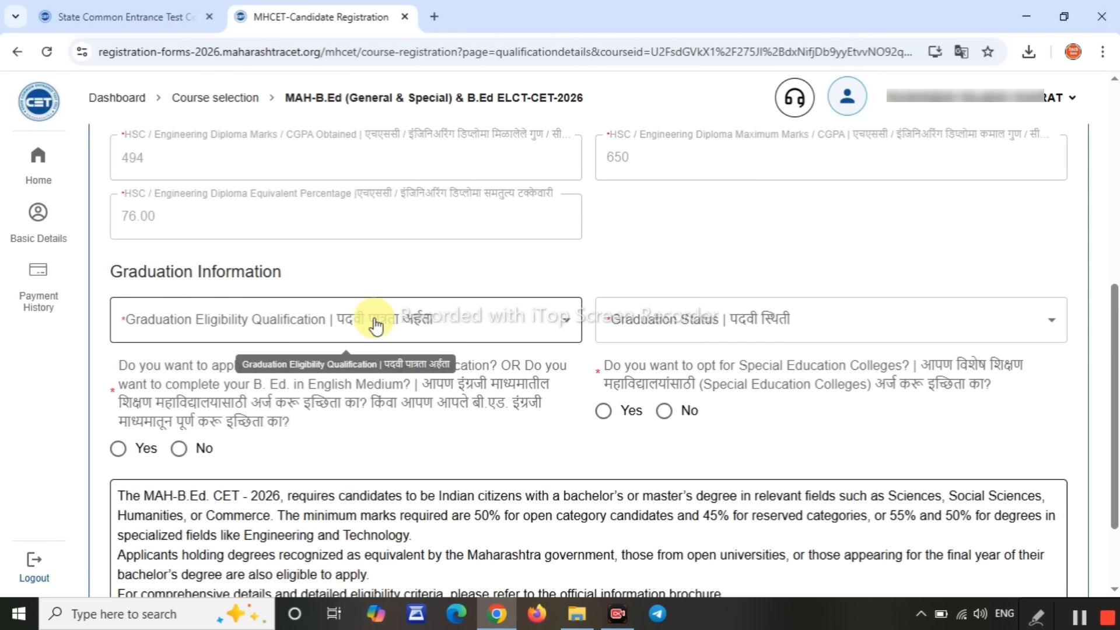
click(349, 322)
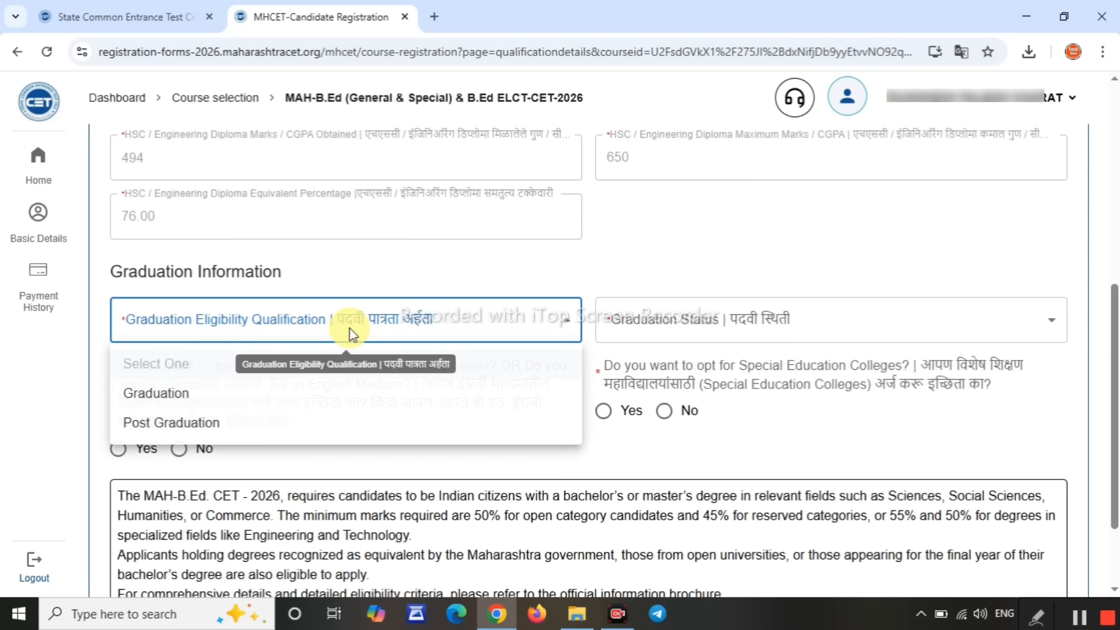
click(233, 398)
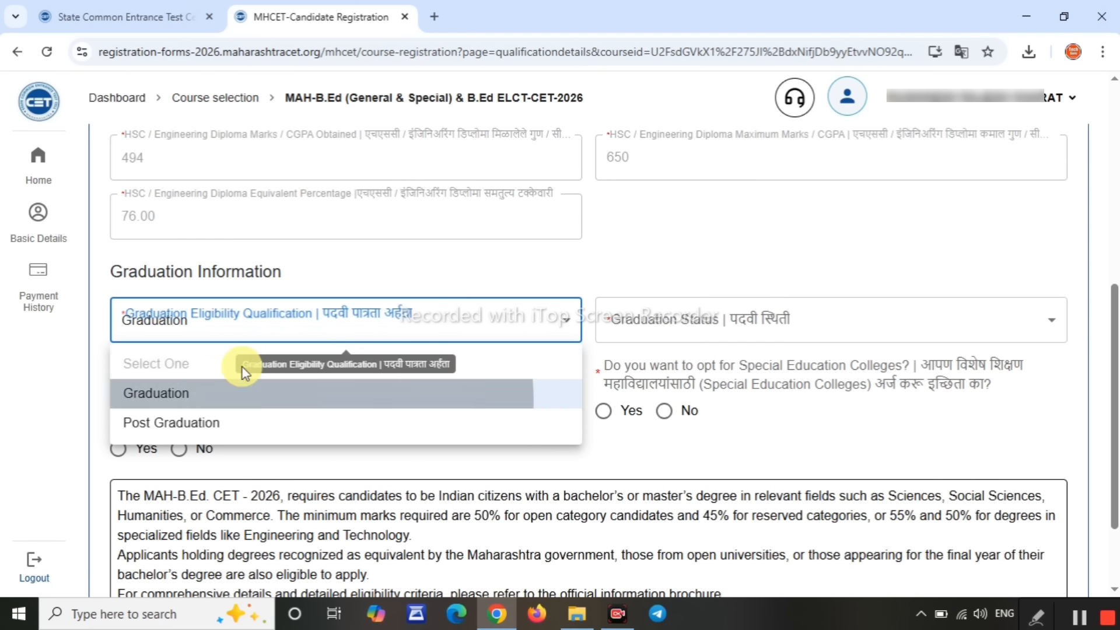
click(225, 327)
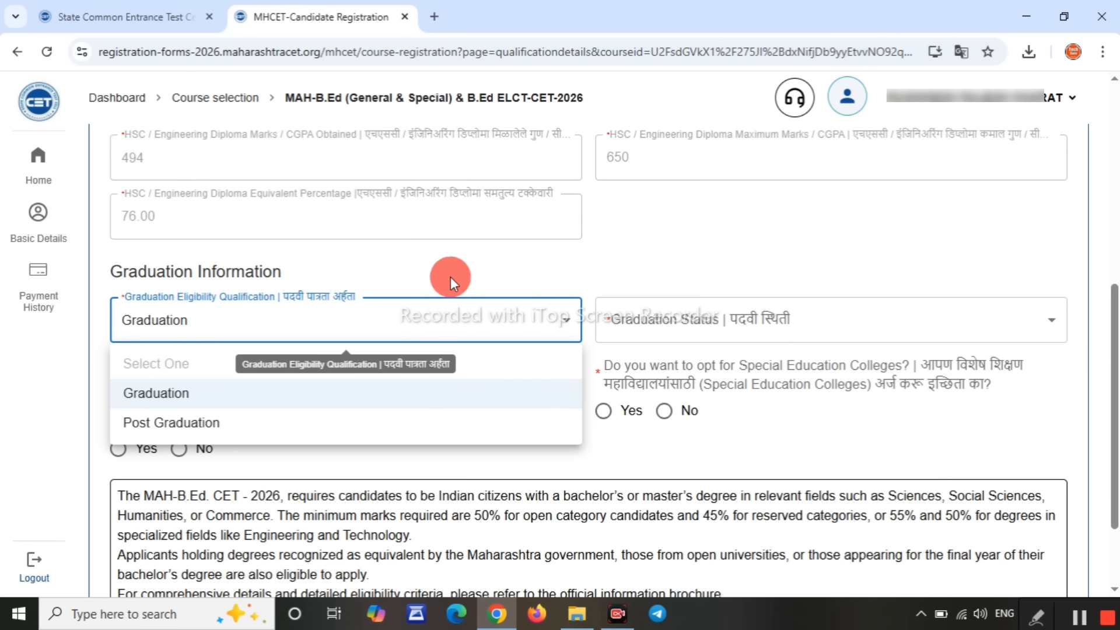
click(688, 323)
click(692, 326)
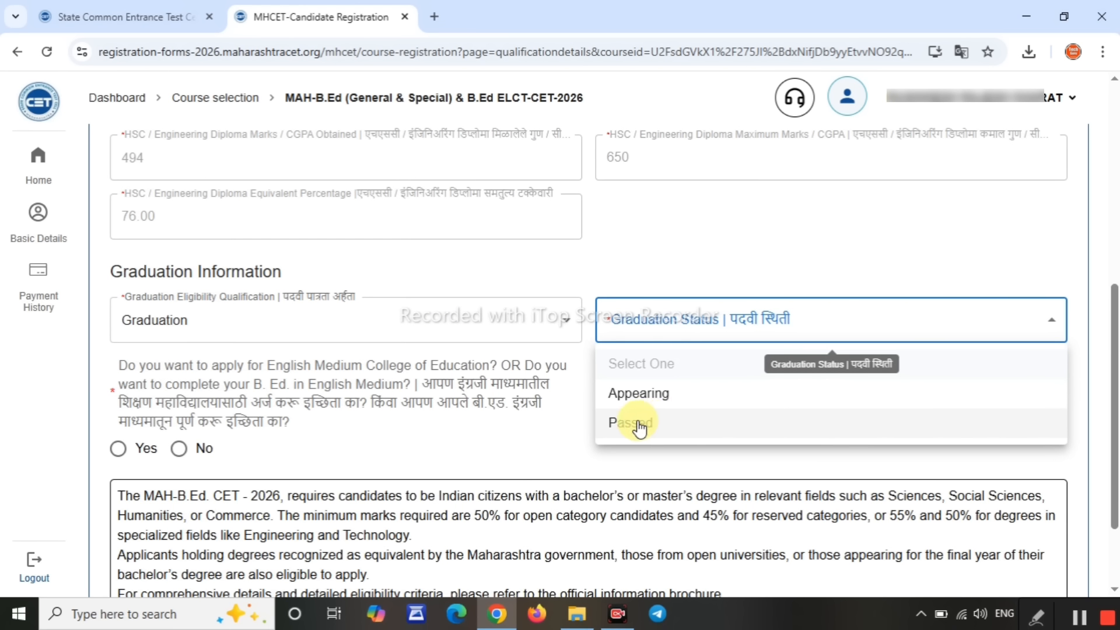
click(666, 425)
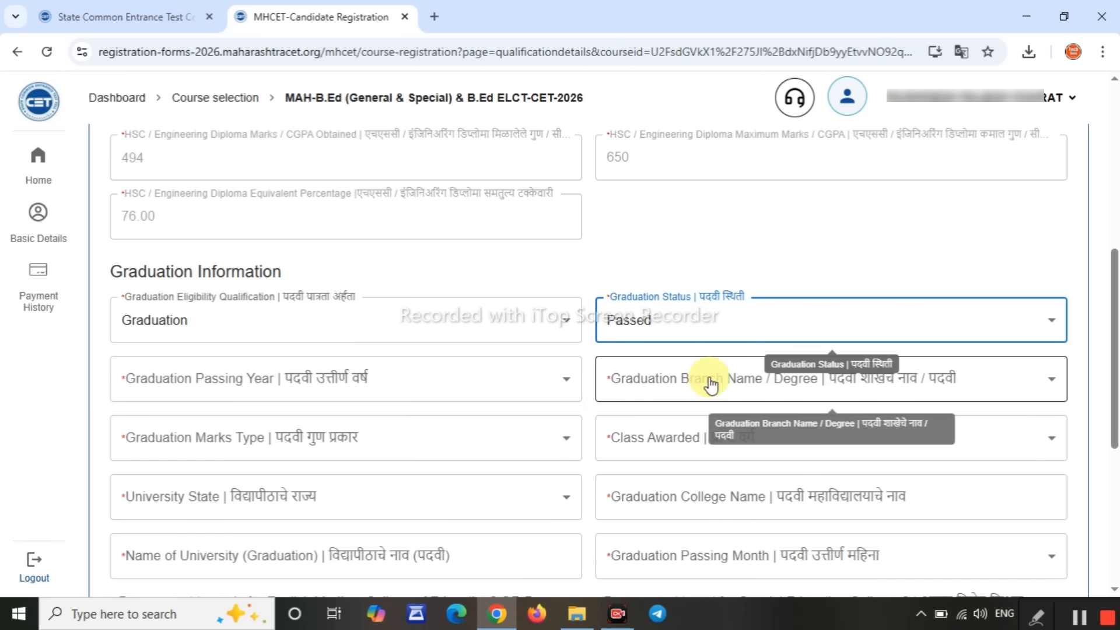
Step: Set the Graduation Passing Year to 2025
scroll(759, 263, down, 1)
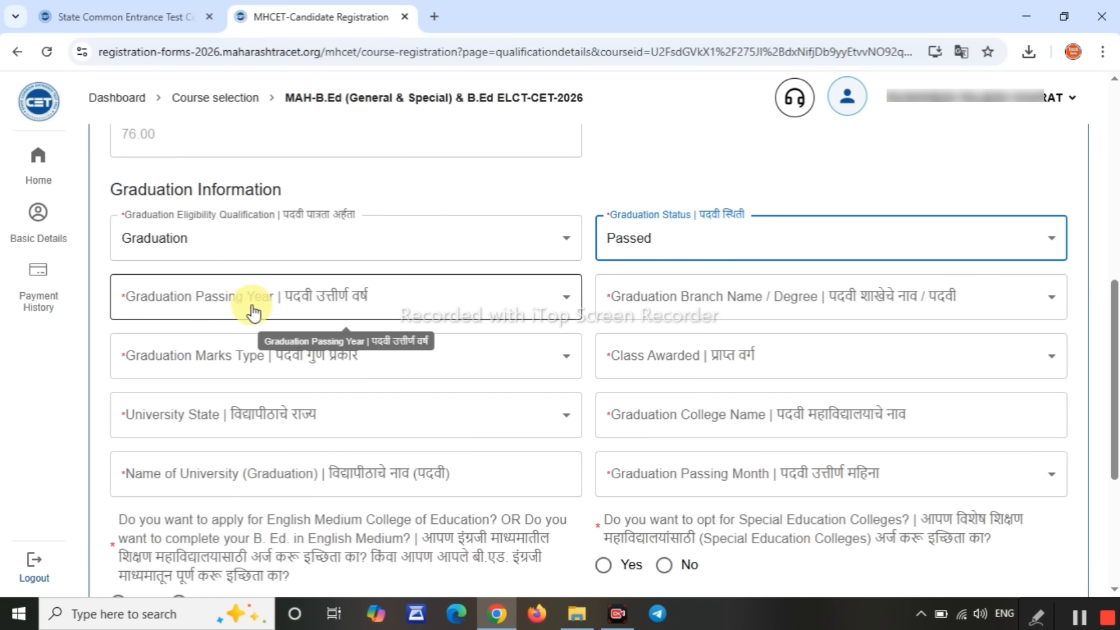
click(303, 309)
scroll(300, 426, up, 2)
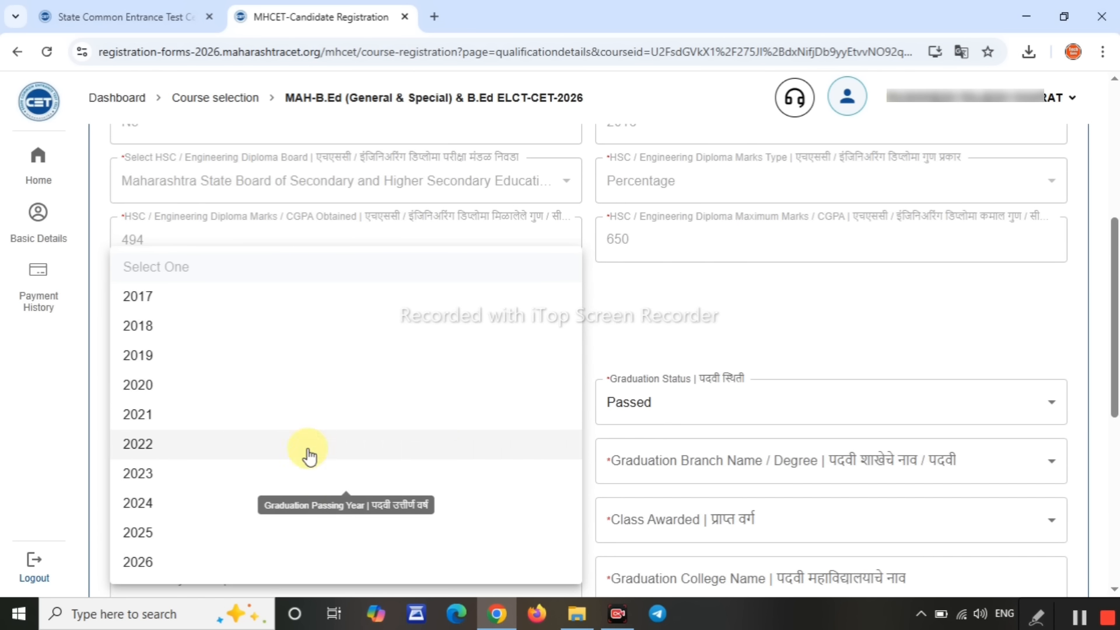
scroll(233, 443, down, 3)
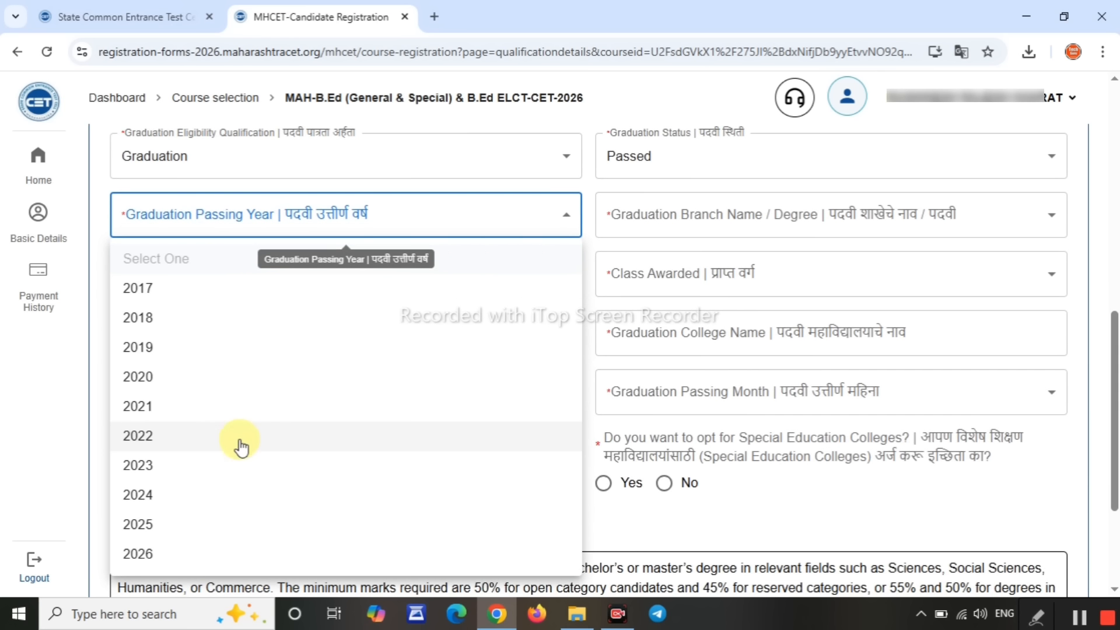
click(202, 525)
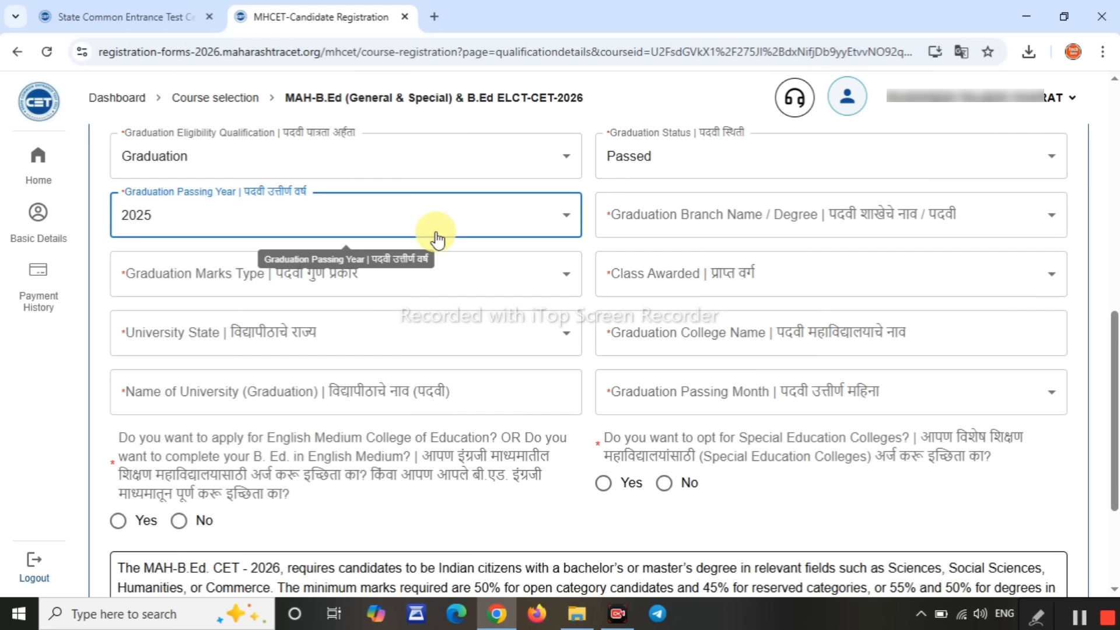
Step: Choose B.A. as the Graduation Branch Name / Degree
click(838, 231)
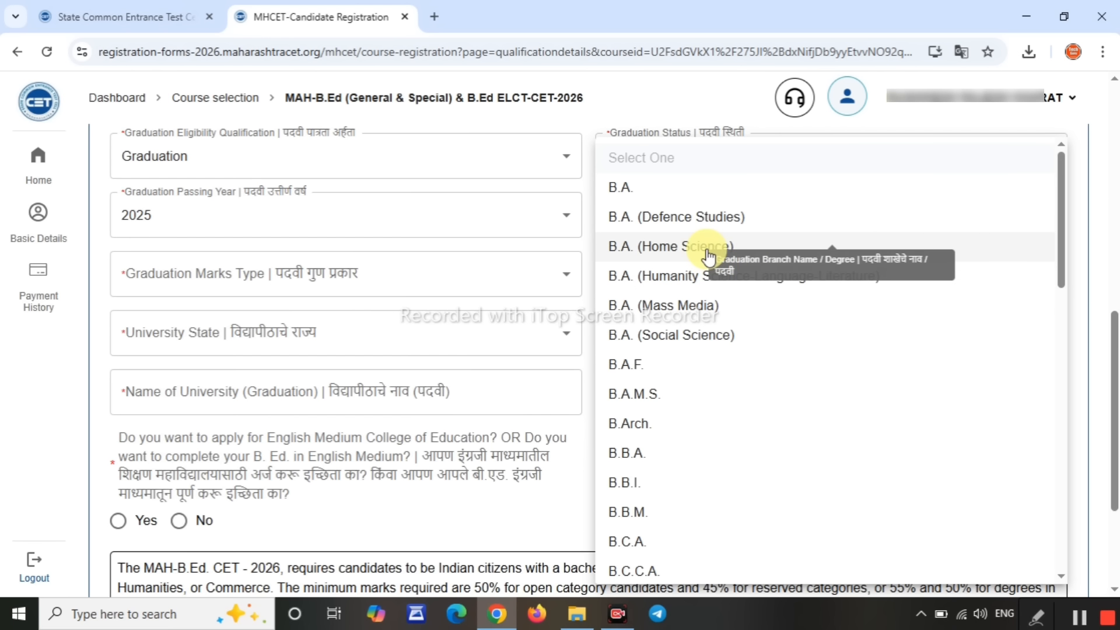
scroll(698, 379, down, 1)
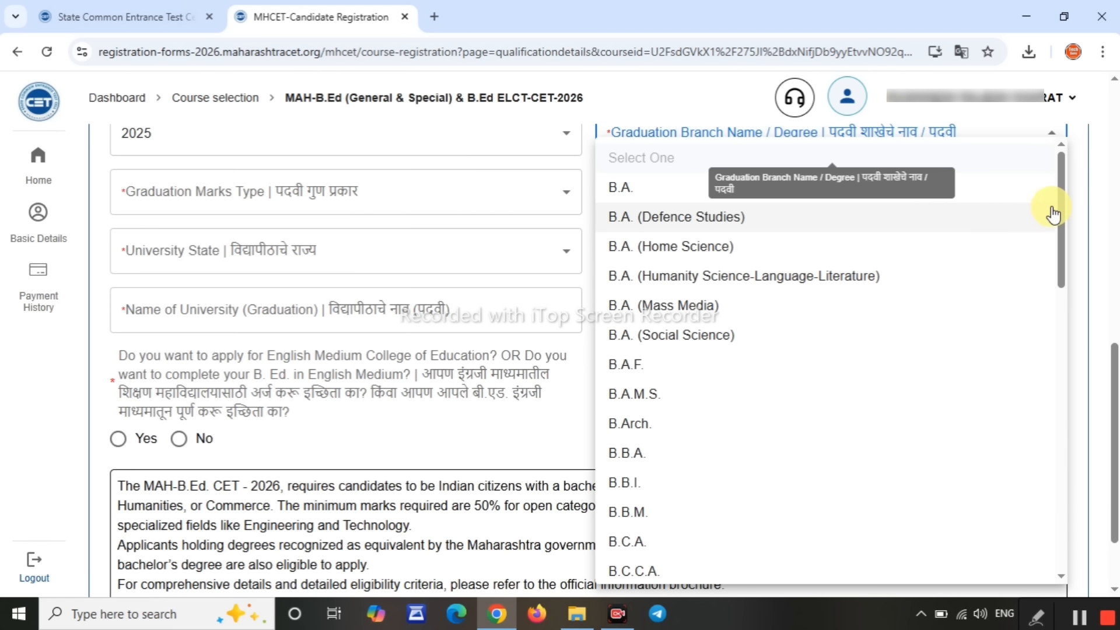
drag(1063, 217, 1035, 278)
scroll(648, 204, up, 1)
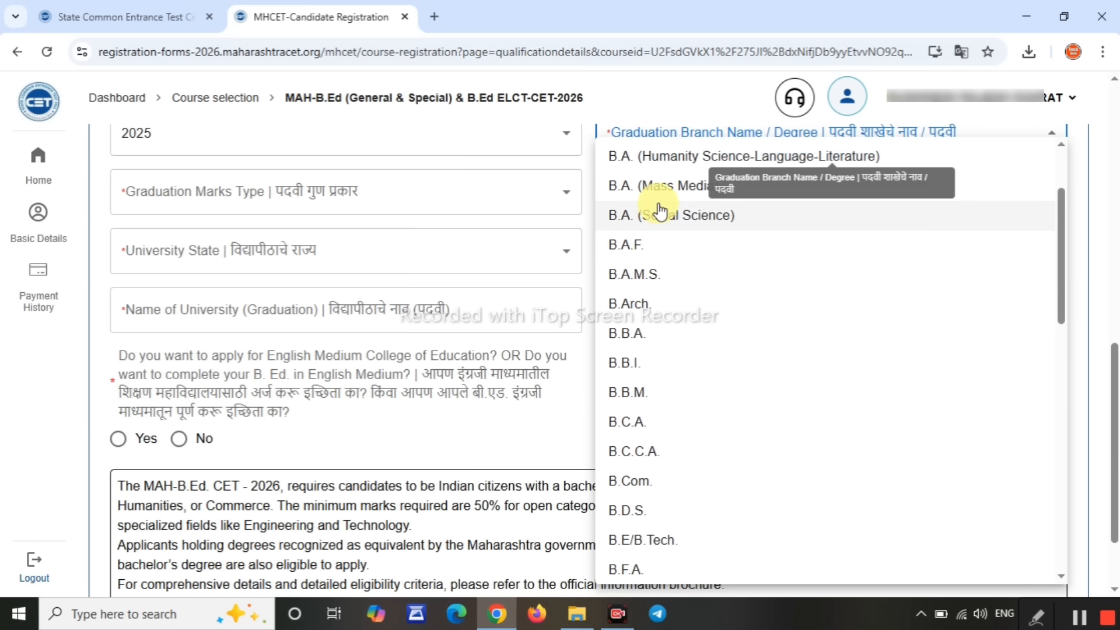
scroll(661, 211, up, 2)
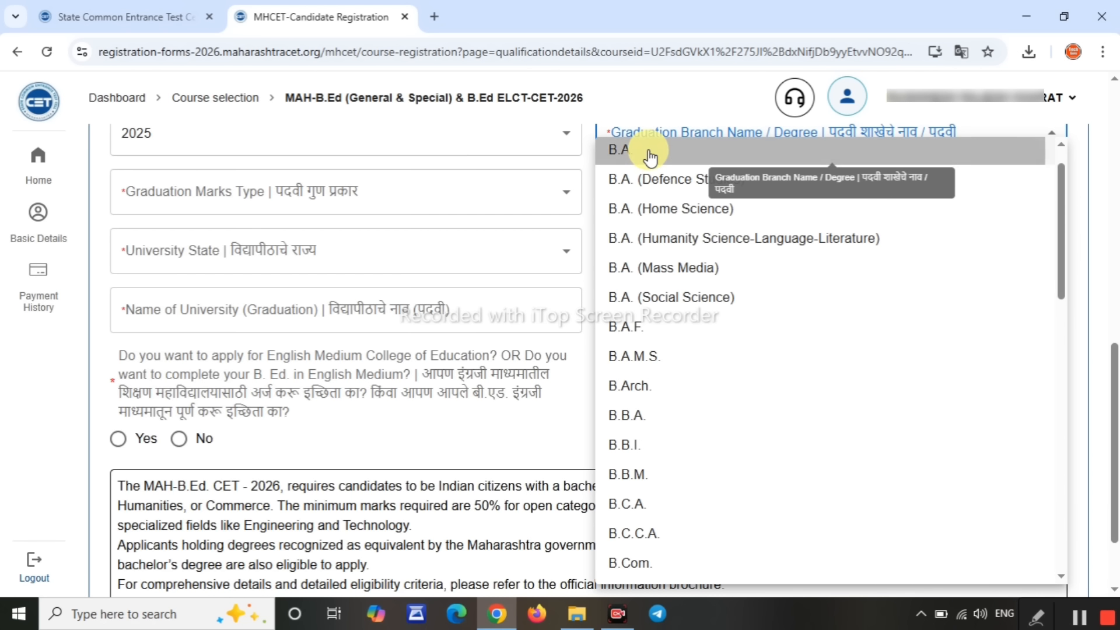
click(649, 155)
Step: Set the Specialization / Subjects of the graduation degree to Not Applicable
click(270, 192)
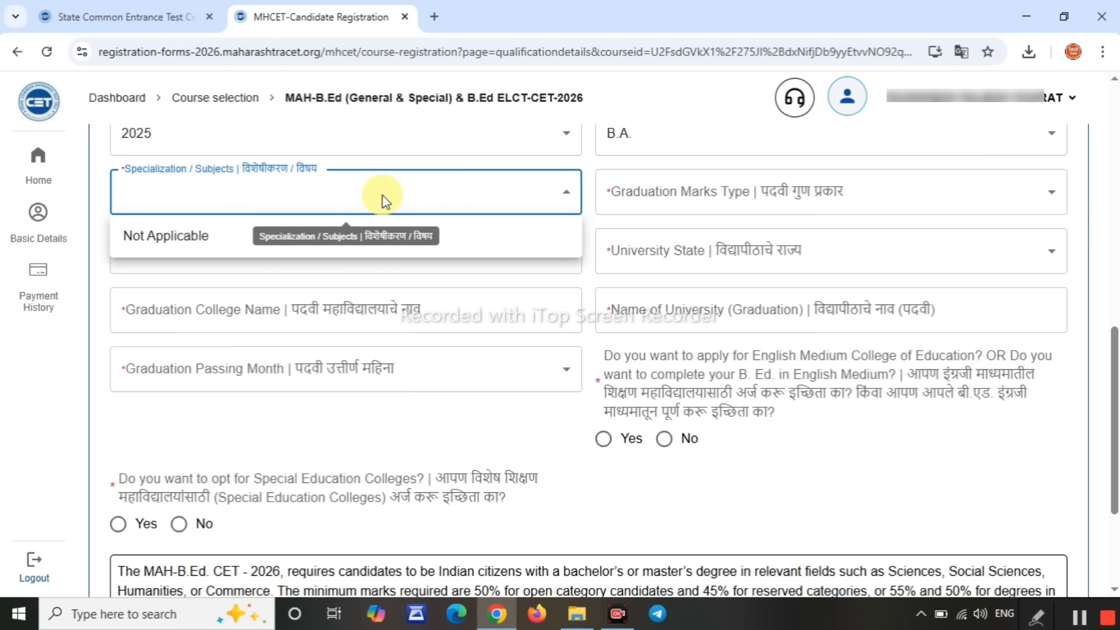
scroll(472, 275, up, 2)
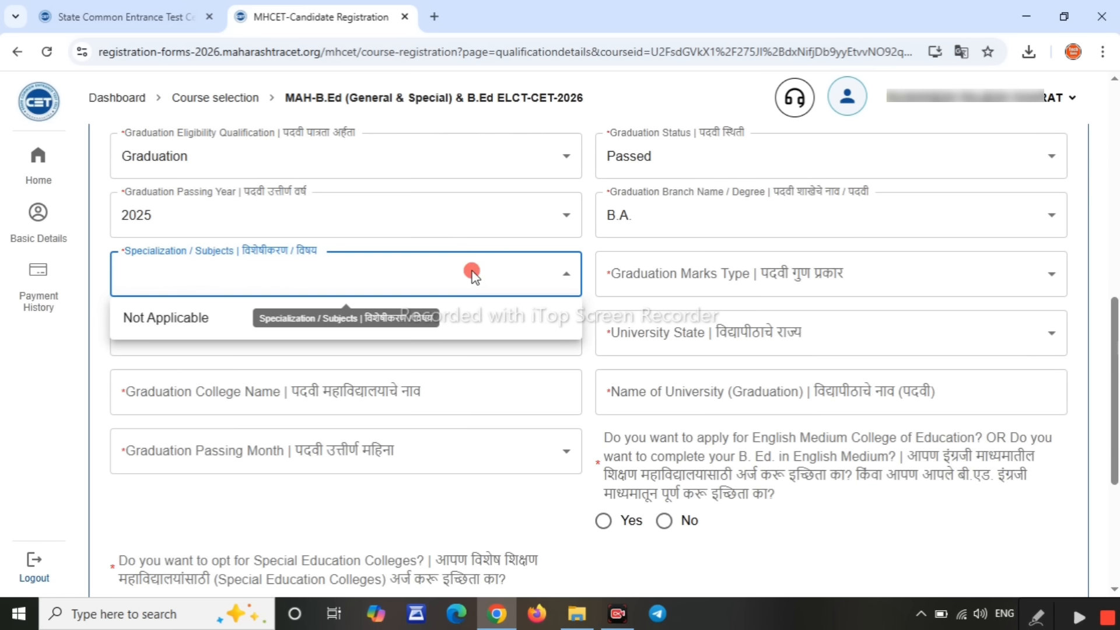
click(231, 321)
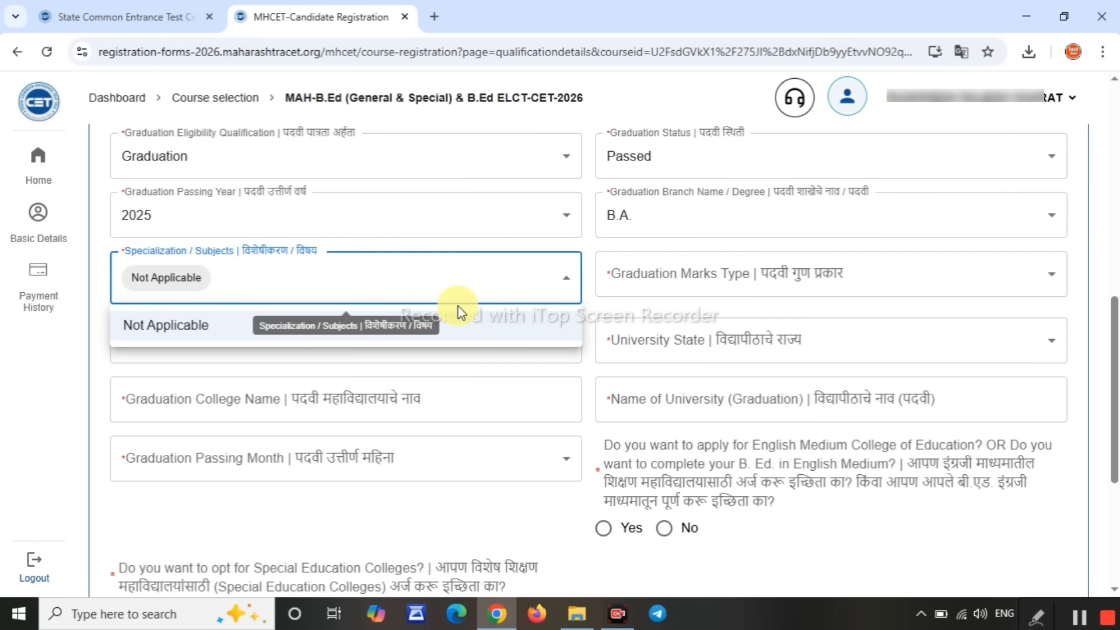
click(677, 261)
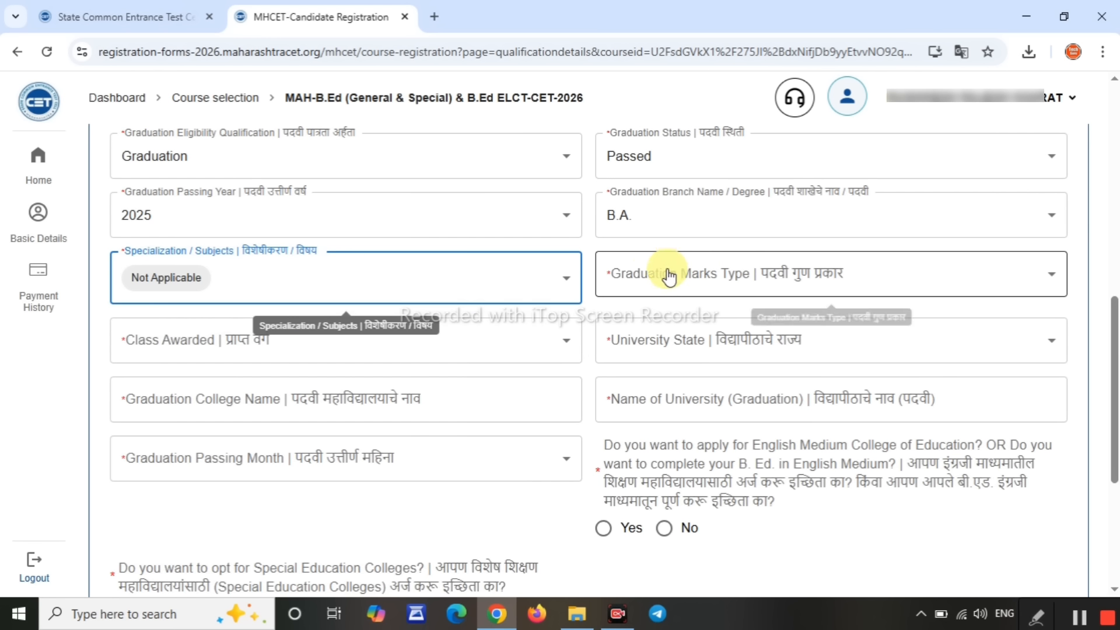
Step: Set the Graduation Marks Type to Percentage and enter 890 marks obtained out of a maximum of 1200
click(760, 278)
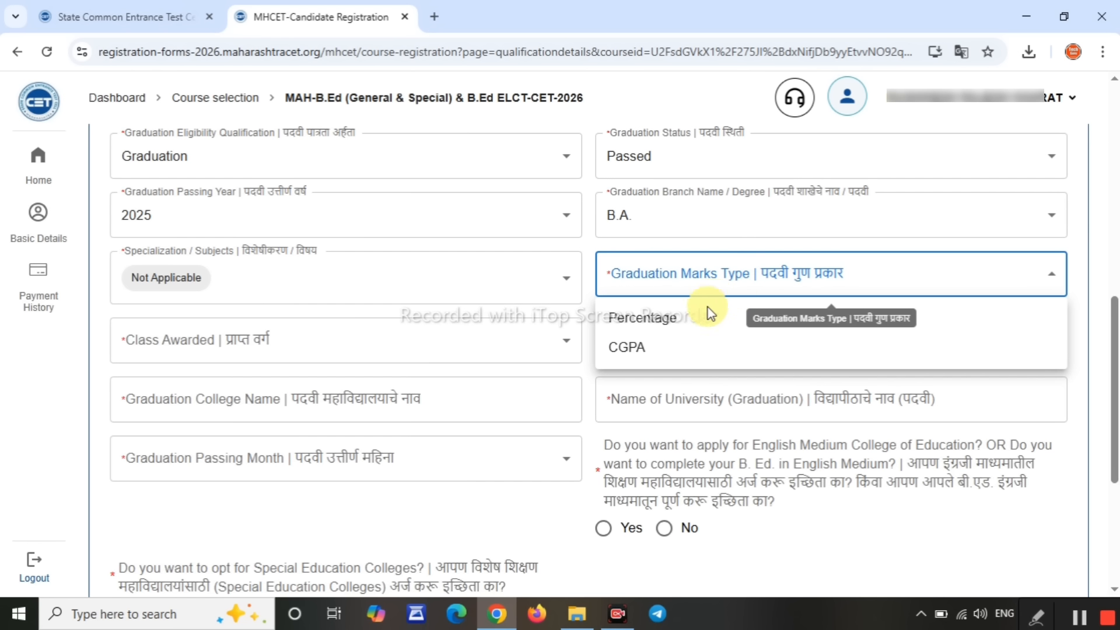
click(703, 321)
scroll(583, 321, down, 1)
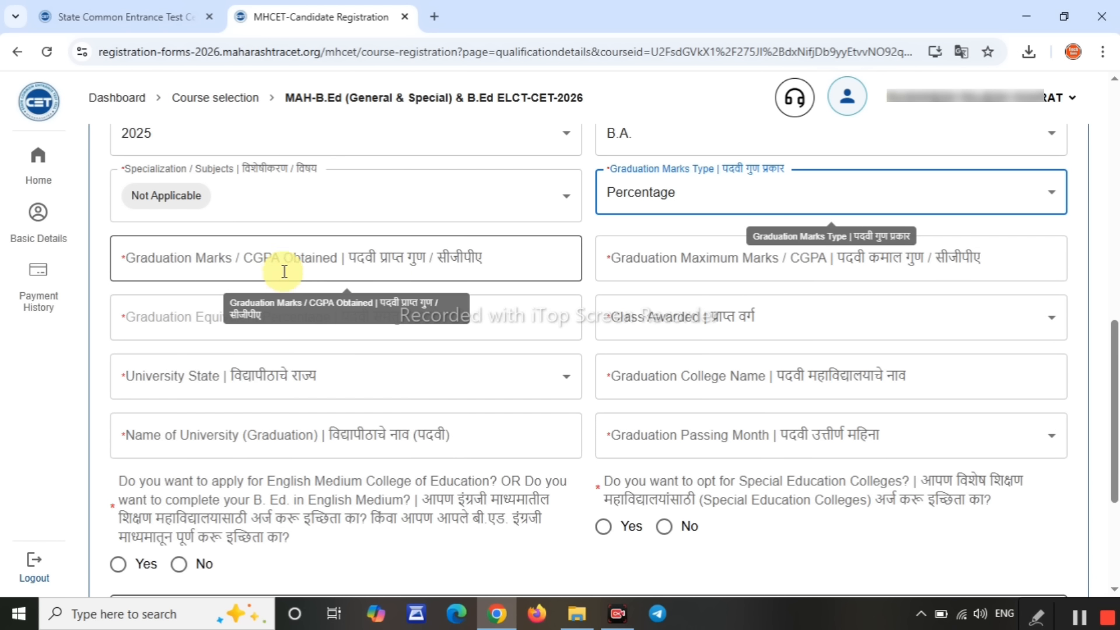
click(323, 262)
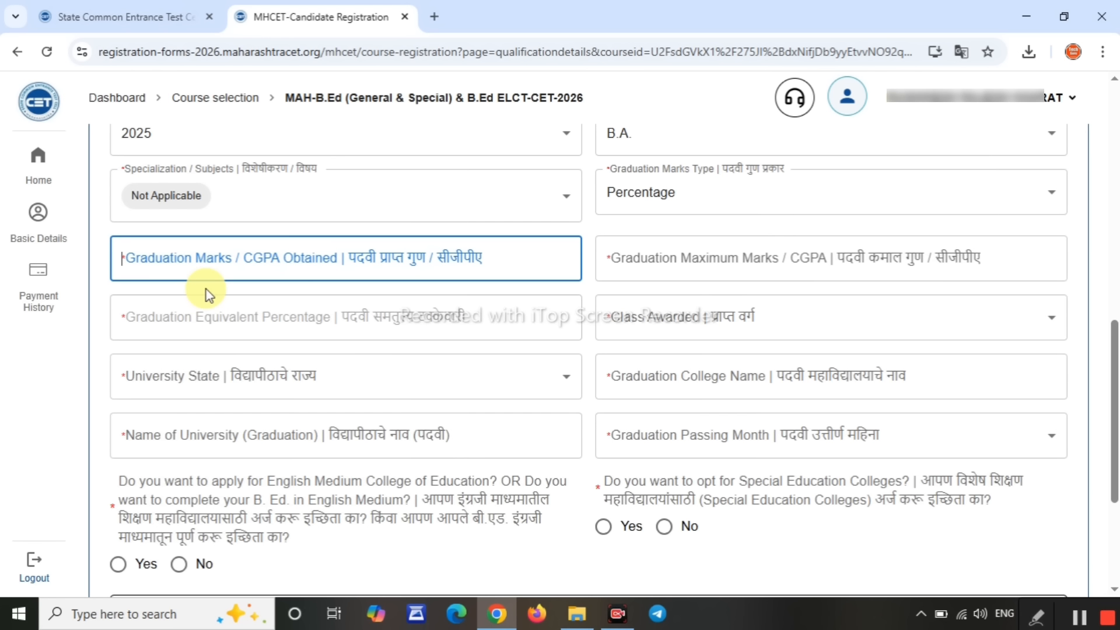
text(890)
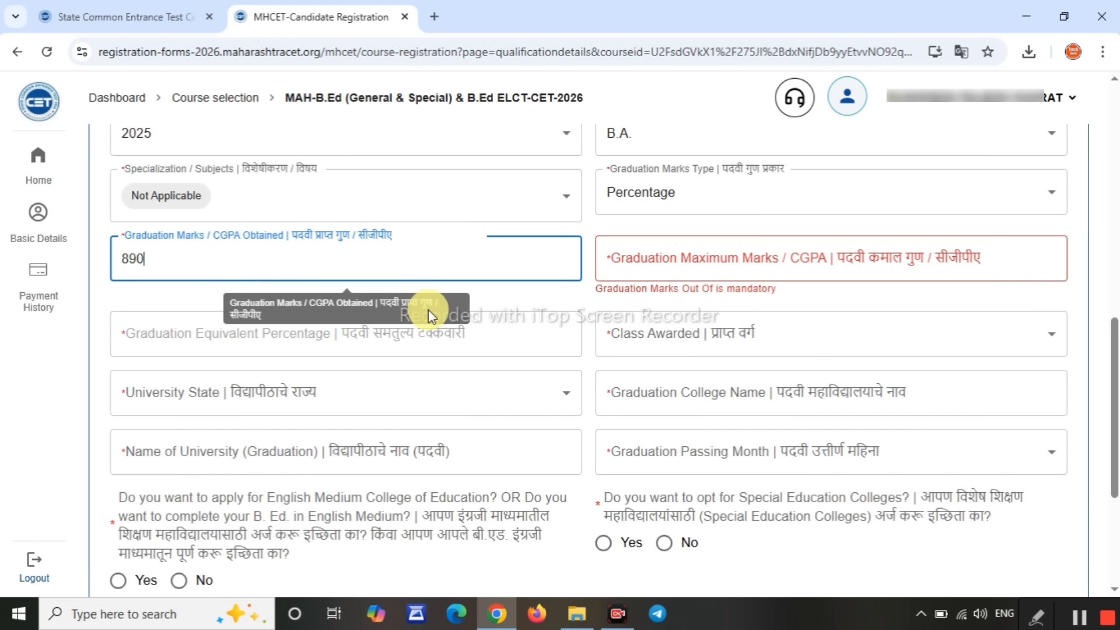
click(619, 290)
click(665, 257)
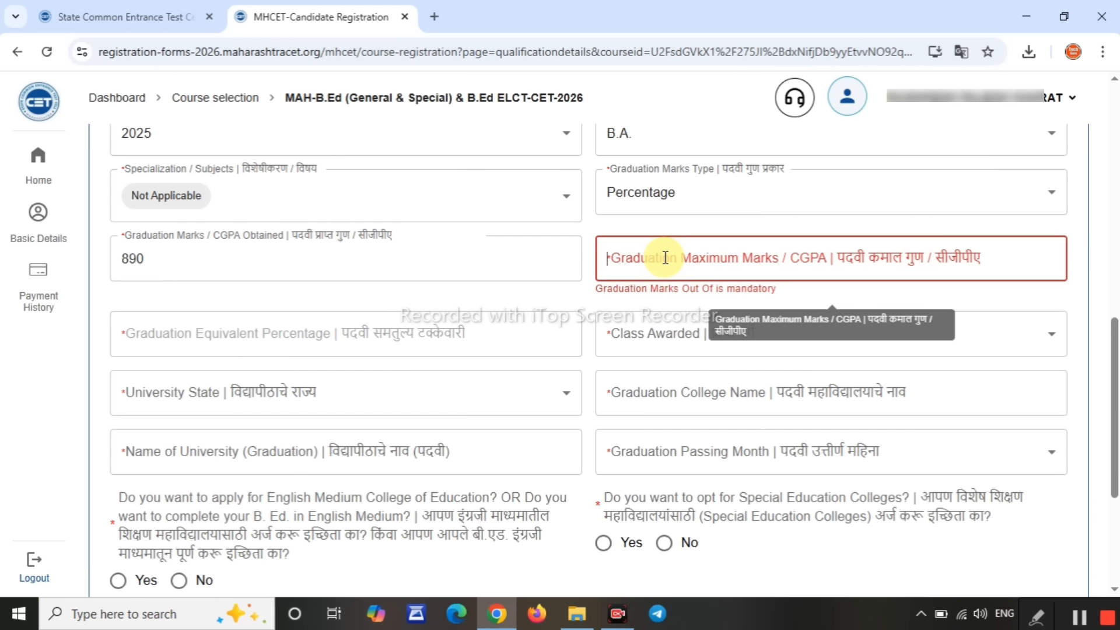
text(1200)
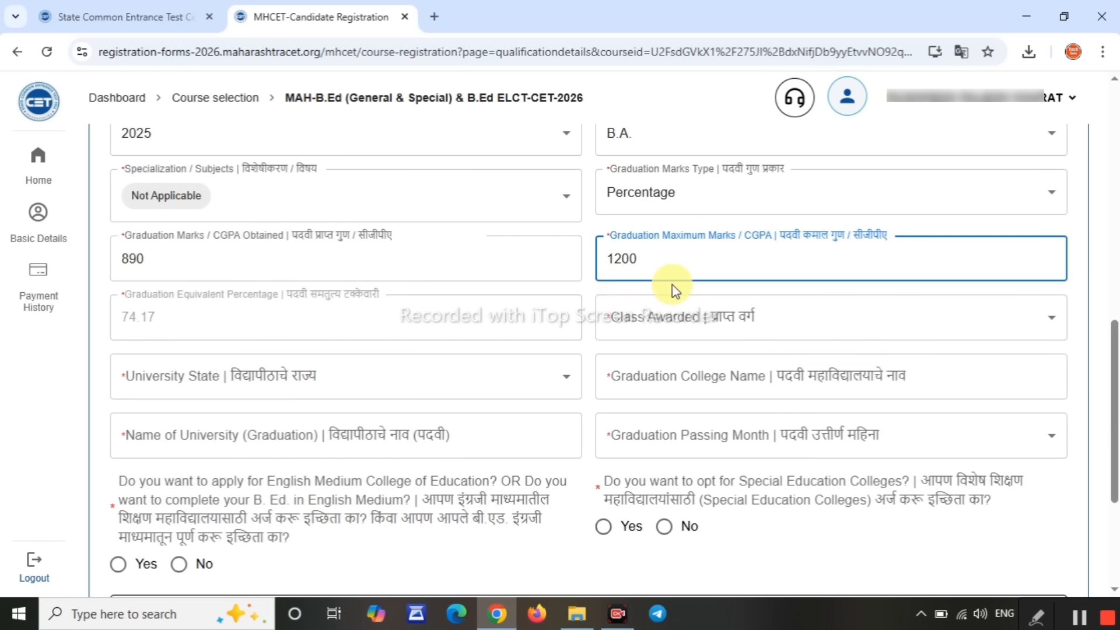
Step: Set the graduation Class Awarded to First Class and the University State to Maharashtra
click(701, 309)
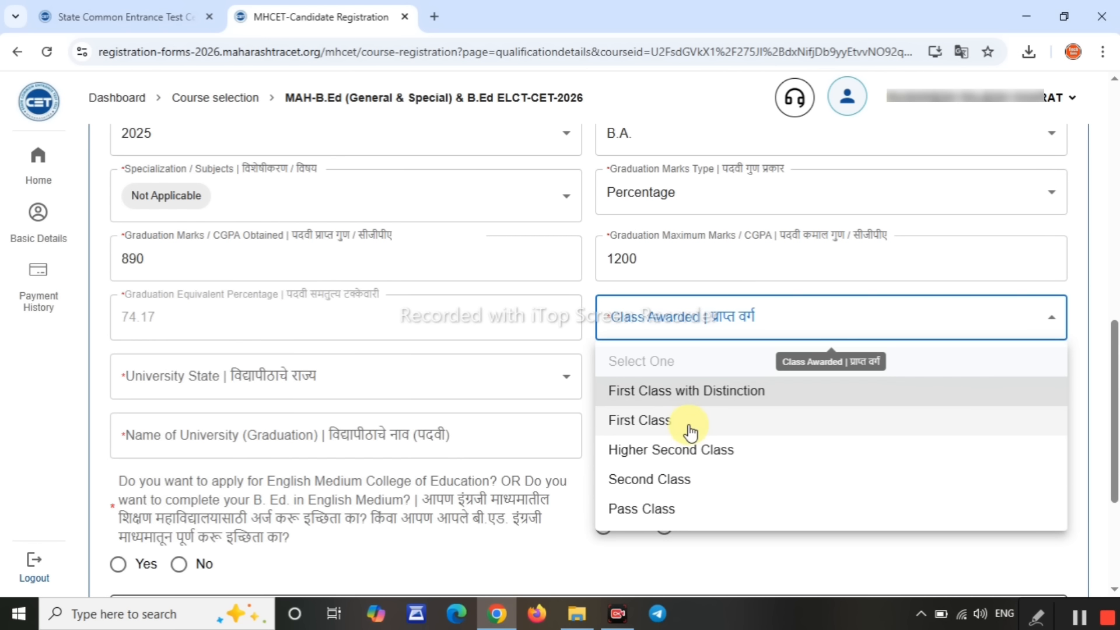
click(671, 427)
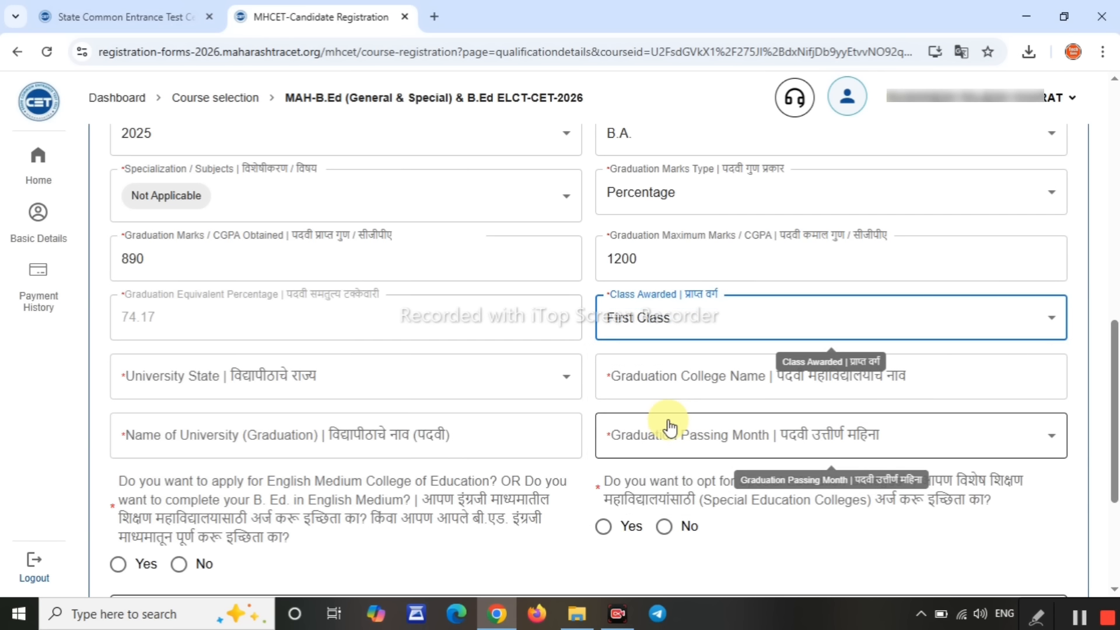
click(266, 385)
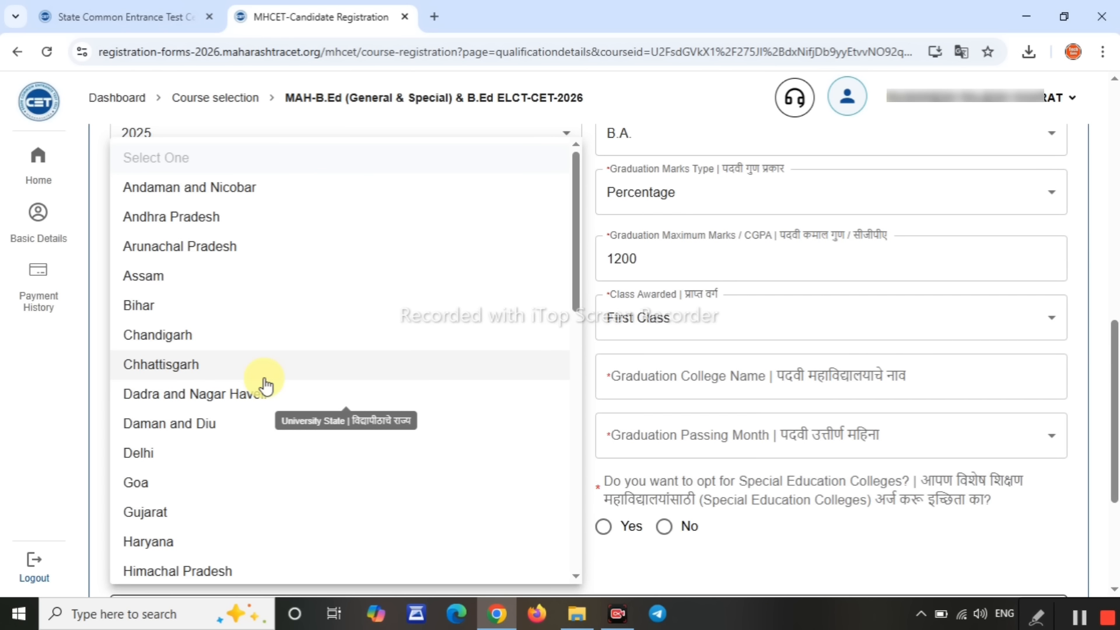
scroll(317, 345, down, 3)
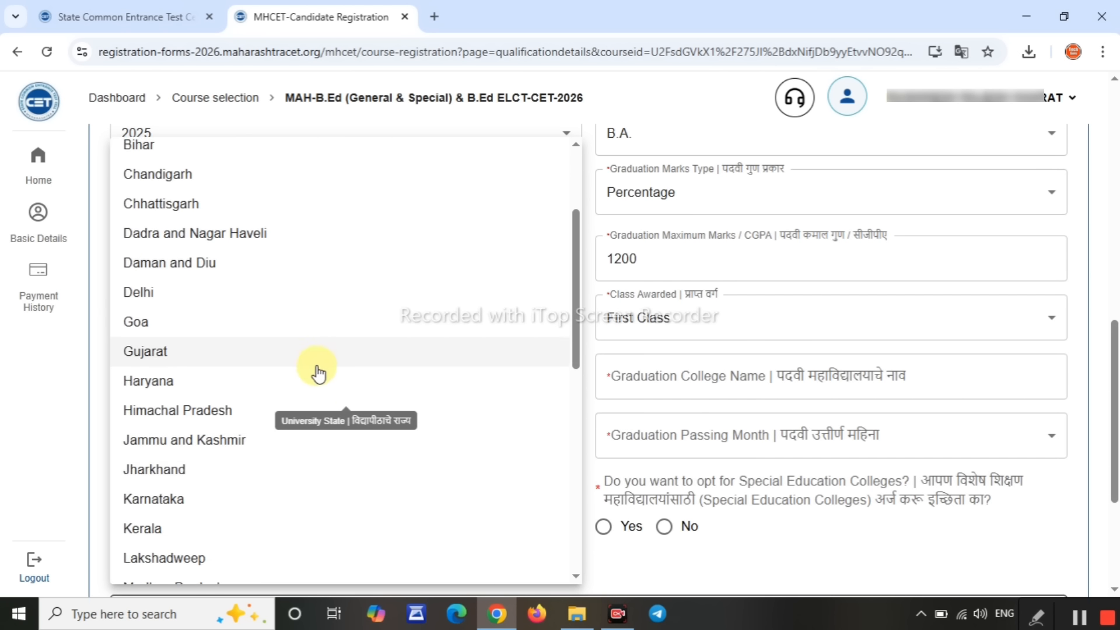
scroll(257, 513, down, 2)
click(250, 530)
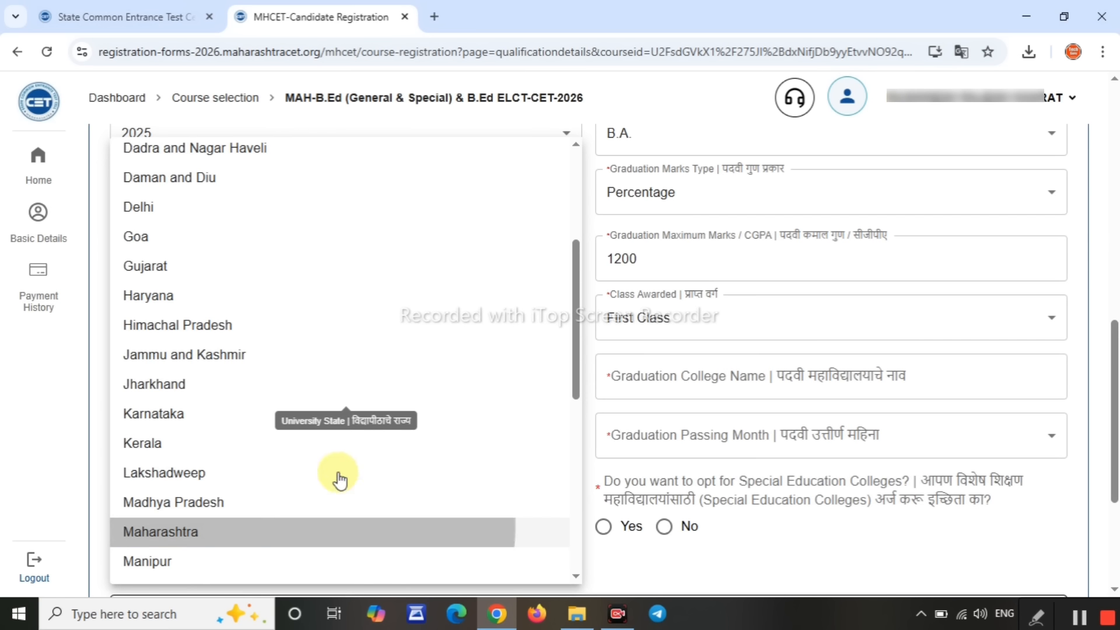
Step: Enter NARAYAN RAO COLLELE ARTS COLLEGE DUSARBID as the Graduation College Name
click(696, 383)
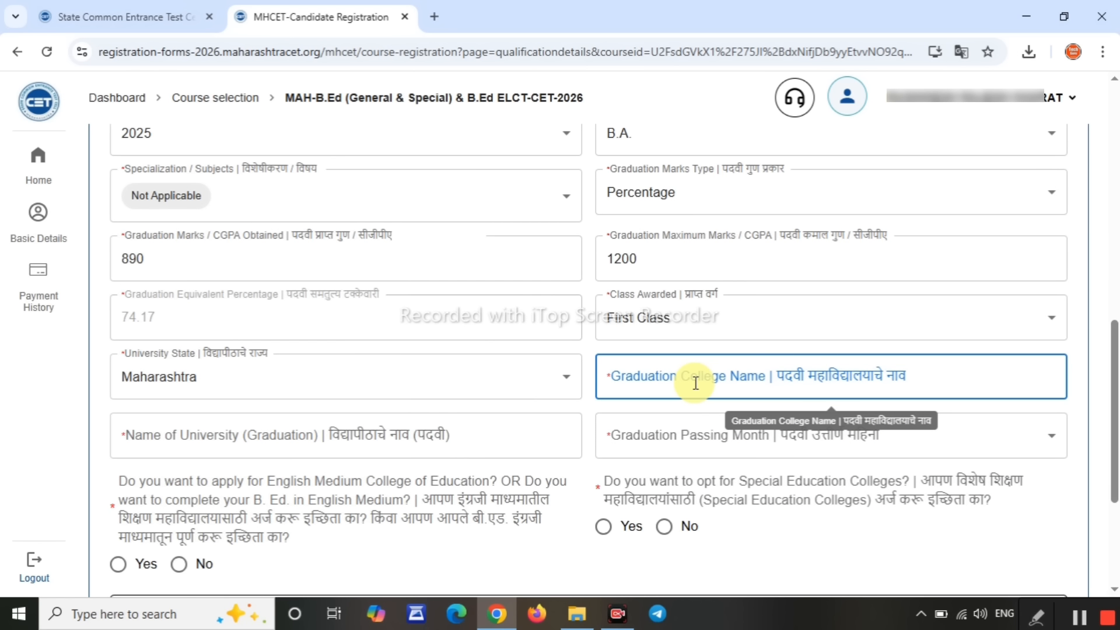
text(y)
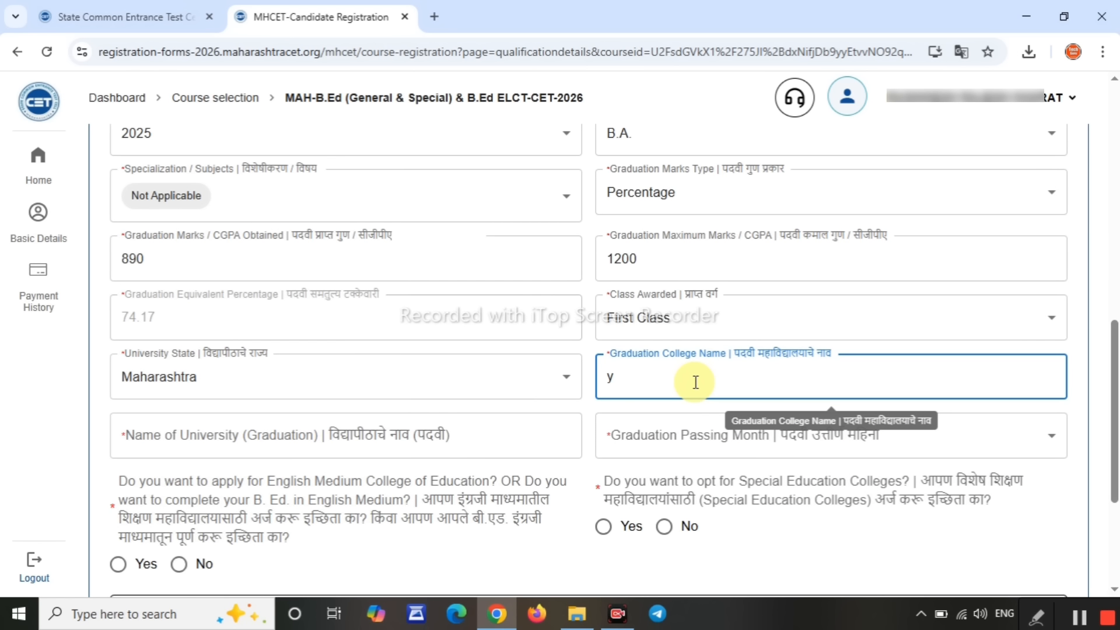
key(BackSpace)
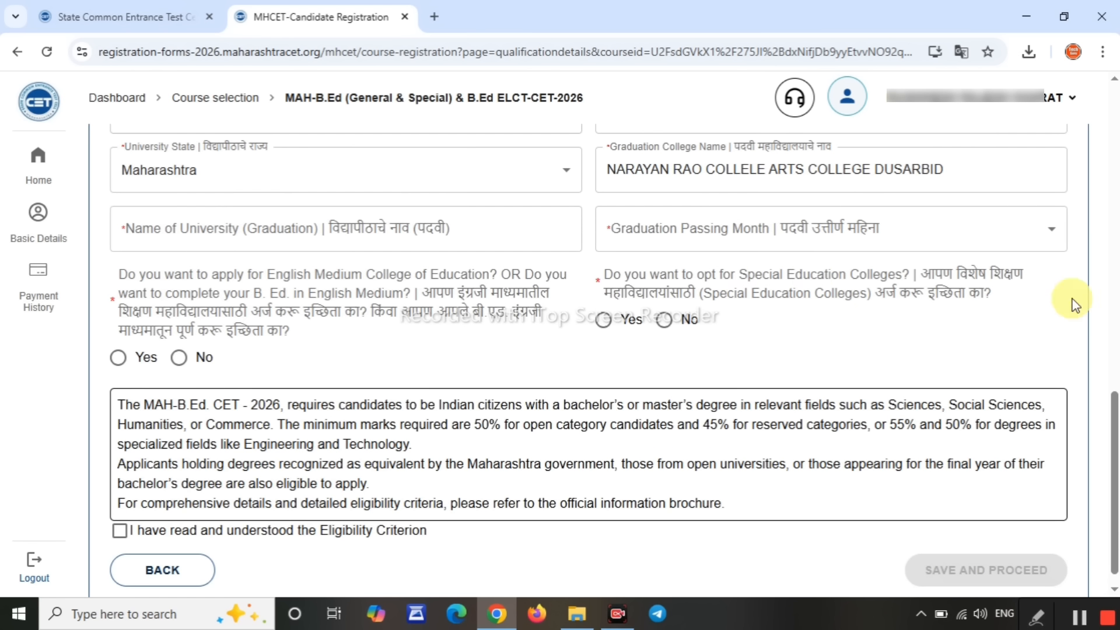
Step: Enter YCMOU NASHIK as the graduation university and set the Graduation Passing Month to April
click(381, 235)
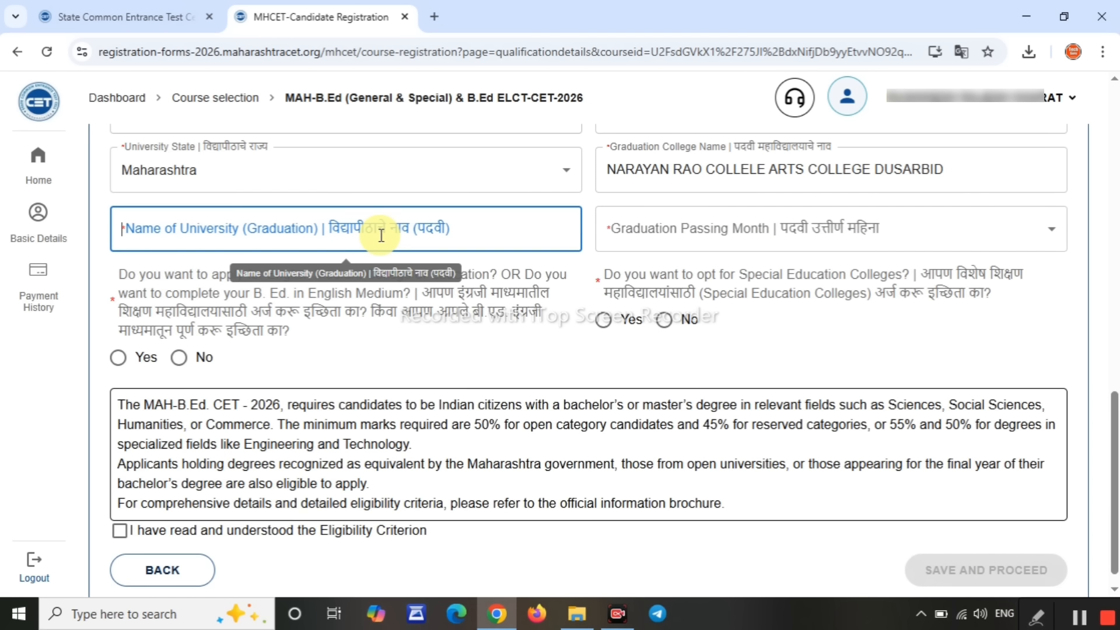
text(YCMOU NASHIK)
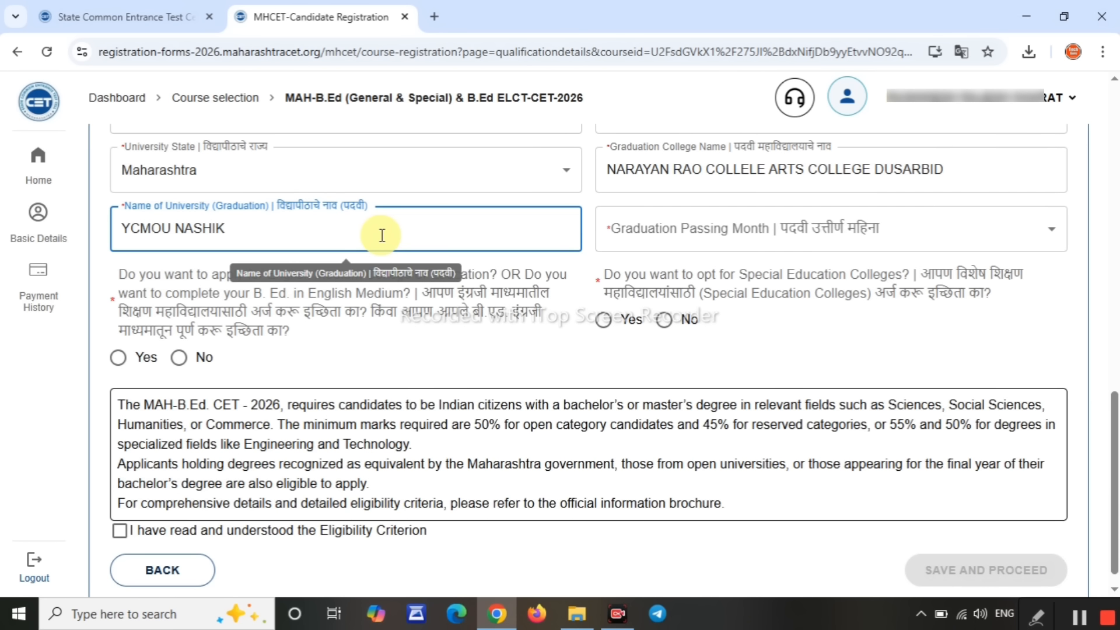
click(766, 241)
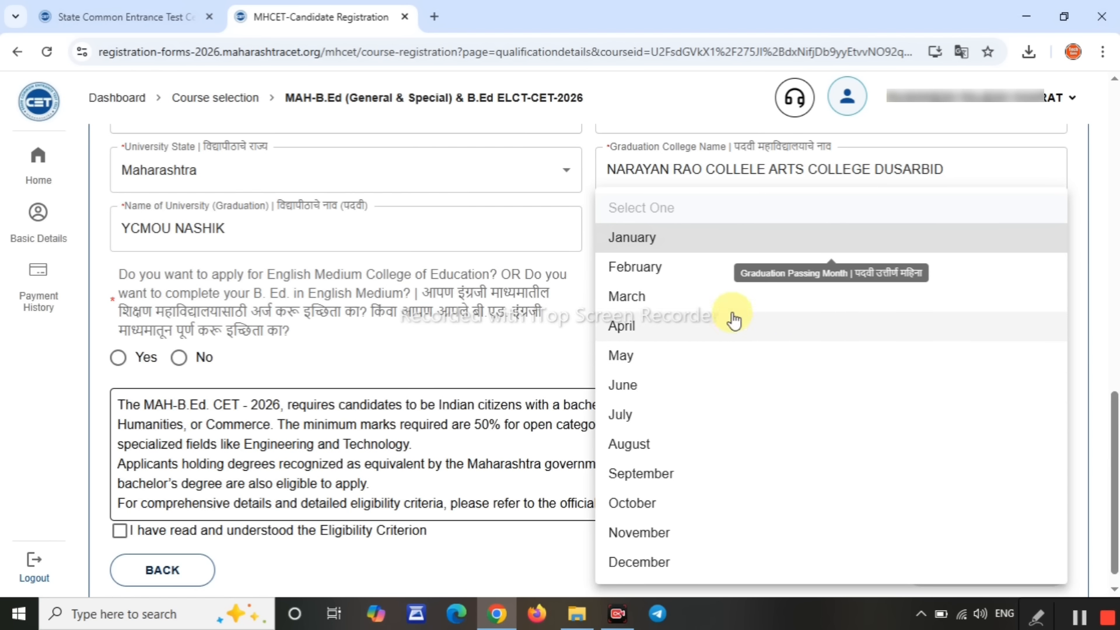
click(717, 340)
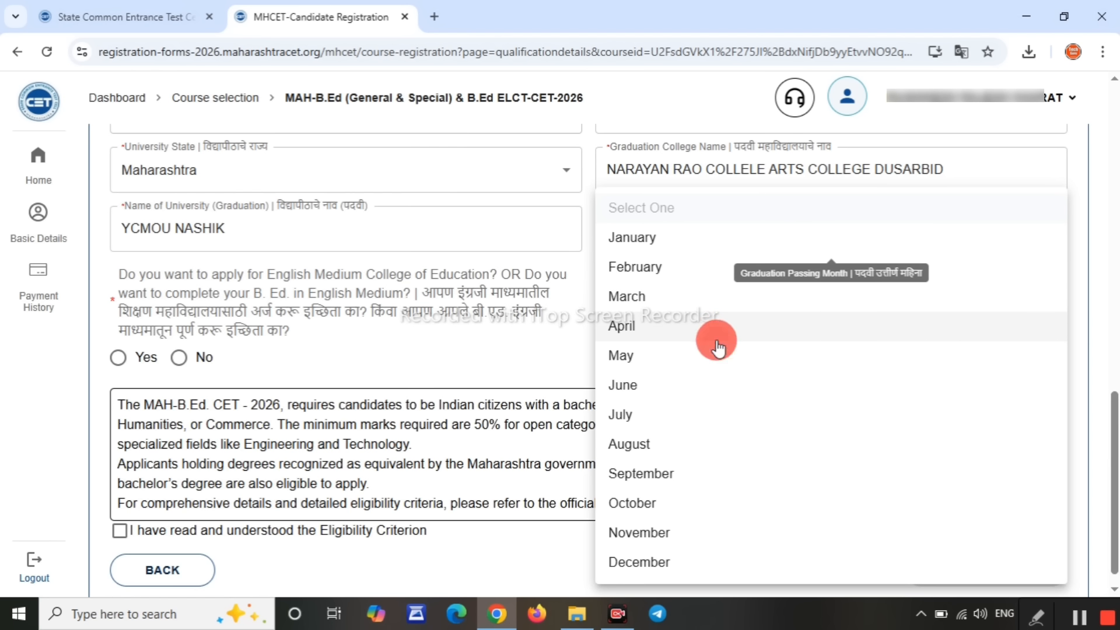
click(324, 363)
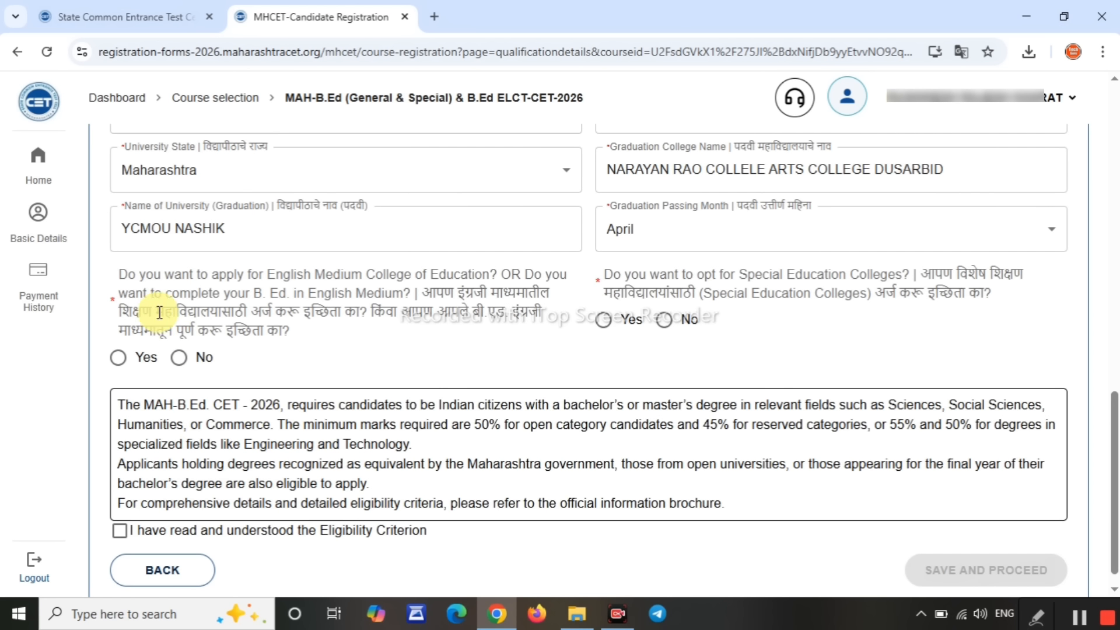
Step: Answer No to both the English Medium College of Education question and the Special Education Colleges question
click(175, 358)
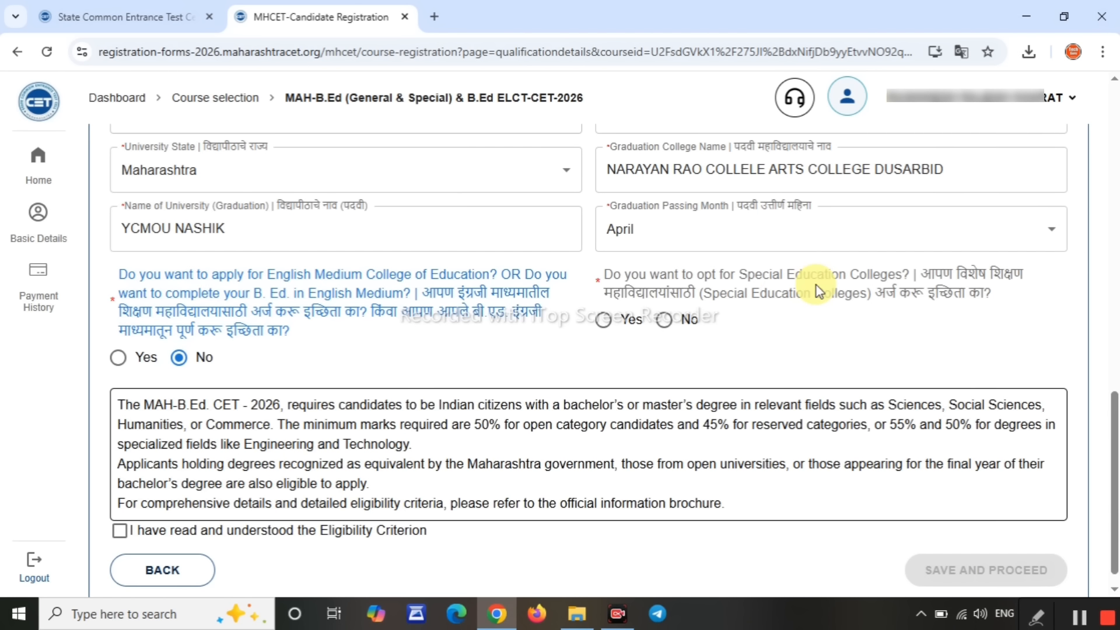
drag(743, 274, 828, 273)
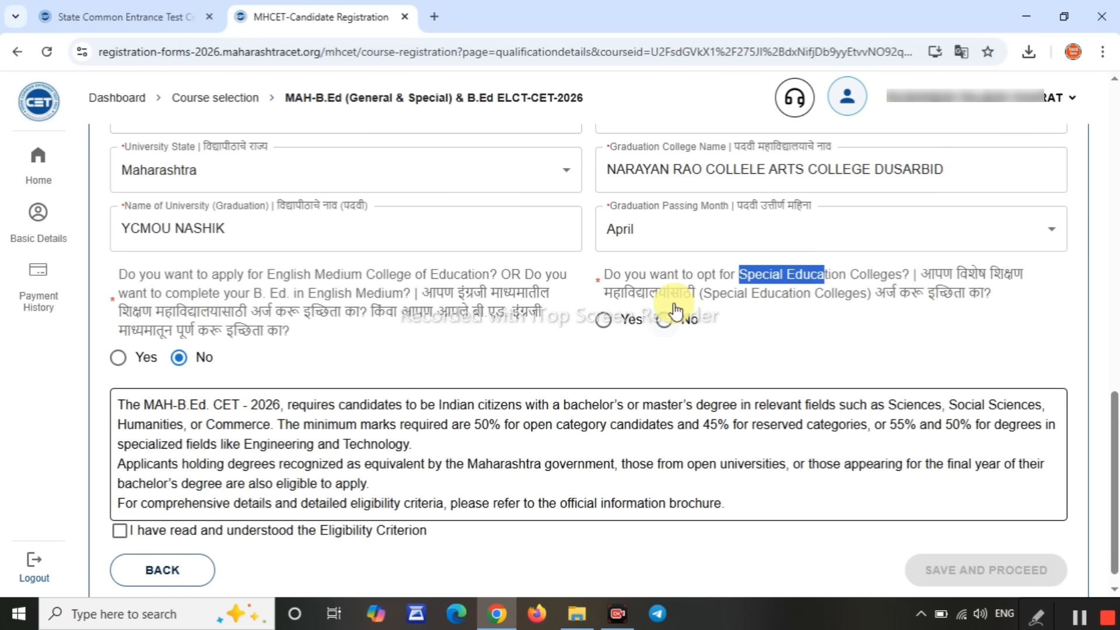
click(665, 319)
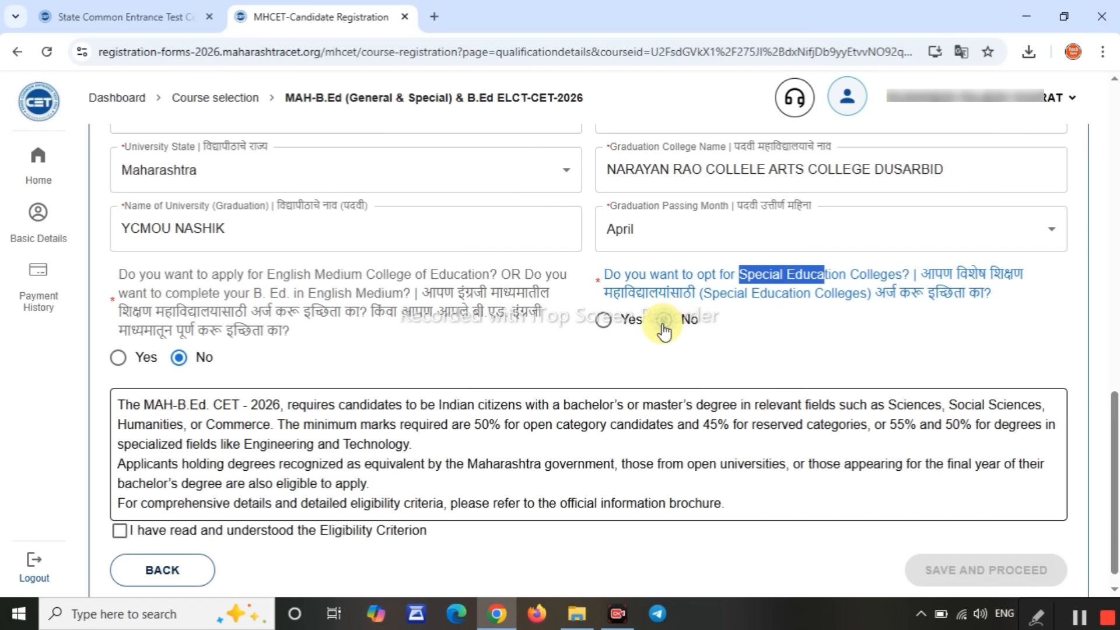
Step: Accept the Eligibility Criterion declaration and save the qualification details to proceed to the examination details
scroll(540, 350, down, 1)
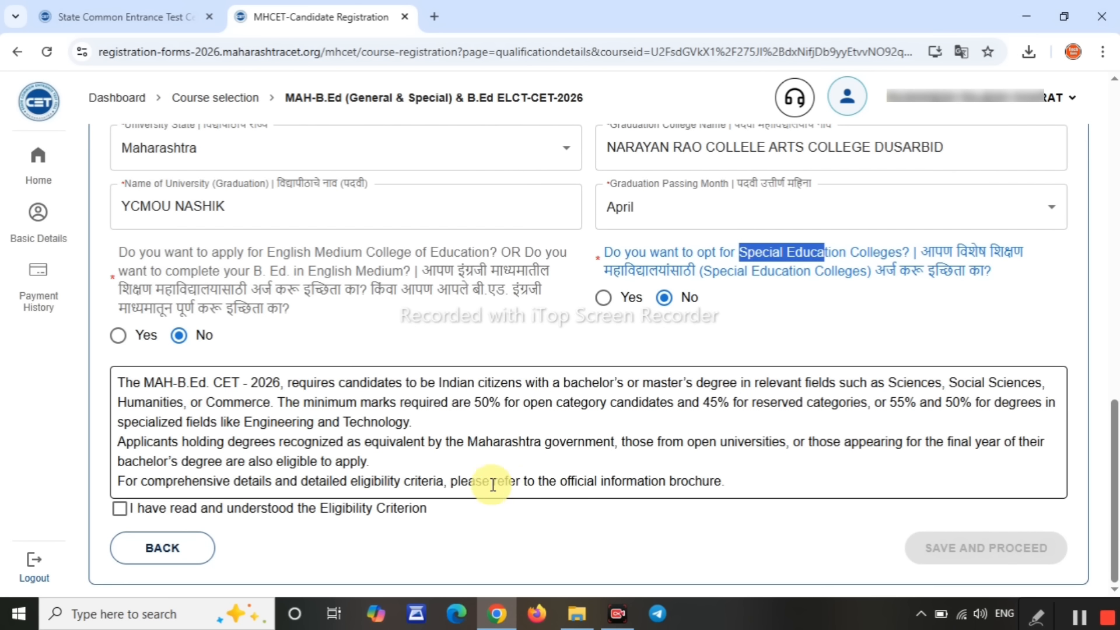
click(120, 510)
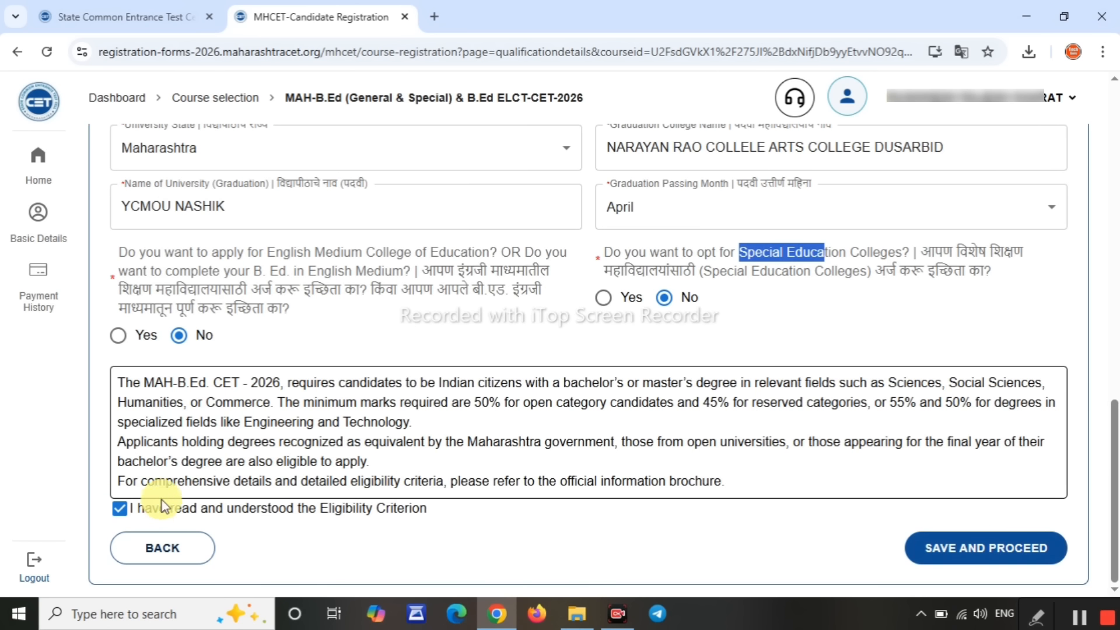
click(981, 560)
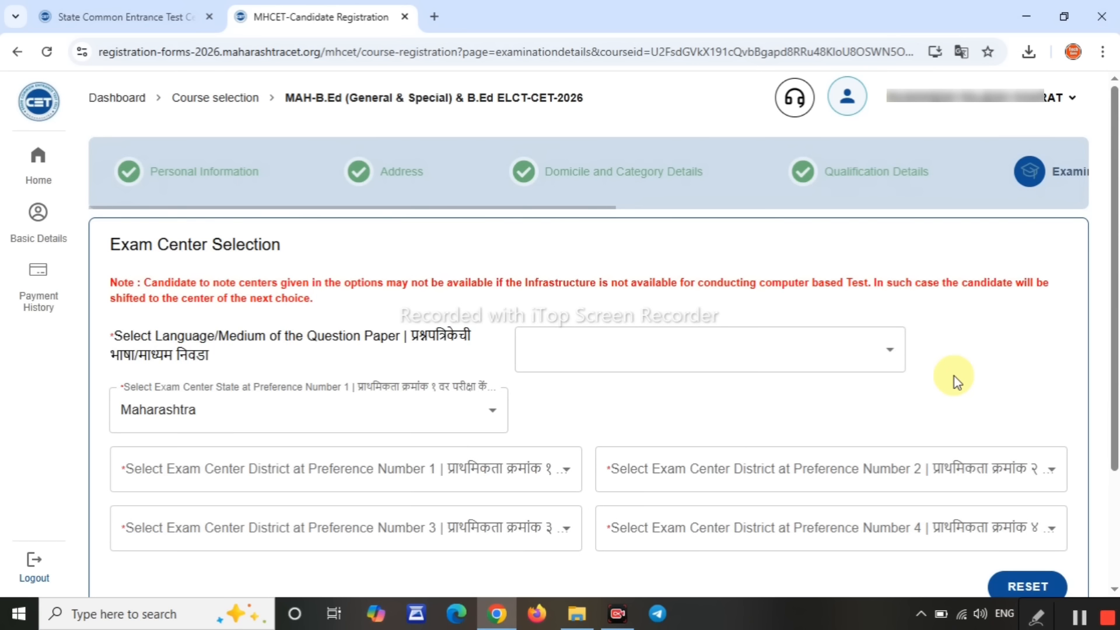
Step: Set the Language/Medium of the Question Paper to Marathi in the Exam Center Selection
drag(157, 336, 300, 330)
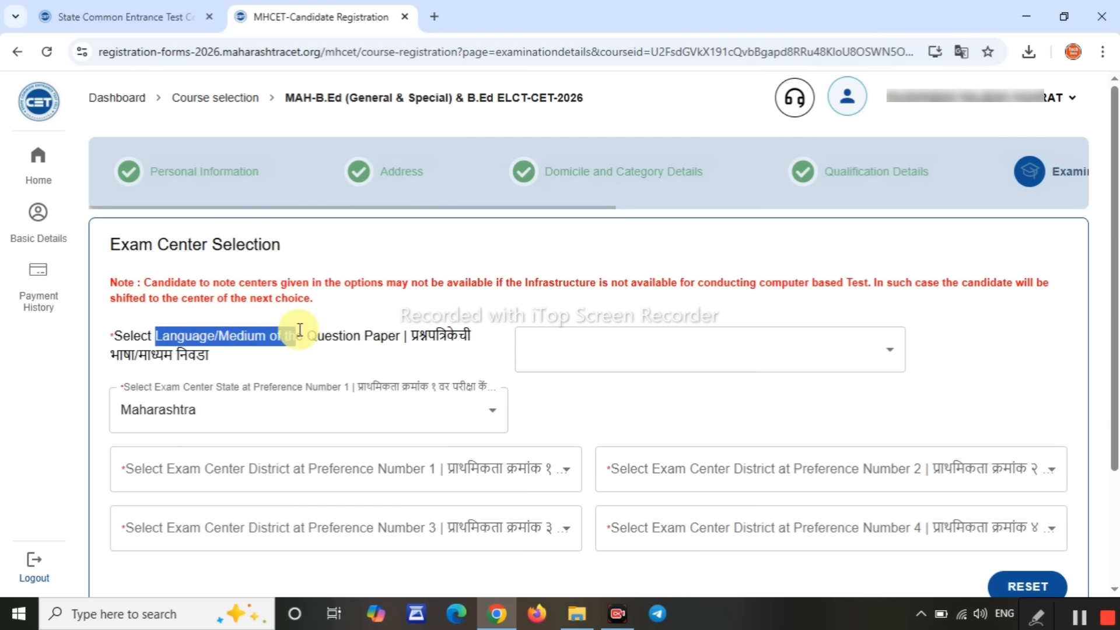
click(590, 352)
click(583, 420)
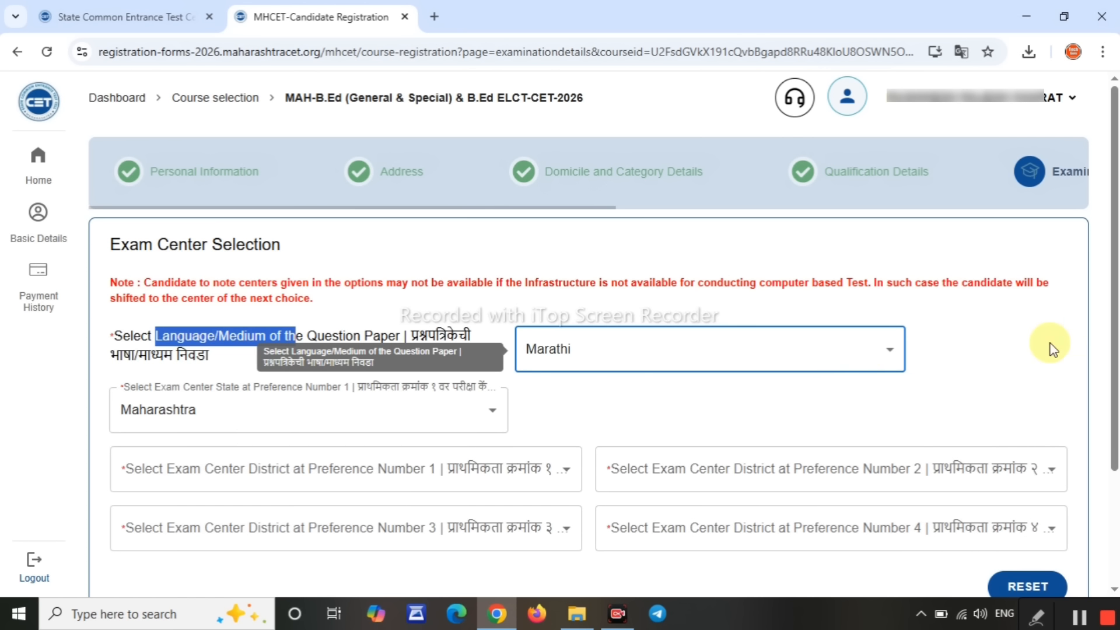
click(1080, 331)
Step: Set exam center district preferences 1 to 4 to Buldhana, Amravati, Chhatrapati Sambhajinagar and Akola
drag(1117, 279, 1110, 371)
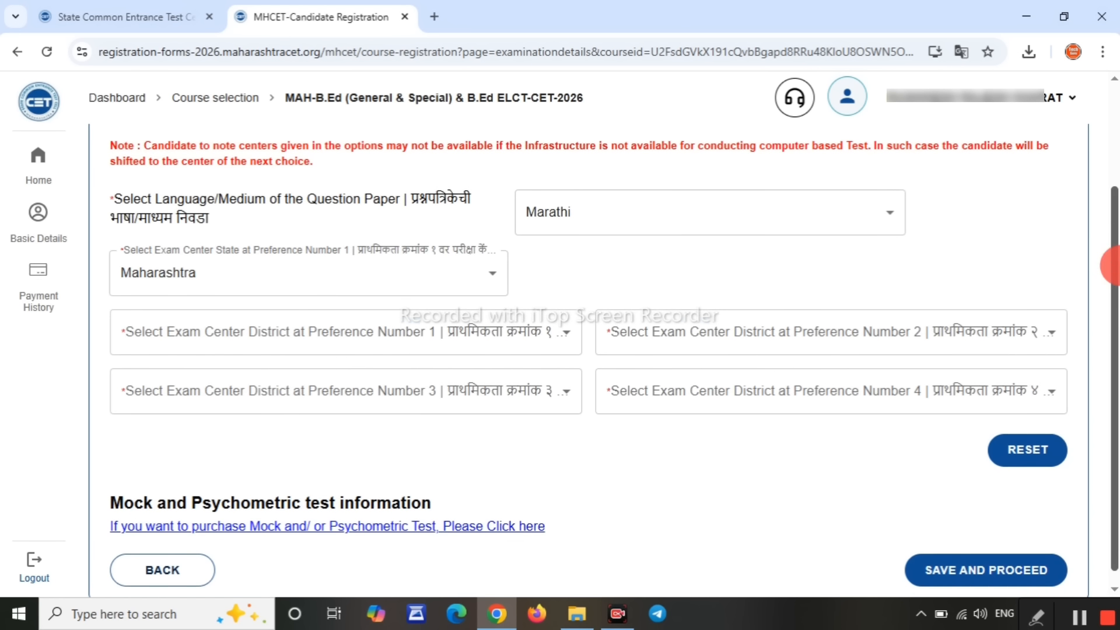
drag(1114, 245, 1114, 261)
click(361, 327)
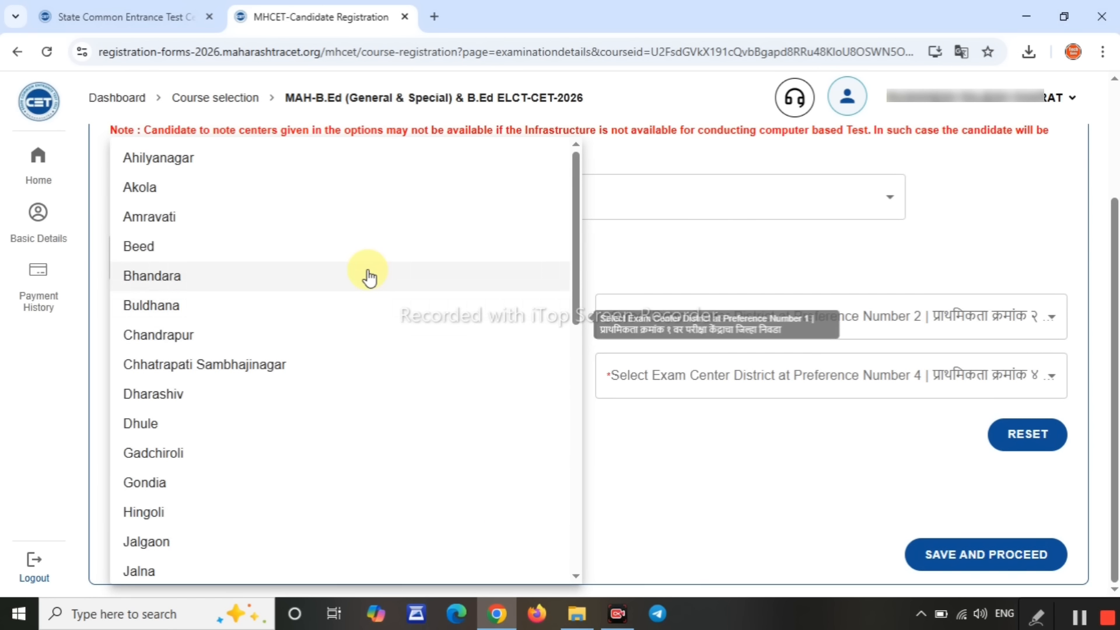
click(360, 307)
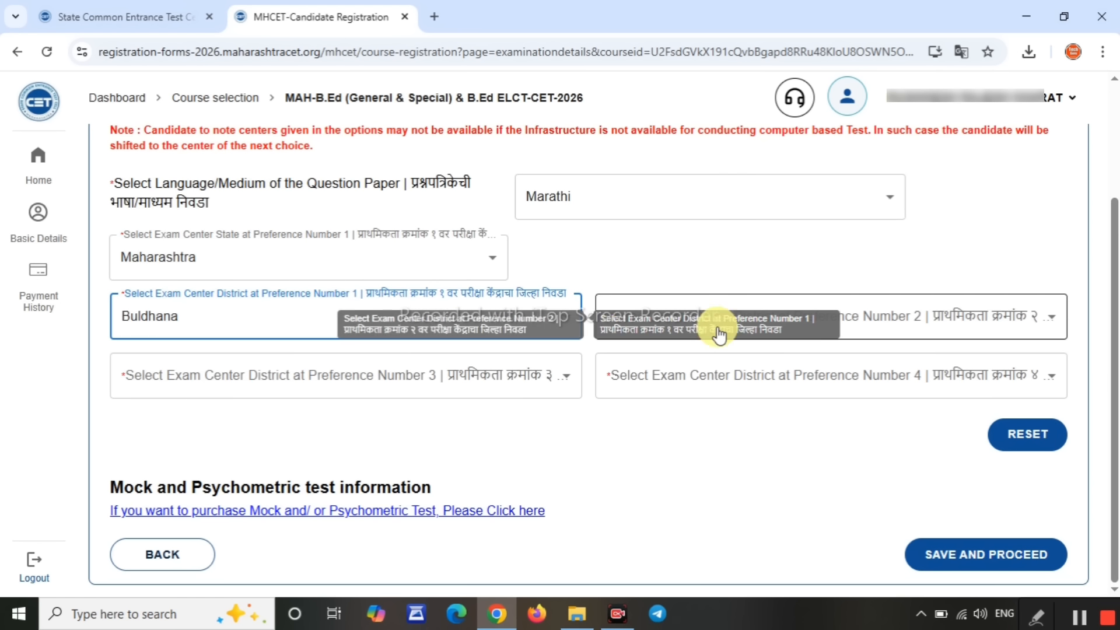
click(782, 321)
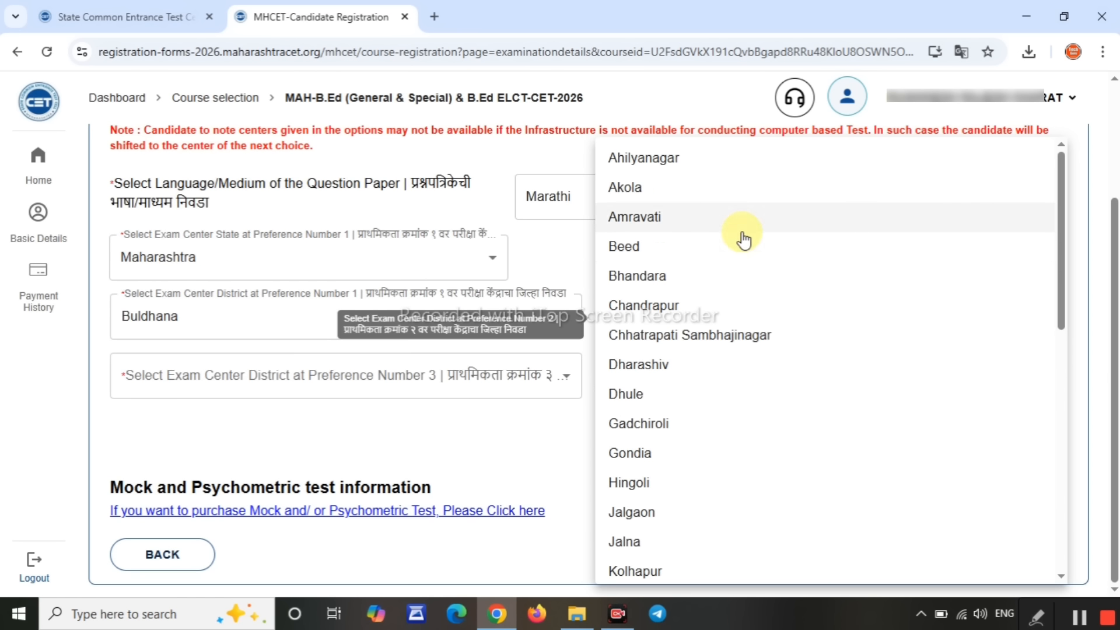
click(722, 221)
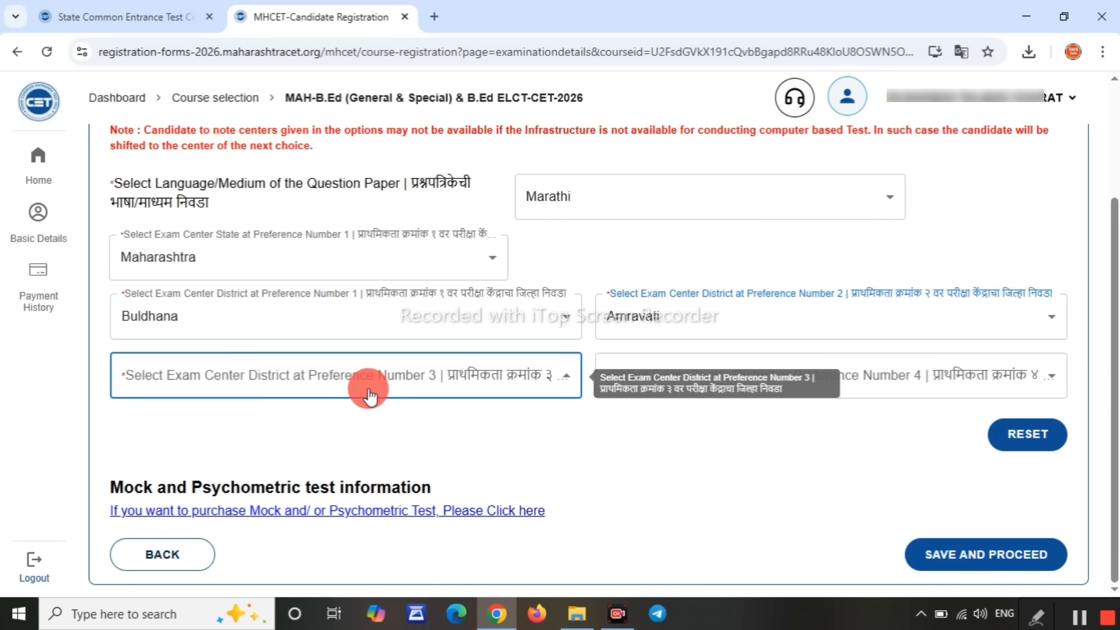
click(369, 390)
click(358, 315)
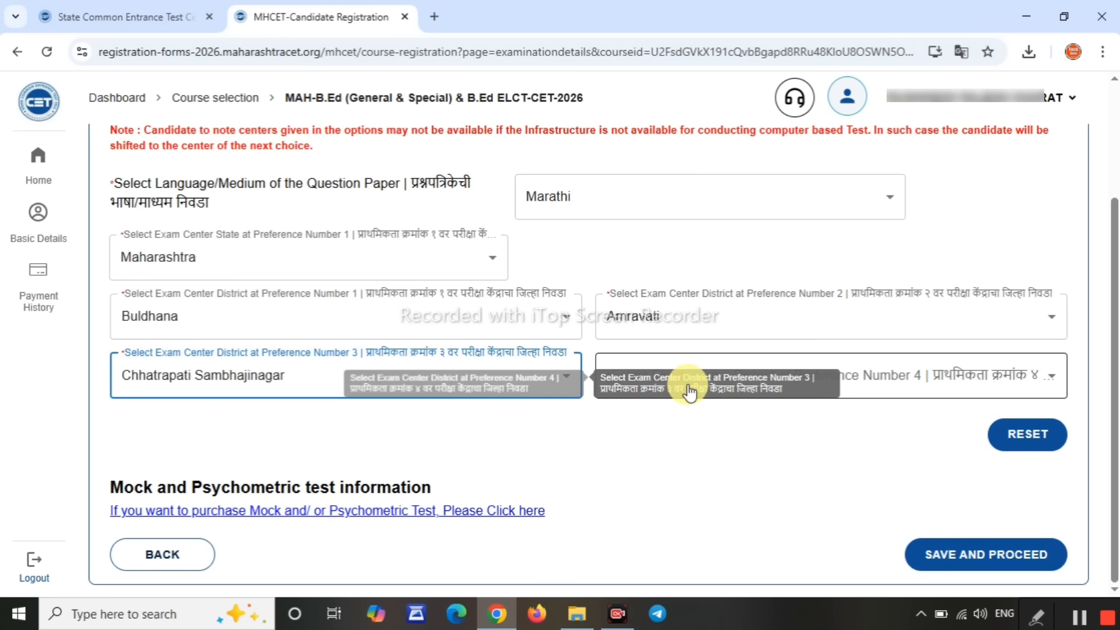
click(708, 375)
click(710, 208)
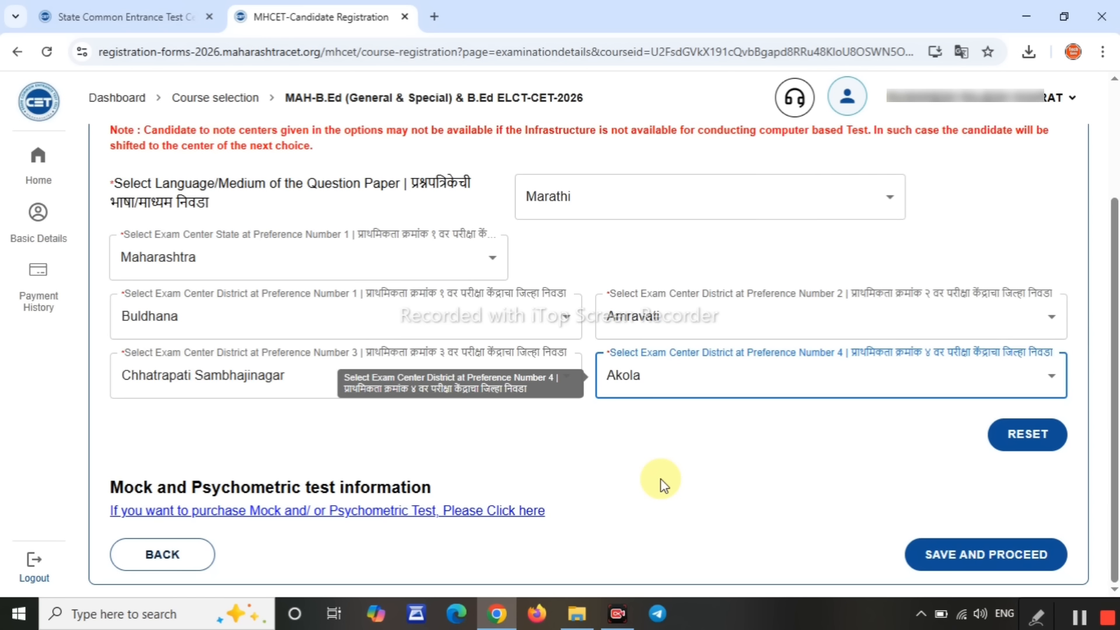
Step: Open the Mock and Psychometric Test purchase page, and save the exam center selection to proceed with the application
click(465, 514)
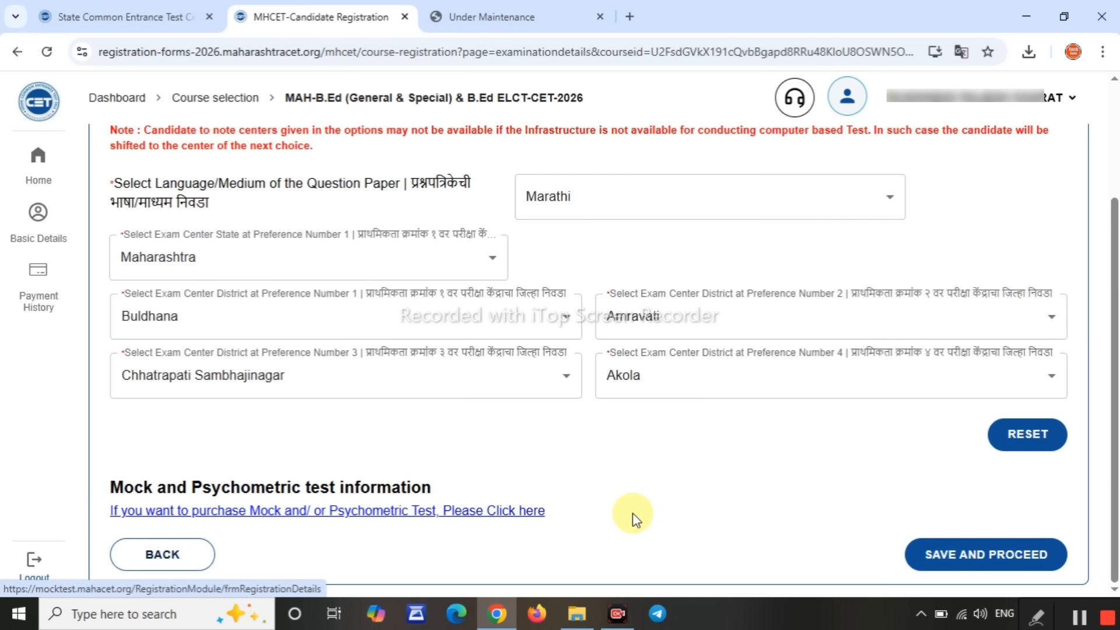
click(1004, 556)
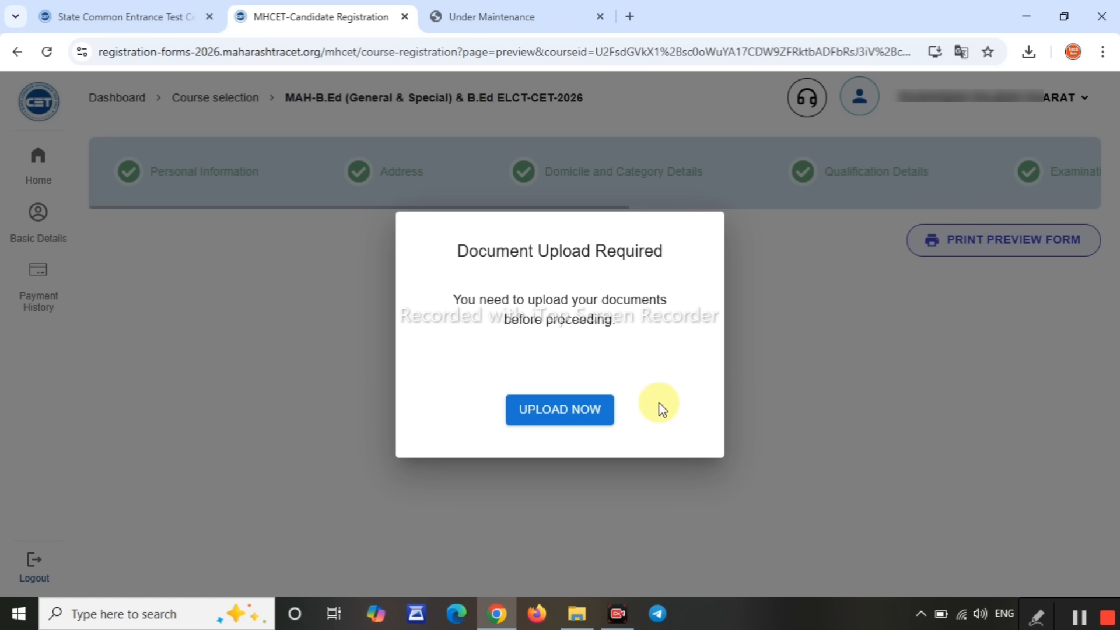
Step: Open the required document upload page and review the background and file size instructions for the candidate's photo
click(562, 414)
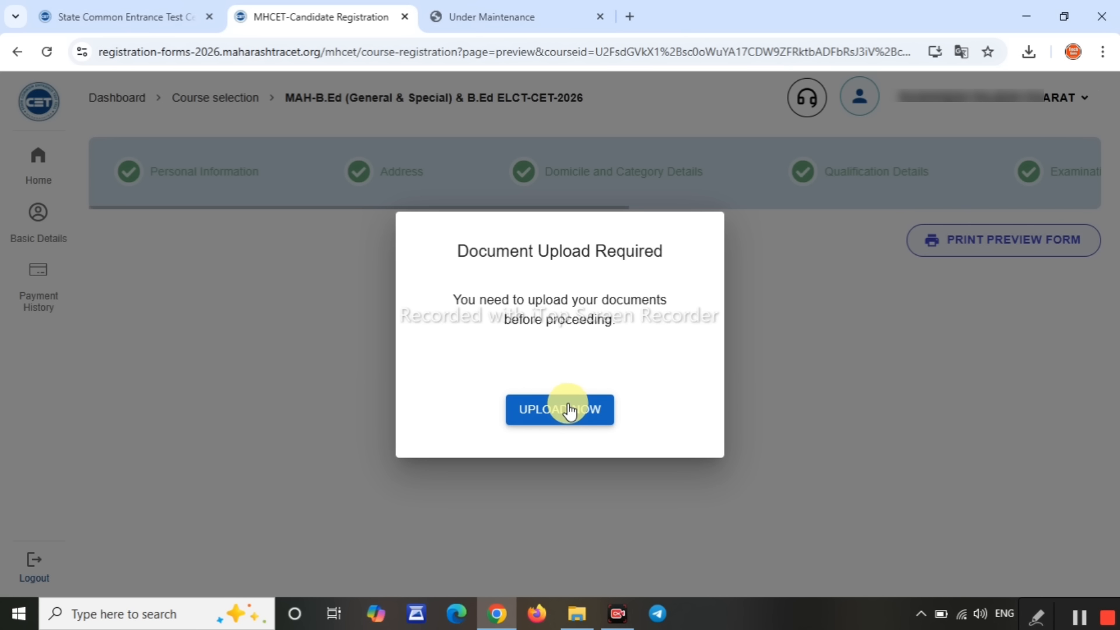
click(569, 410)
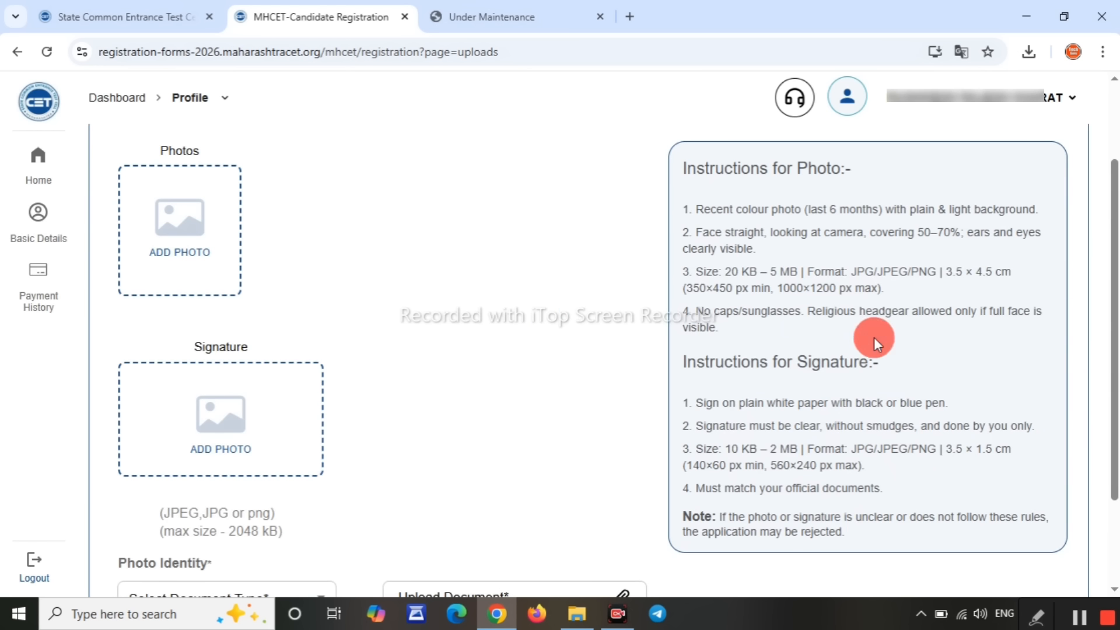
drag(927, 209, 1023, 209)
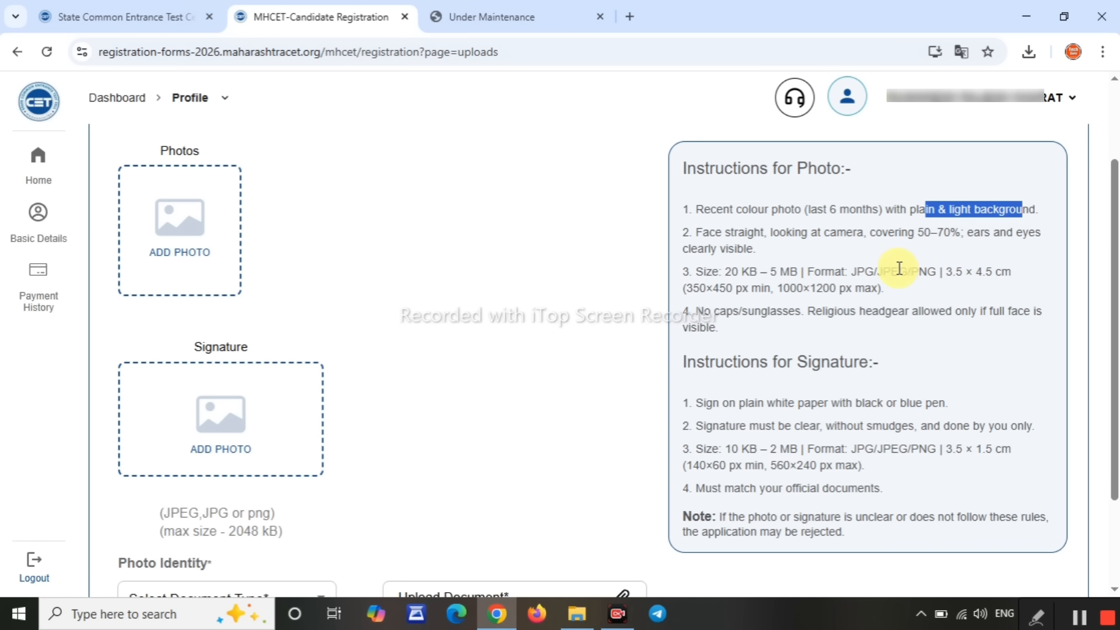
drag(704, 271, 803, 272)
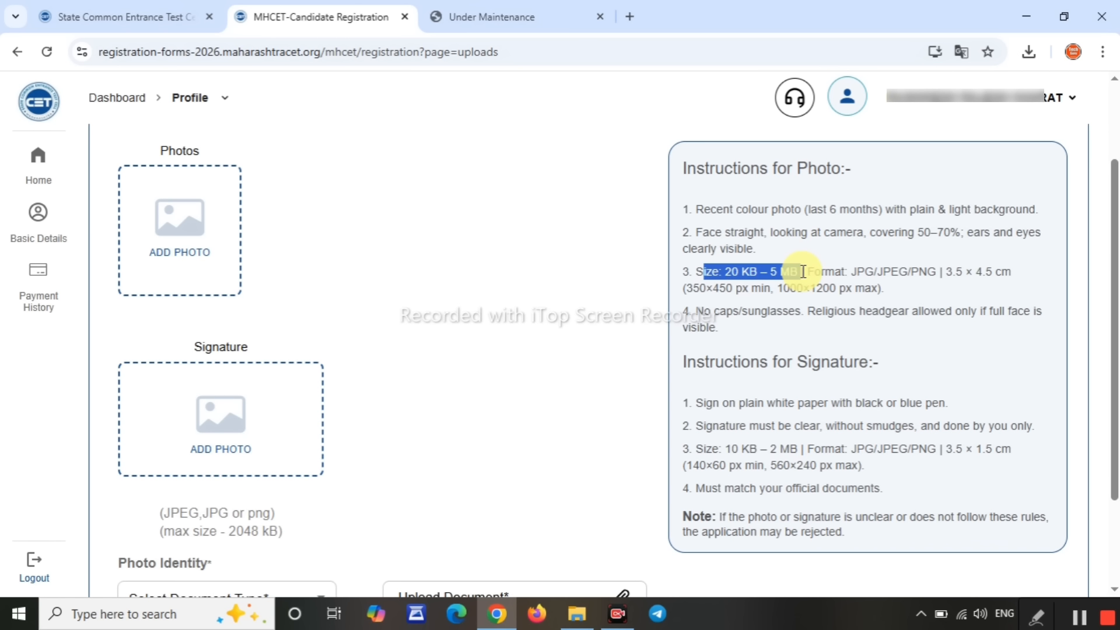
click(800, 312)
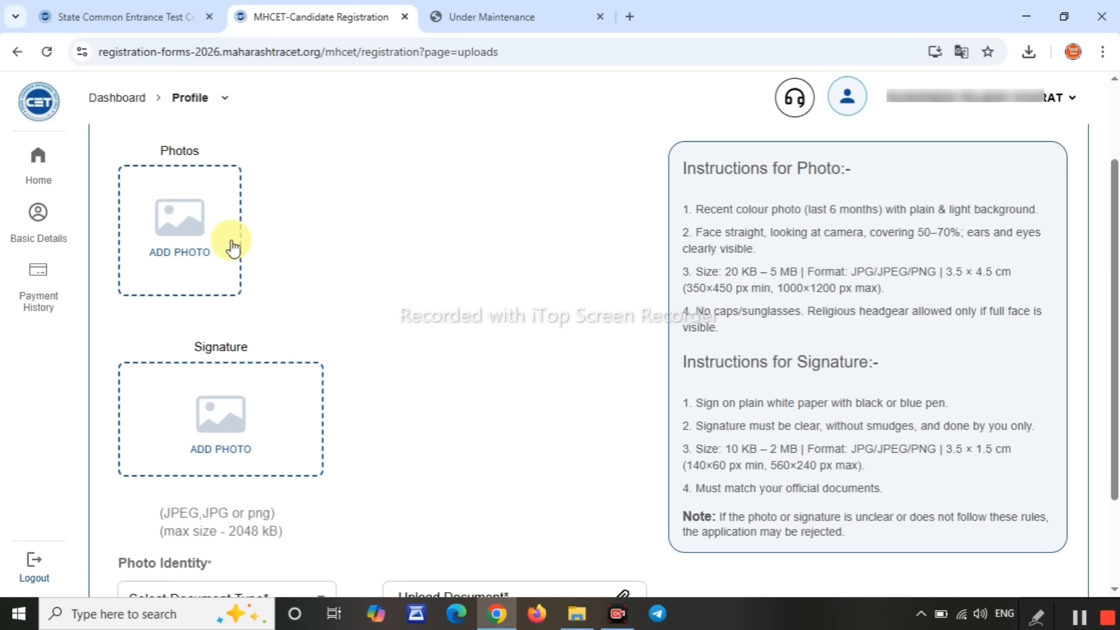
Step: Allow camera use for the site, but add the candidate's photo by uploading an image file instead of capturing one
click(195, 236)
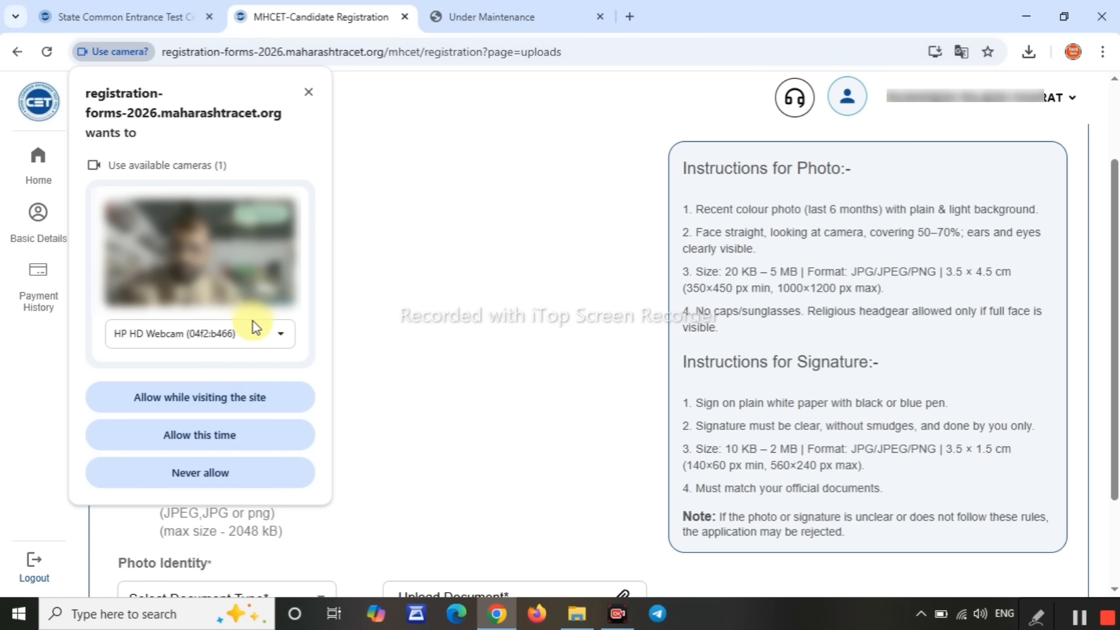
click(231, 403)
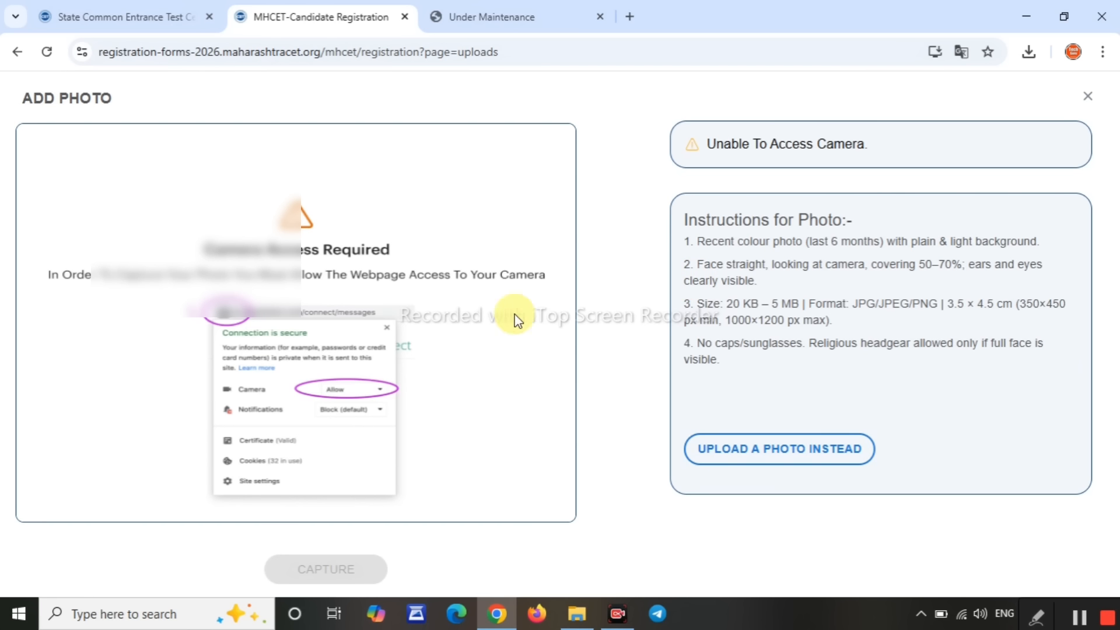
click(801, 459)
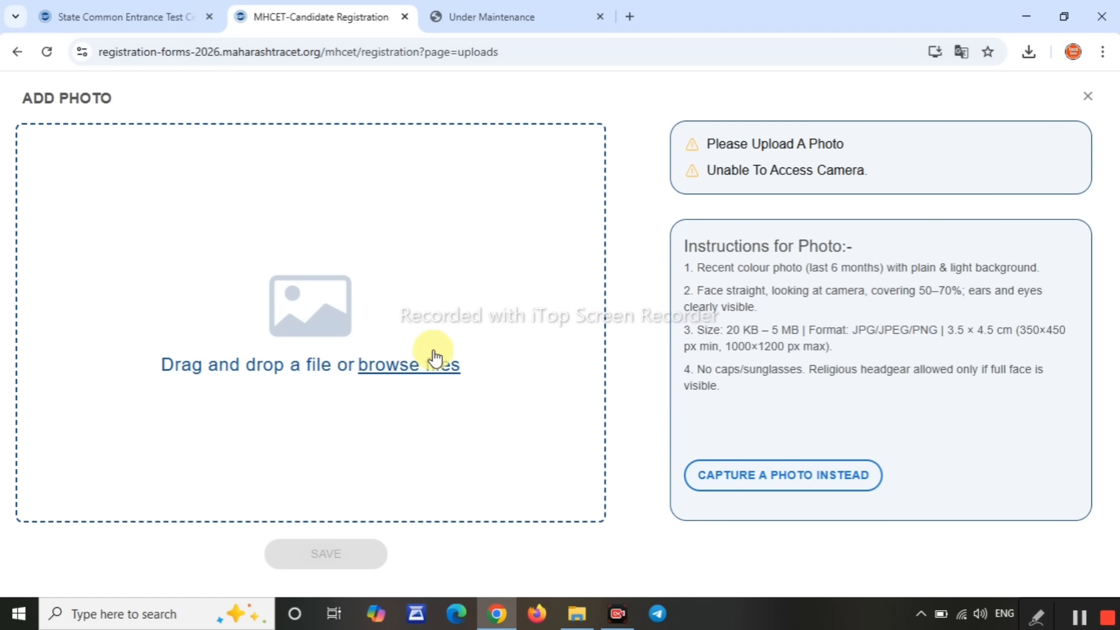
click(408, 378)
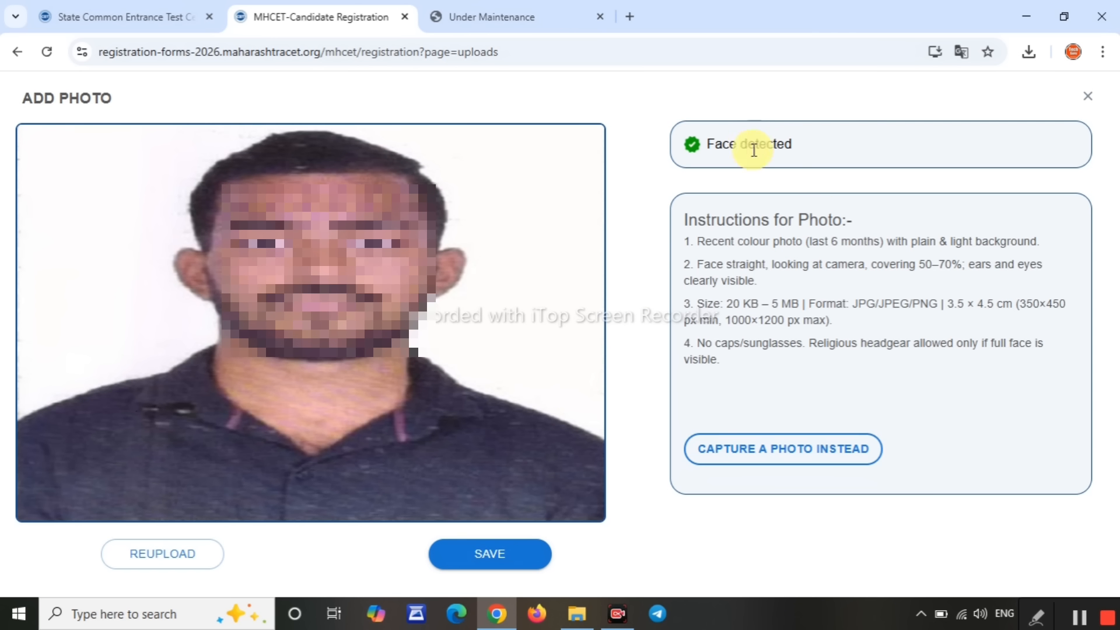
Step: Save the uploaded photo, extend the crop frame up to the image's upper edge to include the whole head, and apply the crop
click(524, 561)
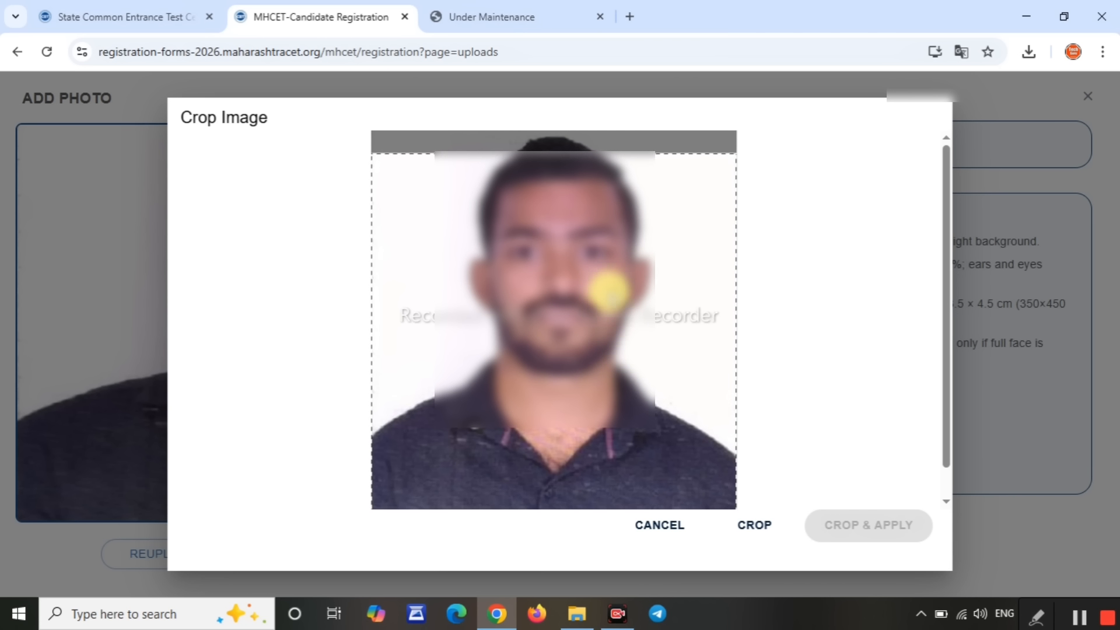
click(606, 295)
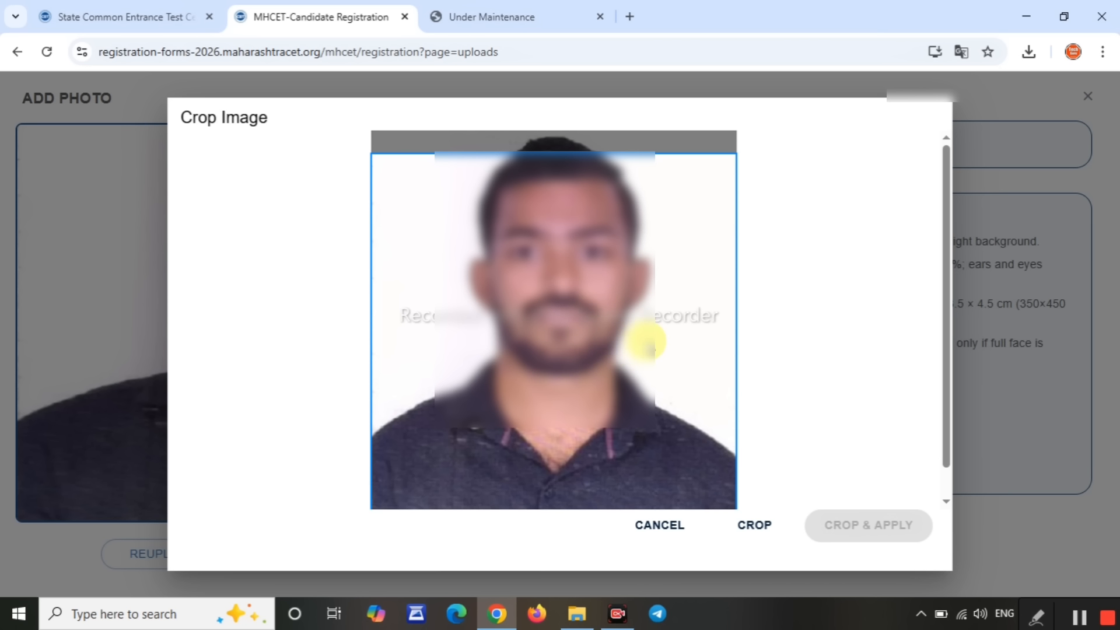
click(758, 529)
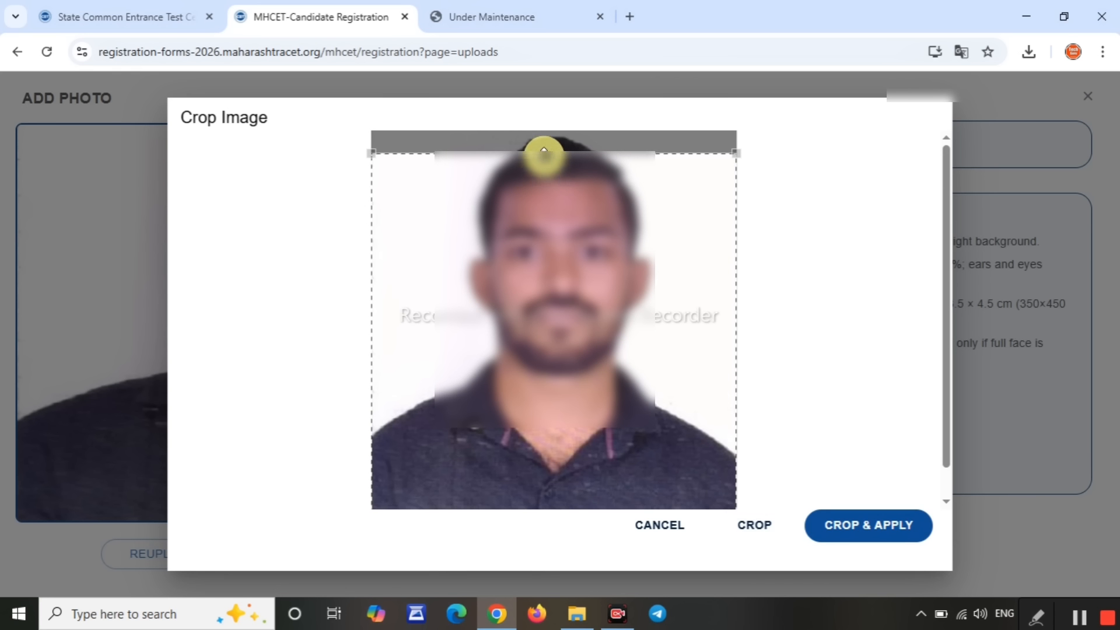
drag(545, 150, 550, 125)
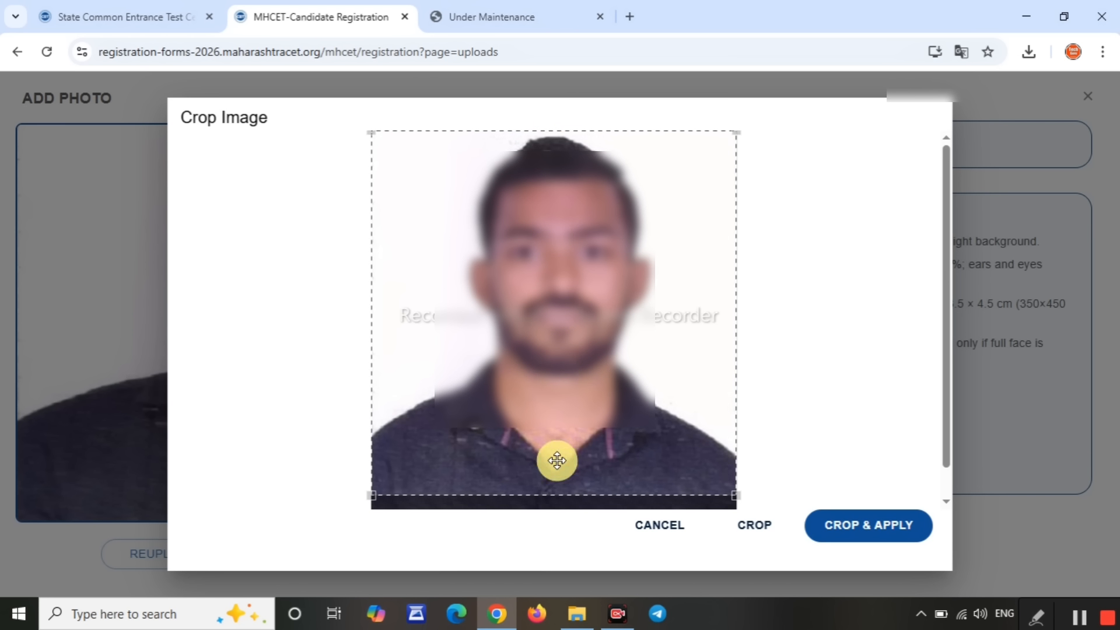
click(875, 528)
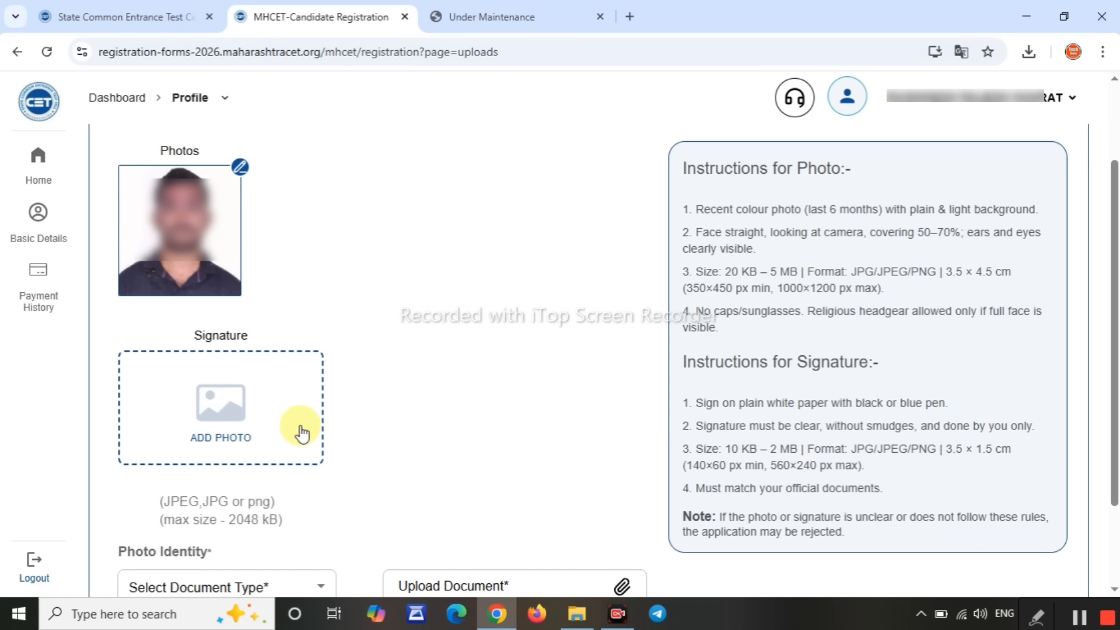
Step: Check the signature instructions, upload the candidate's signature image, and crop it to include the entire signature
drag(871, 402, 946, 399)
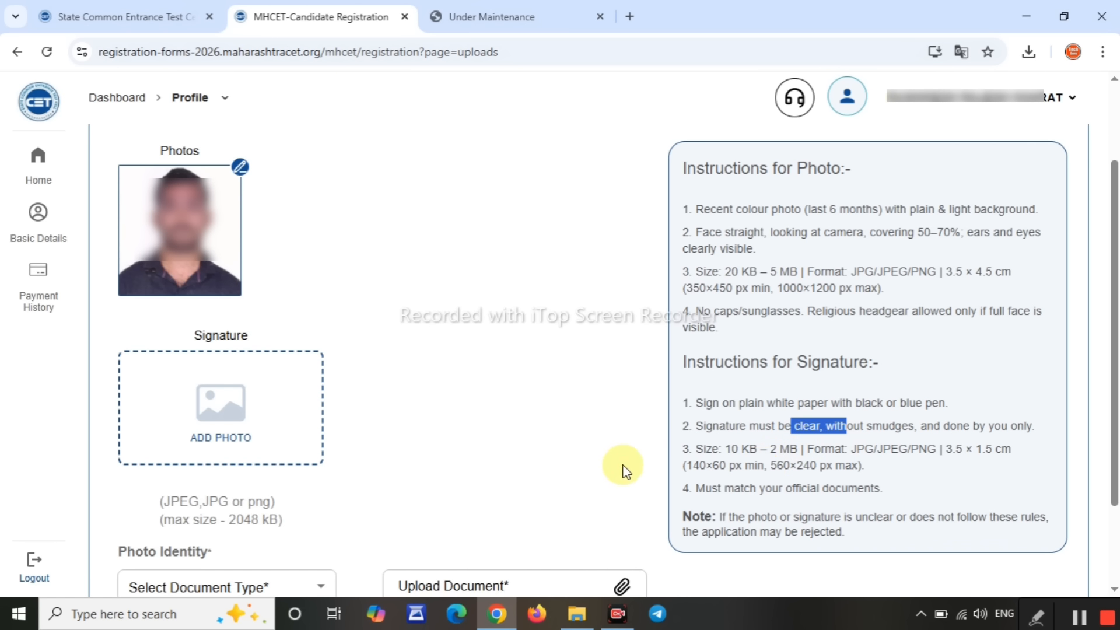
click(266, 417)
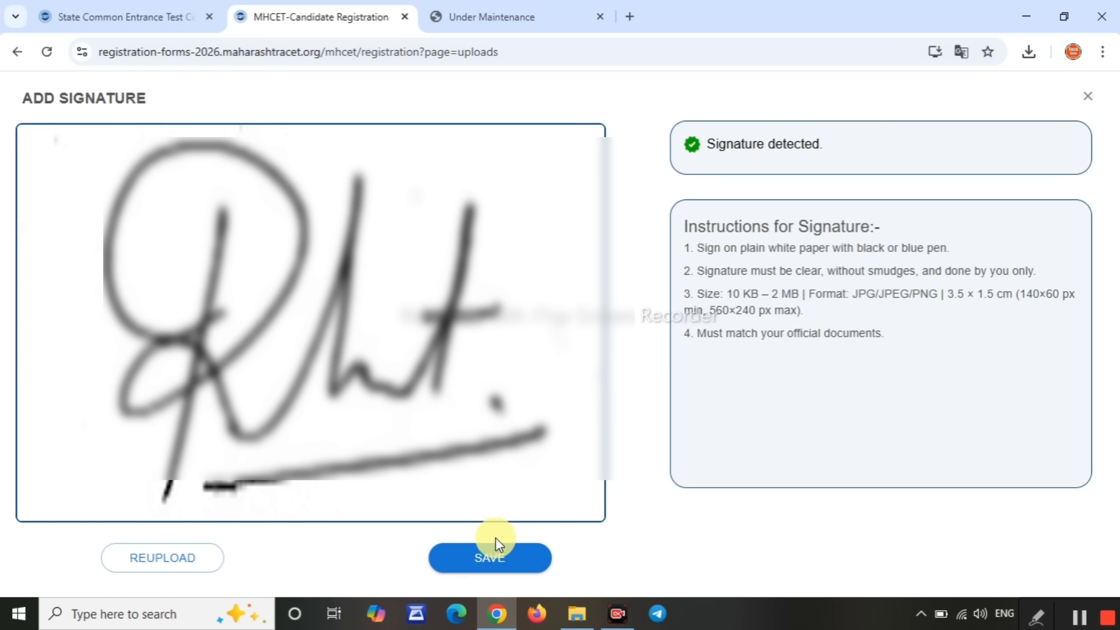
click(491, 563)
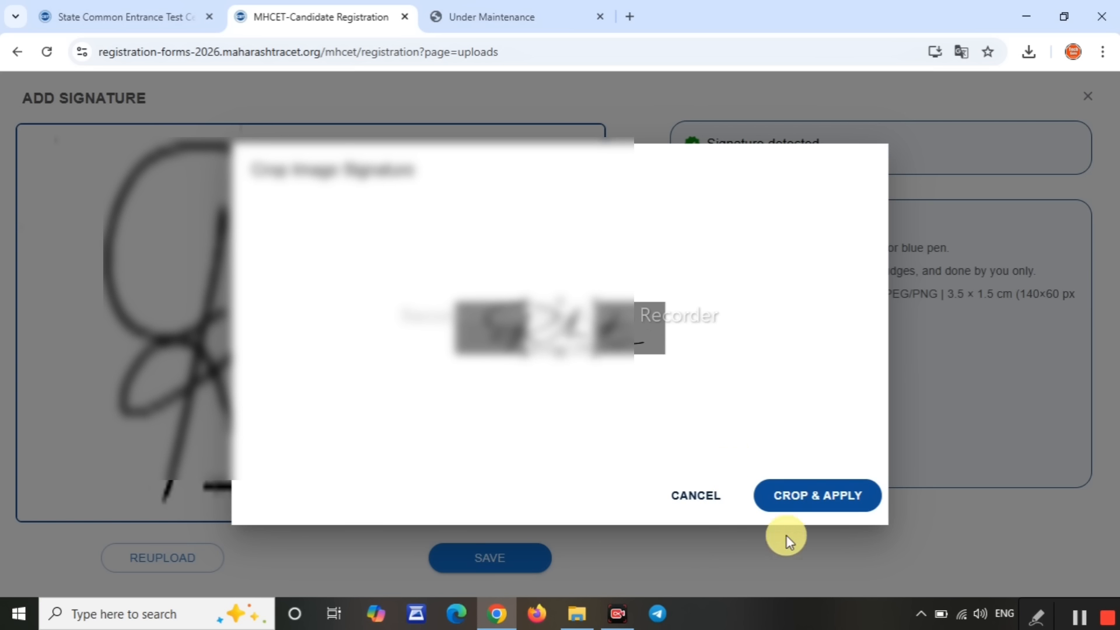
drag(593, 355, 728, 427)
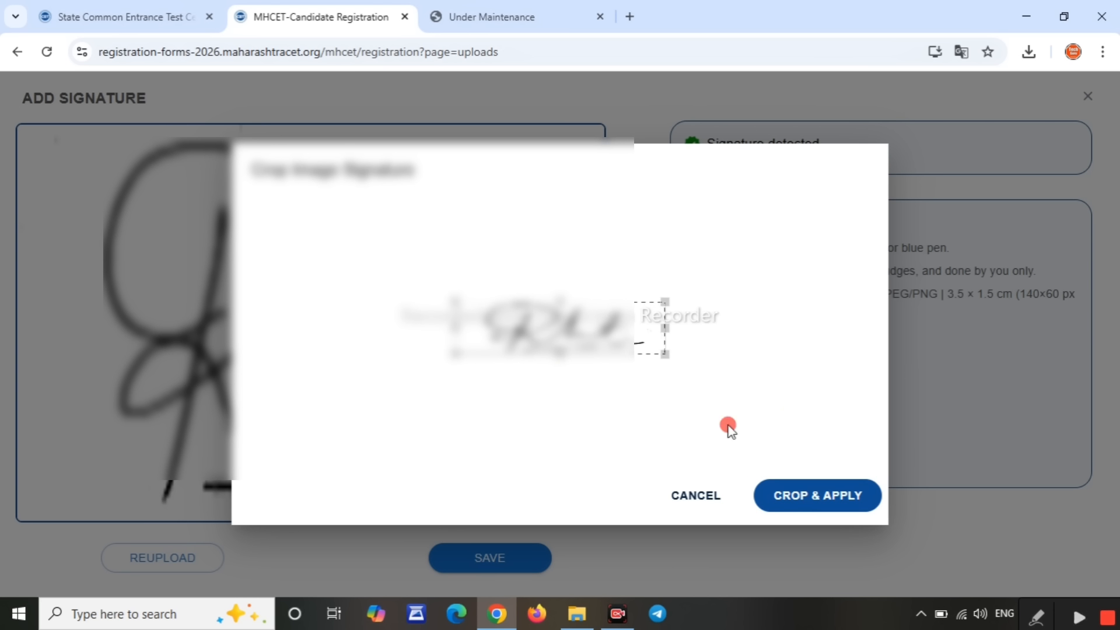
click(817, 502)
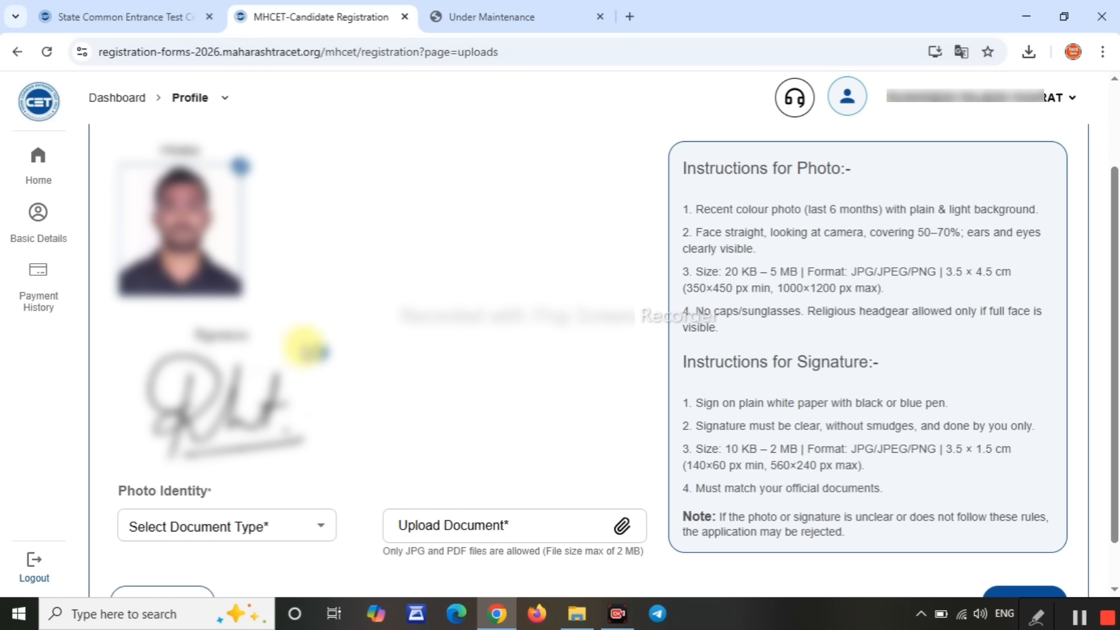
Step: Set the photo identity type to Aadhaar Card, upload ADHAR CARD.pdf, and submit the documents
scroll(304, 348, down, 1)
click(253, 471)
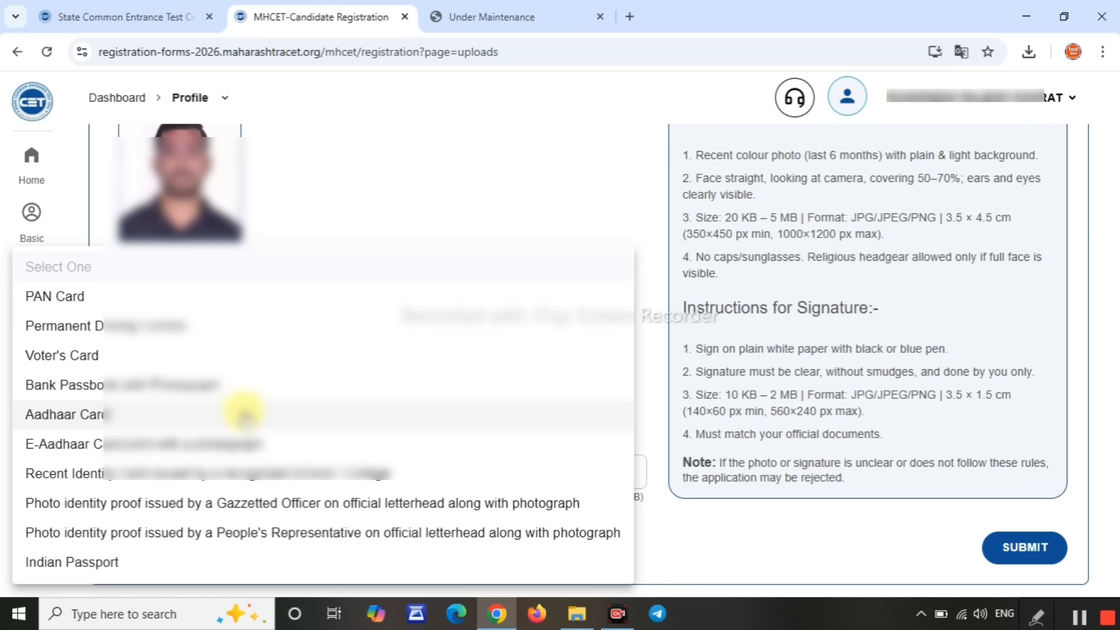
click(242, 414)
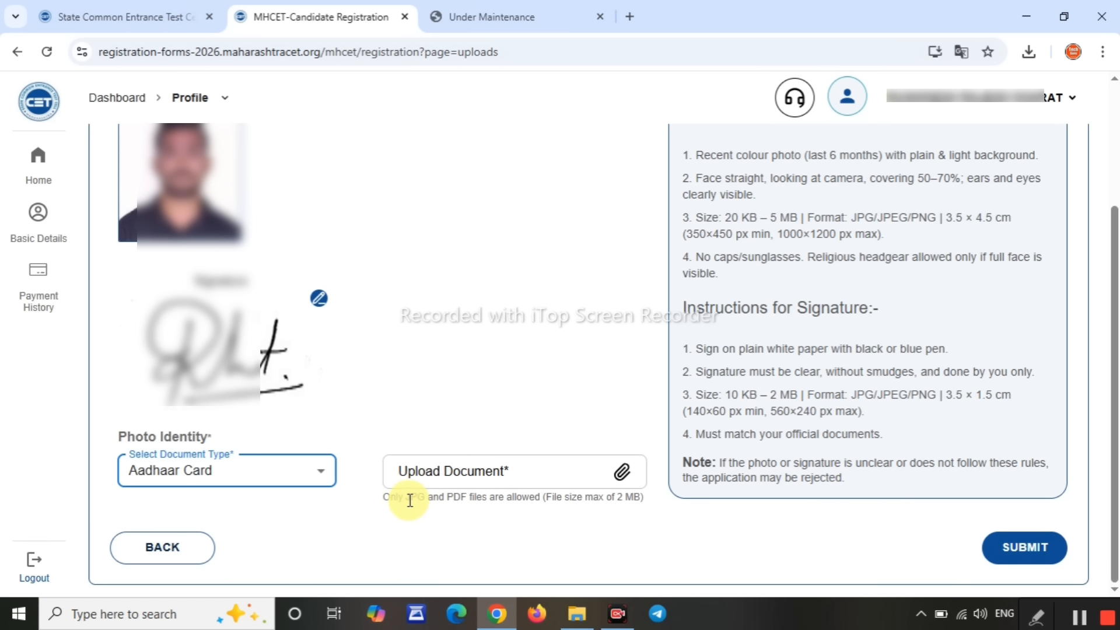
drag(406, 498, 476, 500)
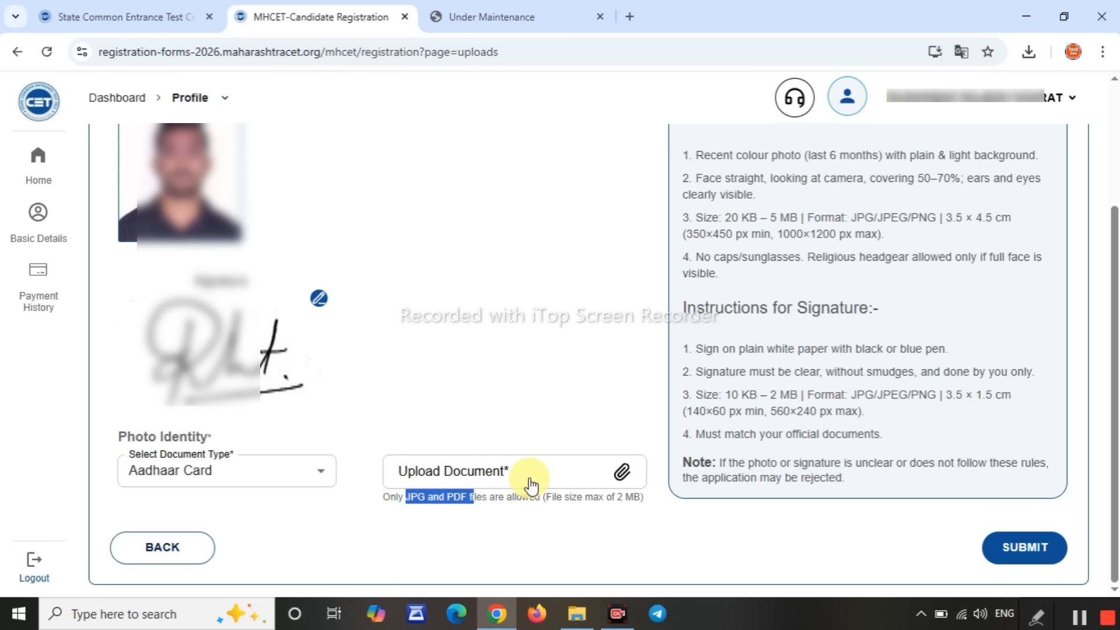
click(436, 485)
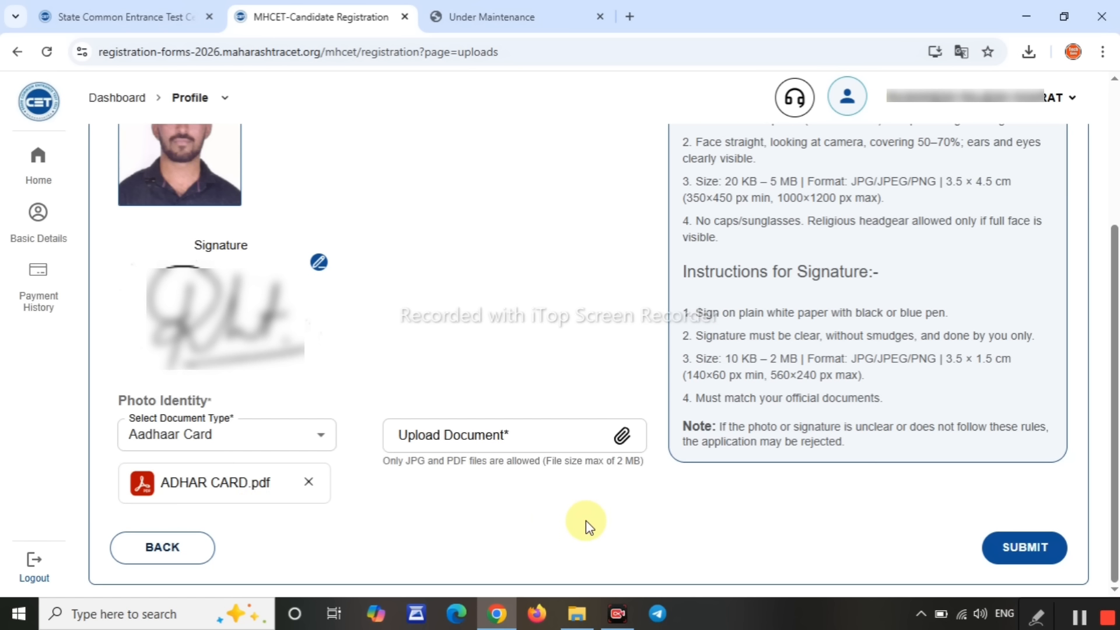
click(1023, 557)
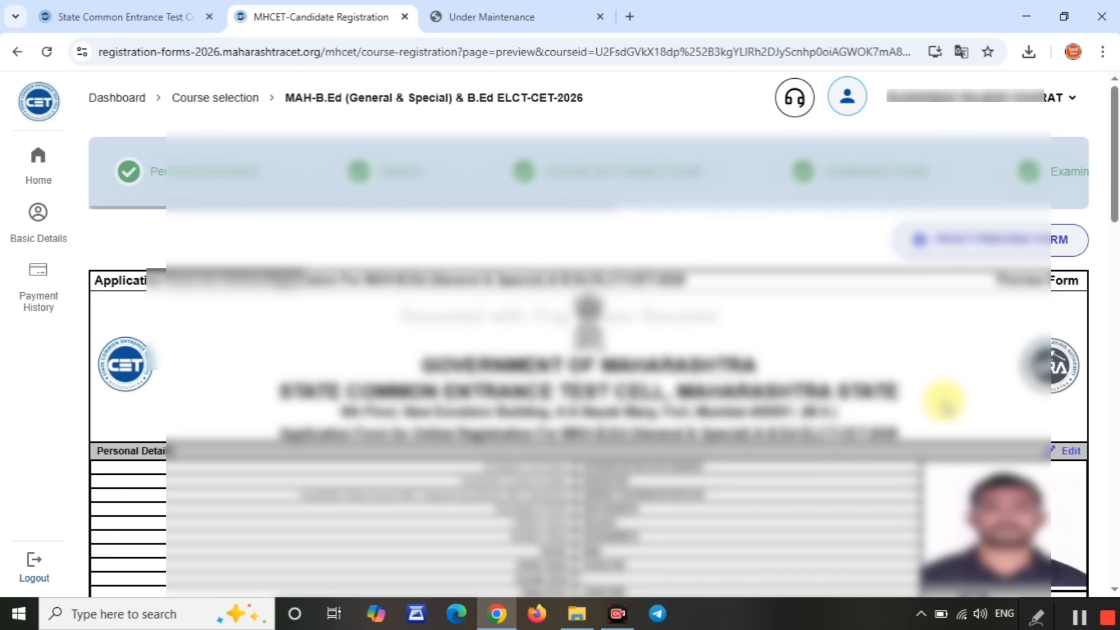
Step: Review the application preview, accept the candidate confirmation declaration, and save the application as a draft
scroll(972, 376, down, 9)
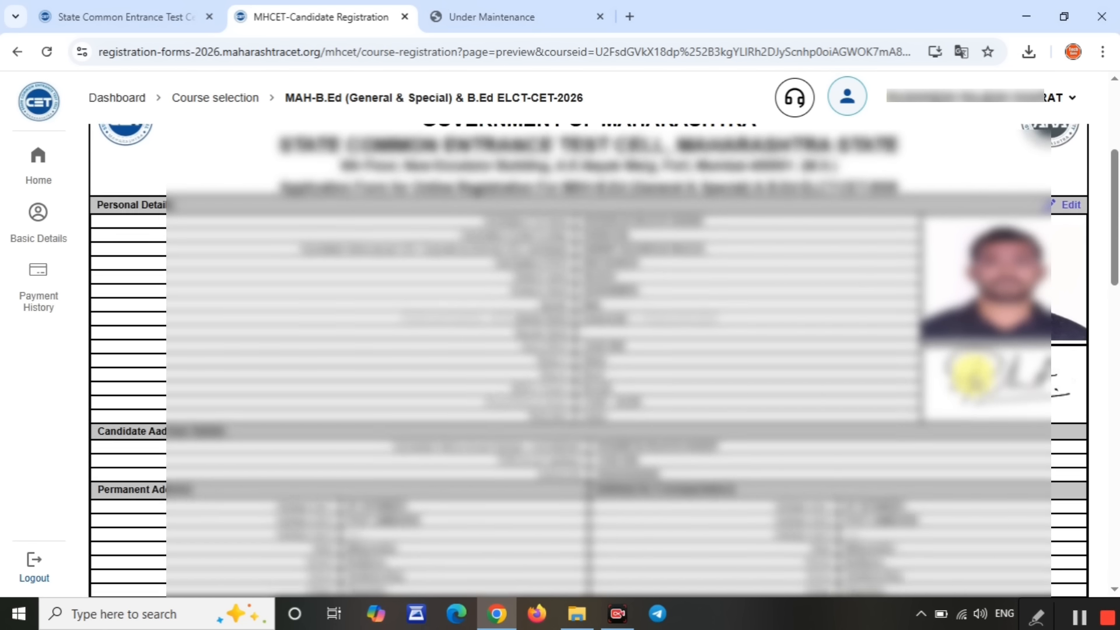
scroll(971, 377, down, 10)
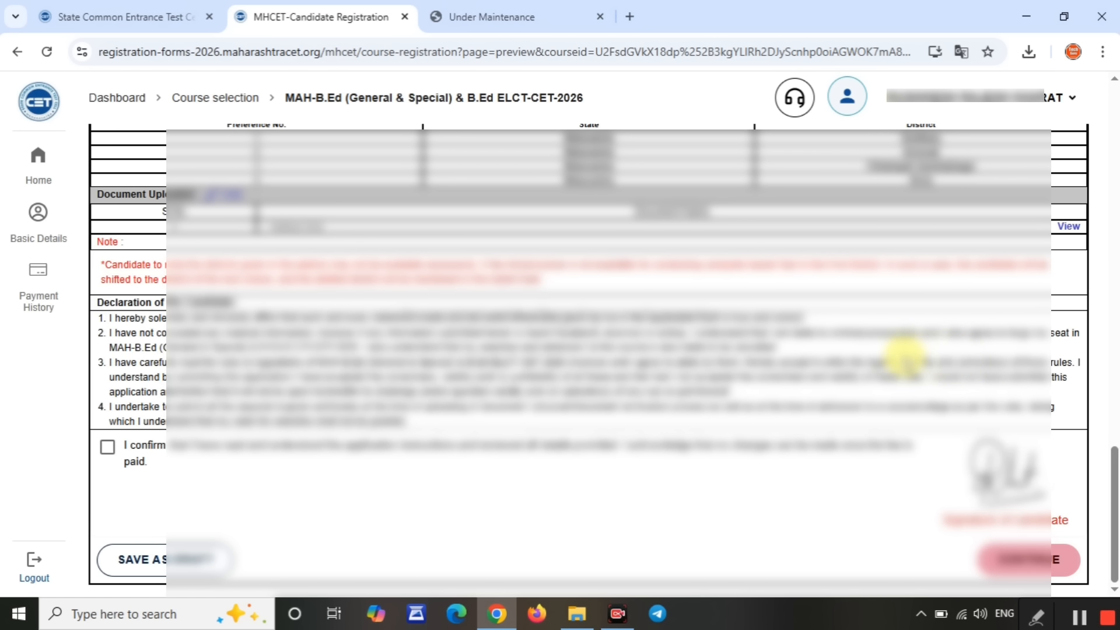
click(107, 447)
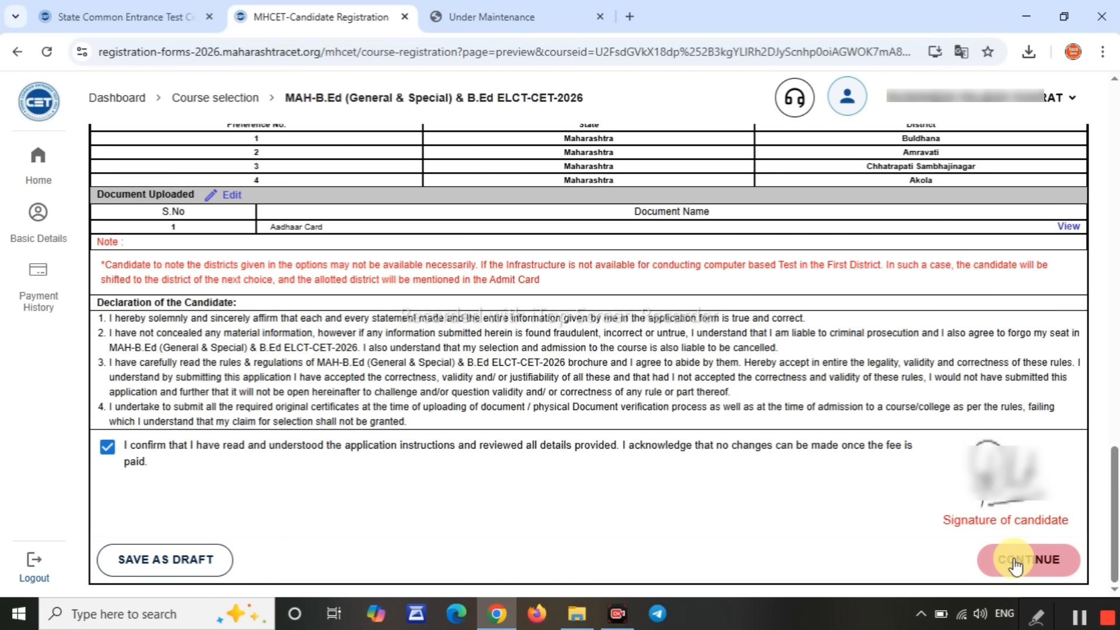
click(196, 562)
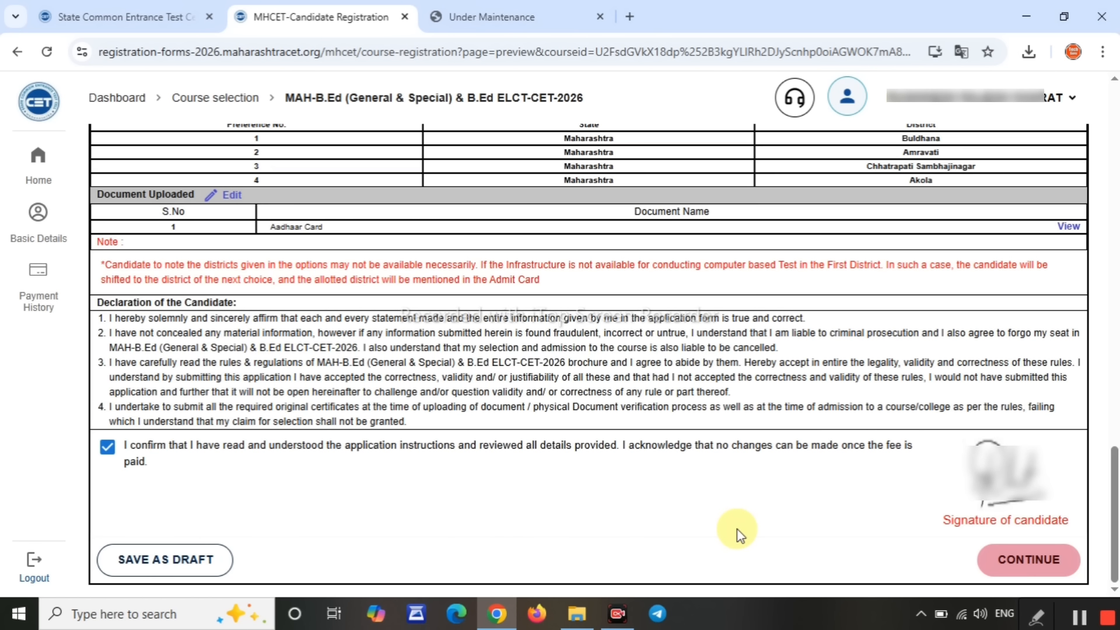
Step: Continue to the fee stage, confirm going ahead with payment, accept the total application fee, and proceed to the payment gateway
click(1016, 561)
click(553, 464)
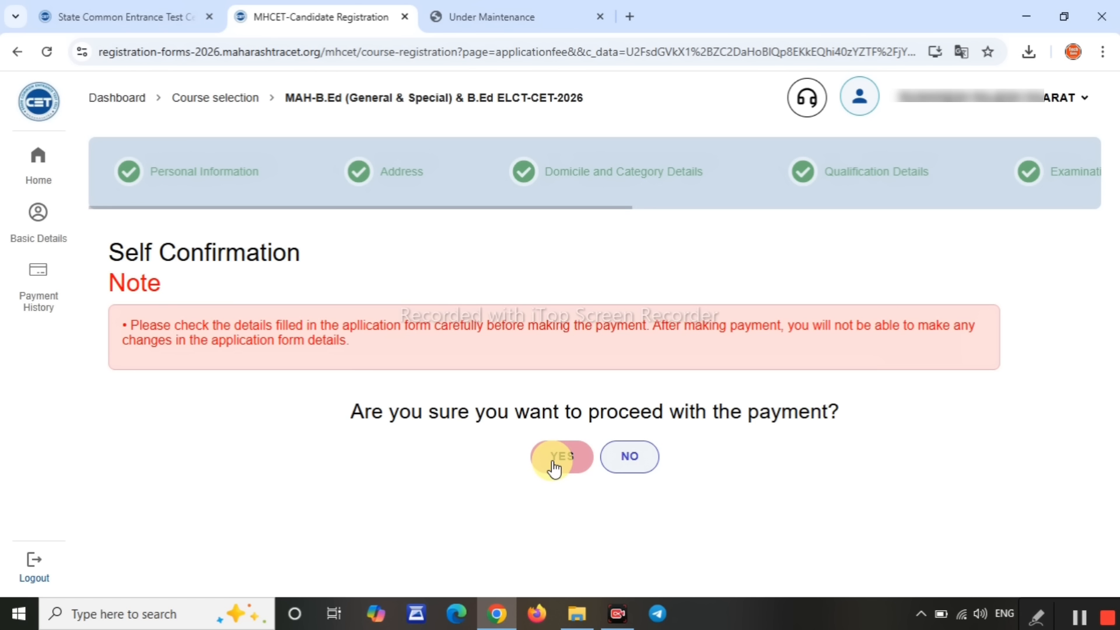
click(352, 463)
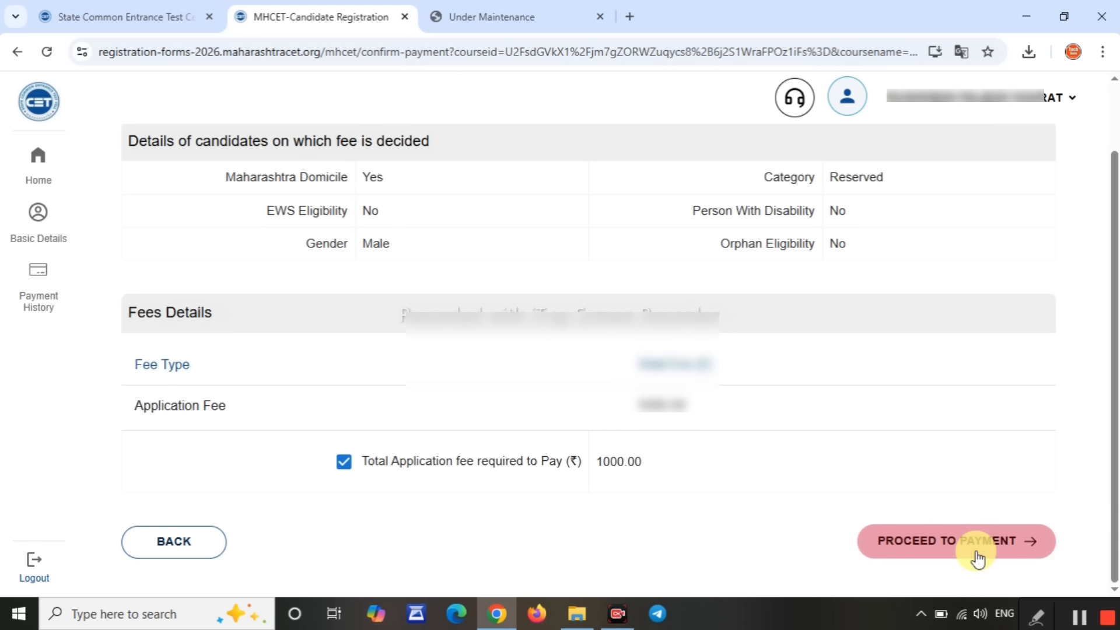
click(978, 559)
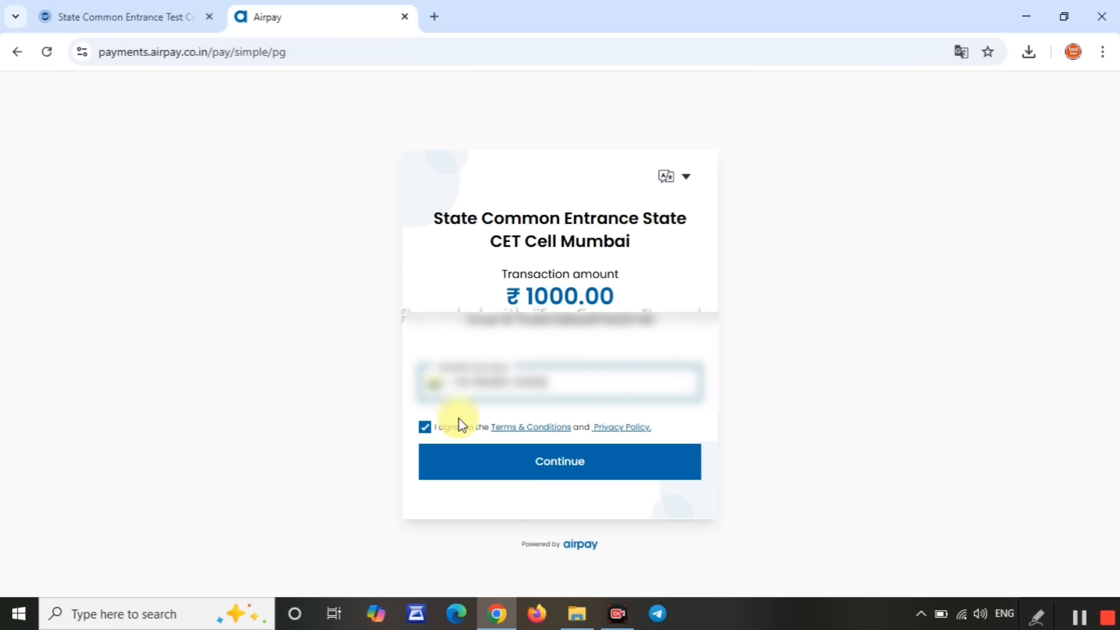
Step: Continue to the Airpay payment options, choose Pay with UPI QR, and generate the QR code
click(580, 467)
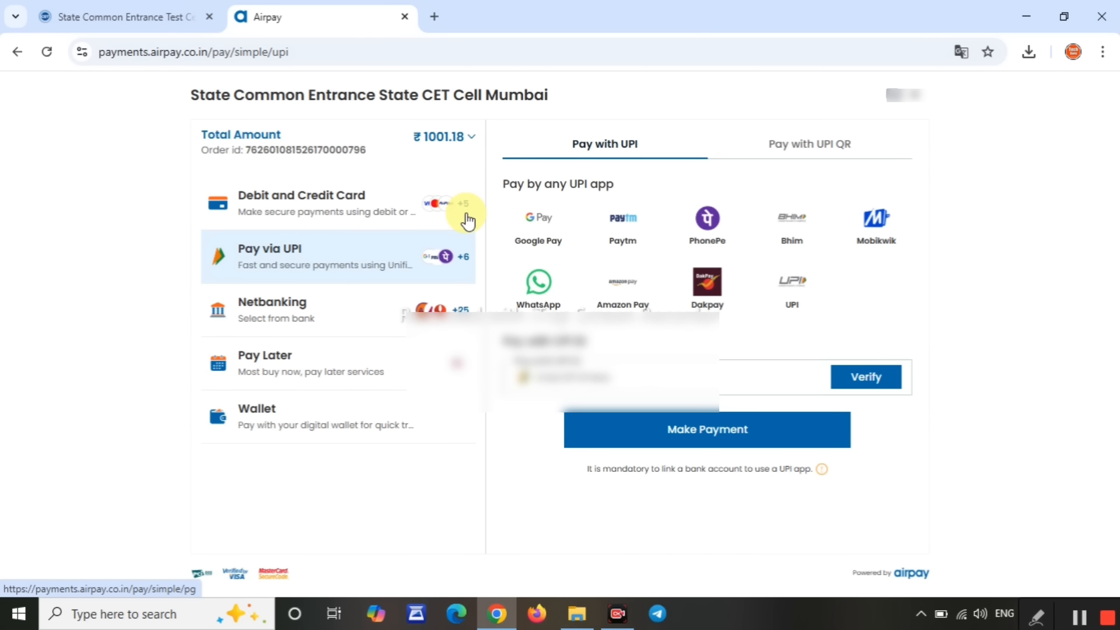
click(830, 150)
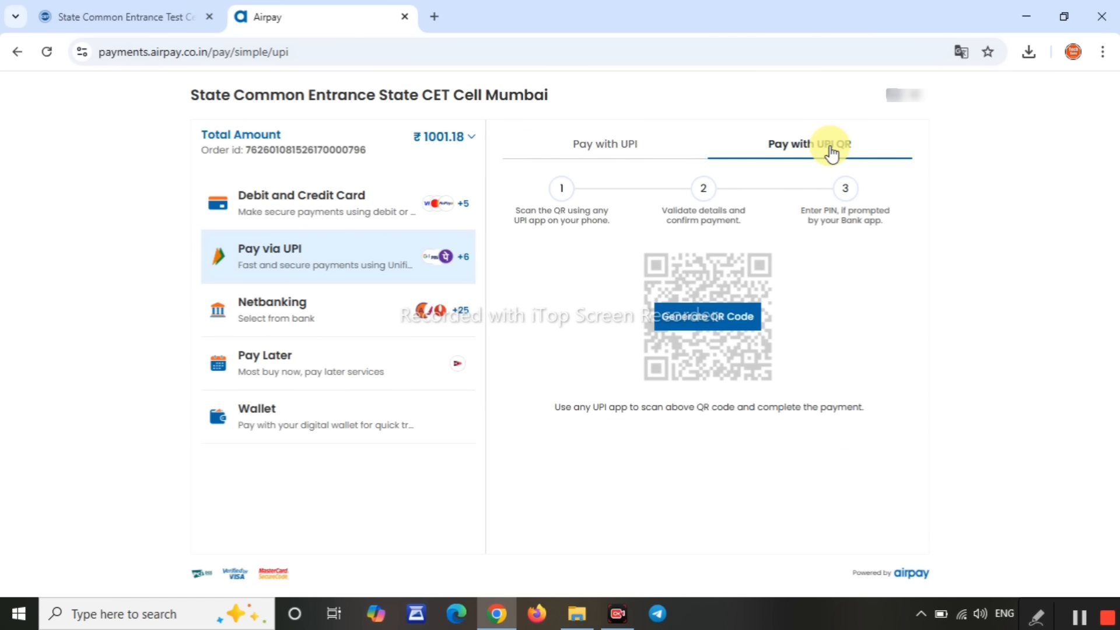
click(729, 325)
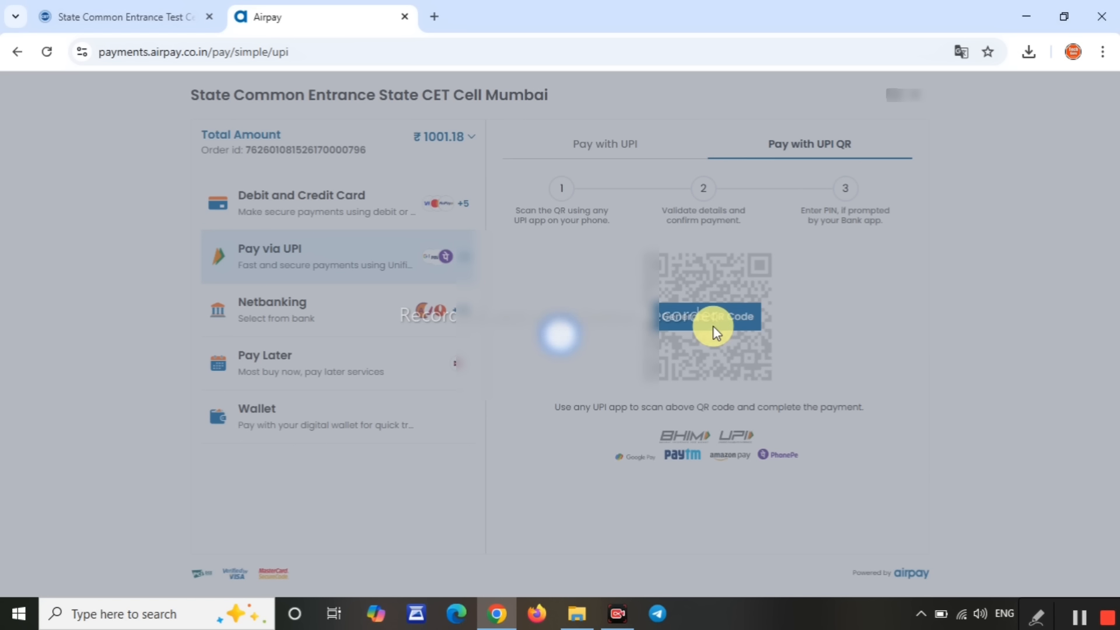